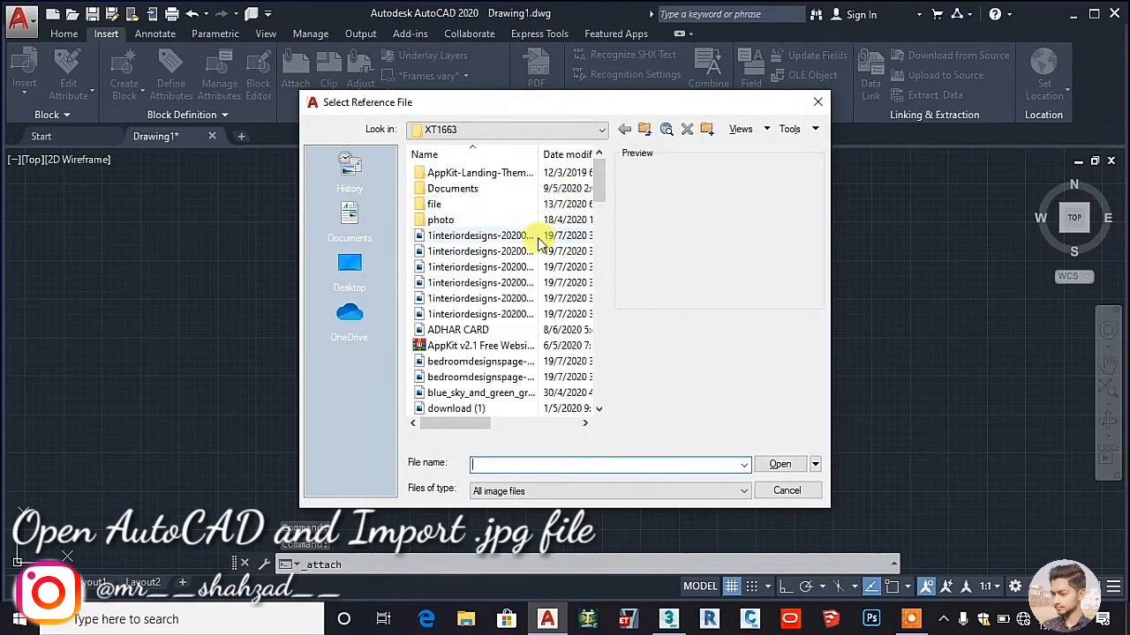
pyautogui.click(537, 236)
pyautogui.click(538, 252)
pyautogui.click(538, 269)
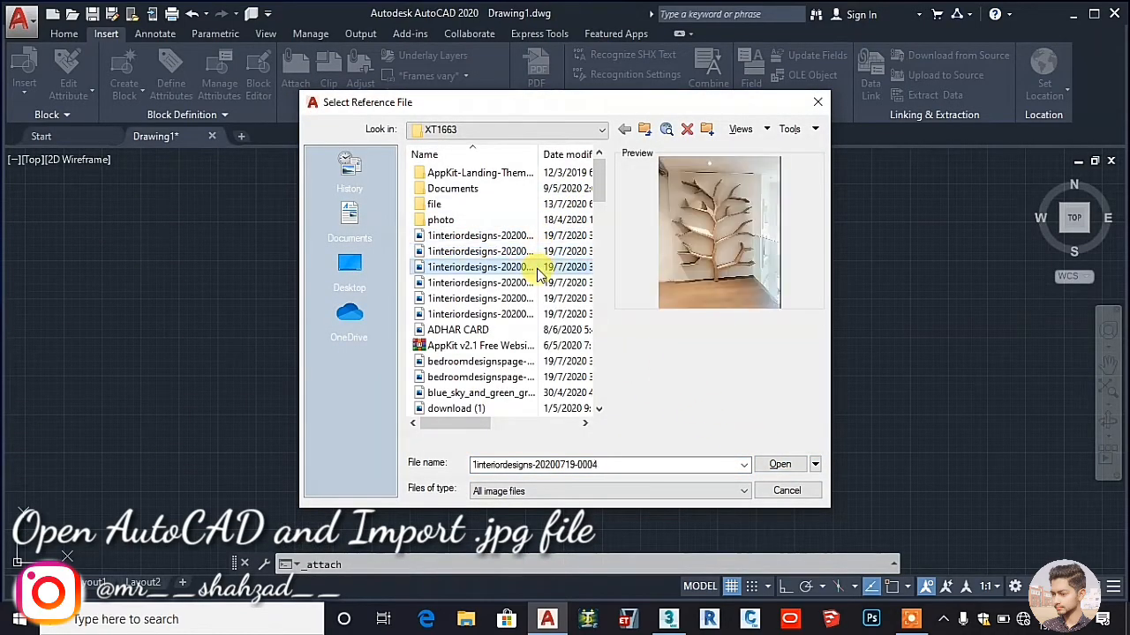
pyautogui.click(538, 283)
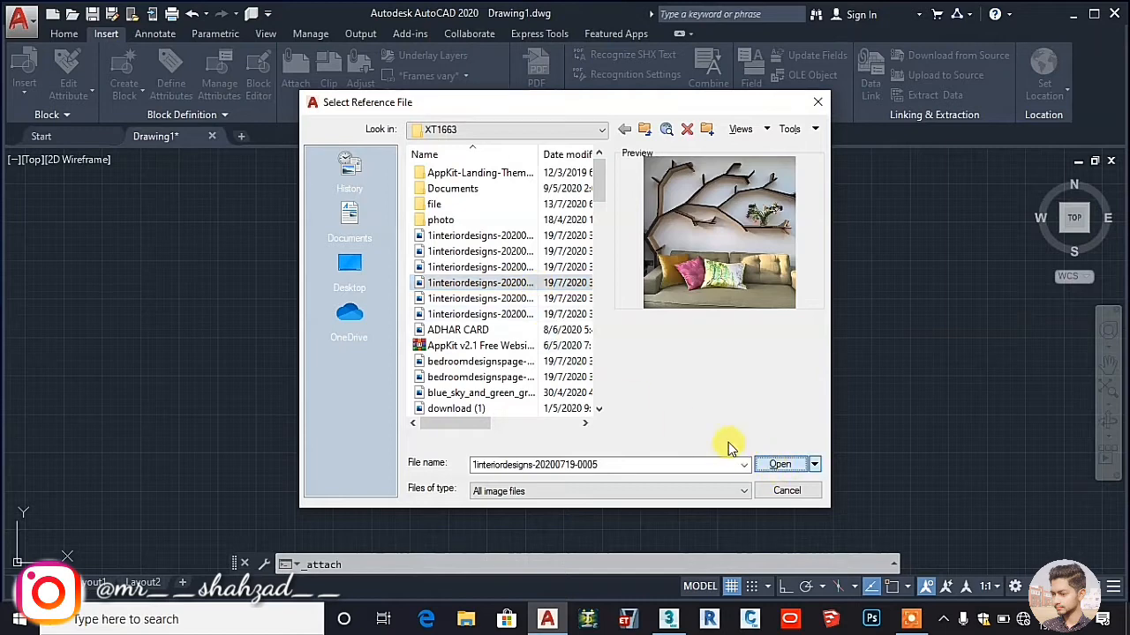
pyautogui.press('Return')
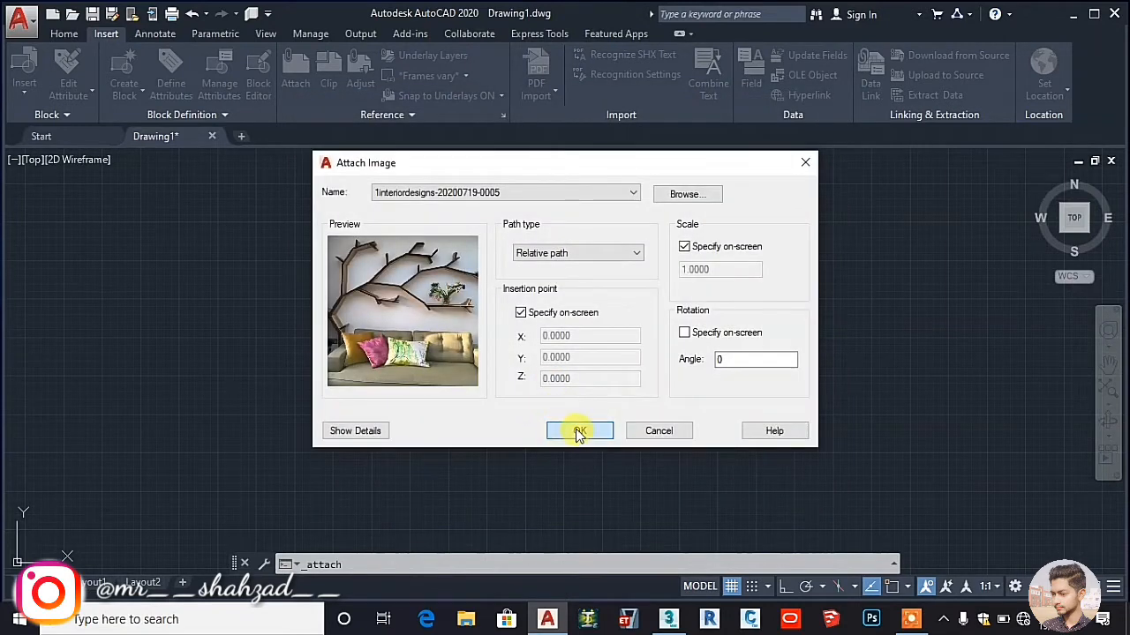
pyautogui.click(579, 432)
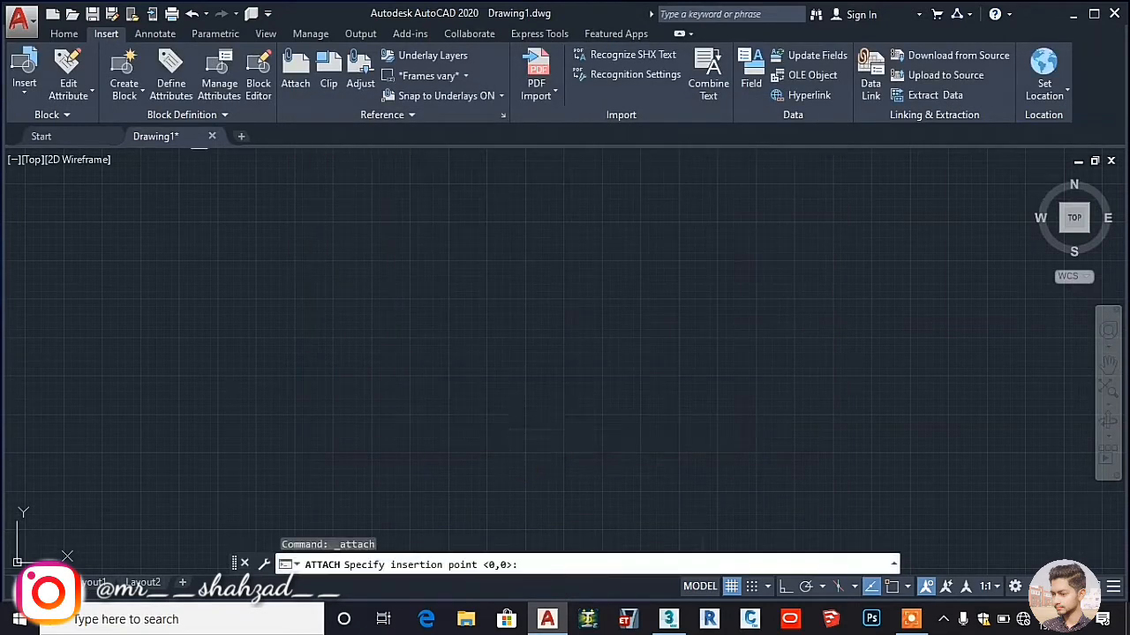
pyautogui.click(352, 435)
pyautogui.click(467, 367)
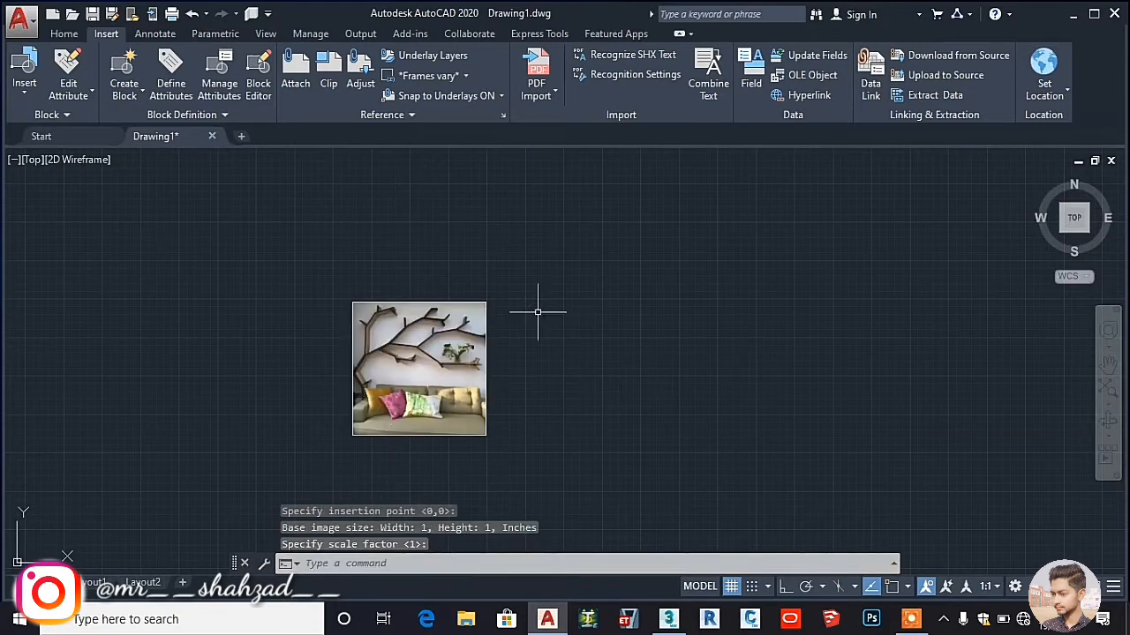
# - Scale the attached image up freehand, using its lower-left corner as the base point
pyautogui.write('sc')
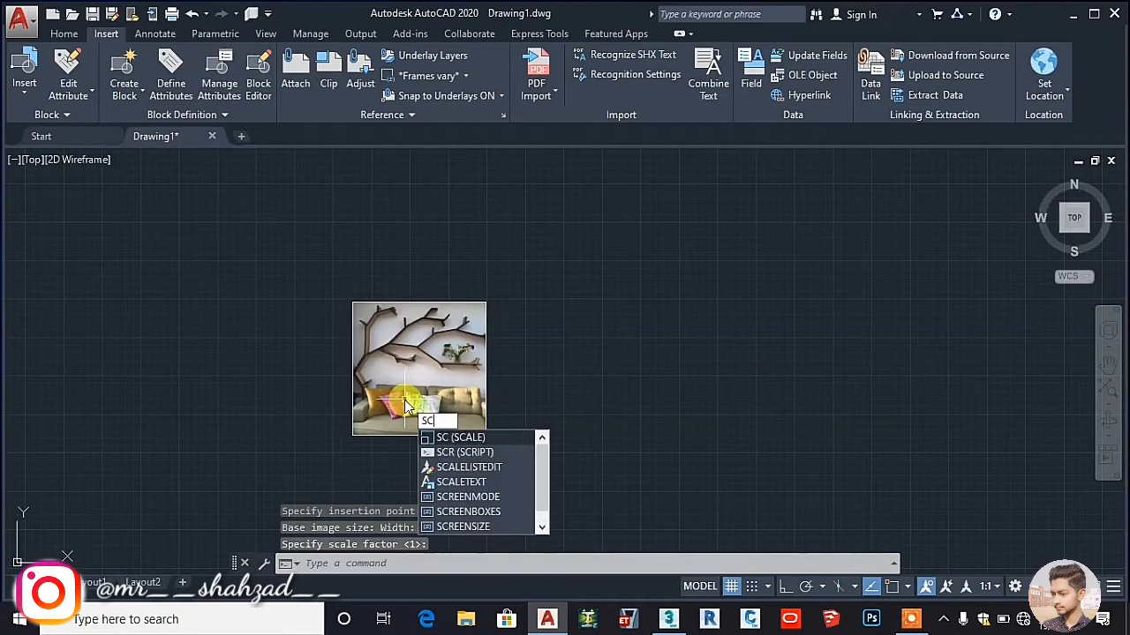
pyautogui.press('Return')
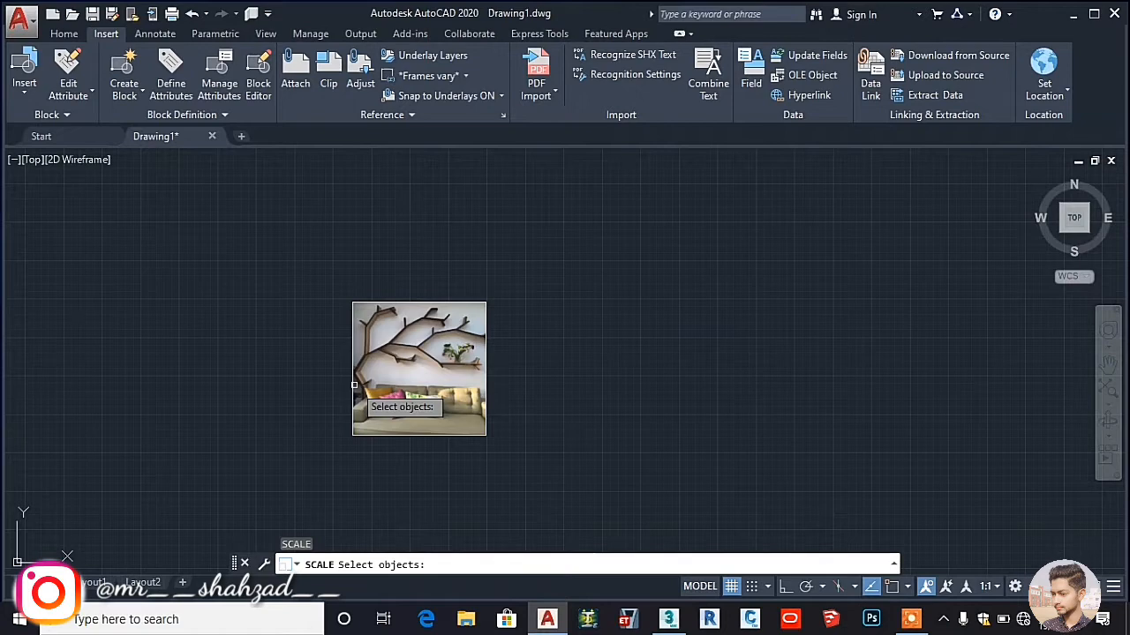
pyautogui.click(354, 385)
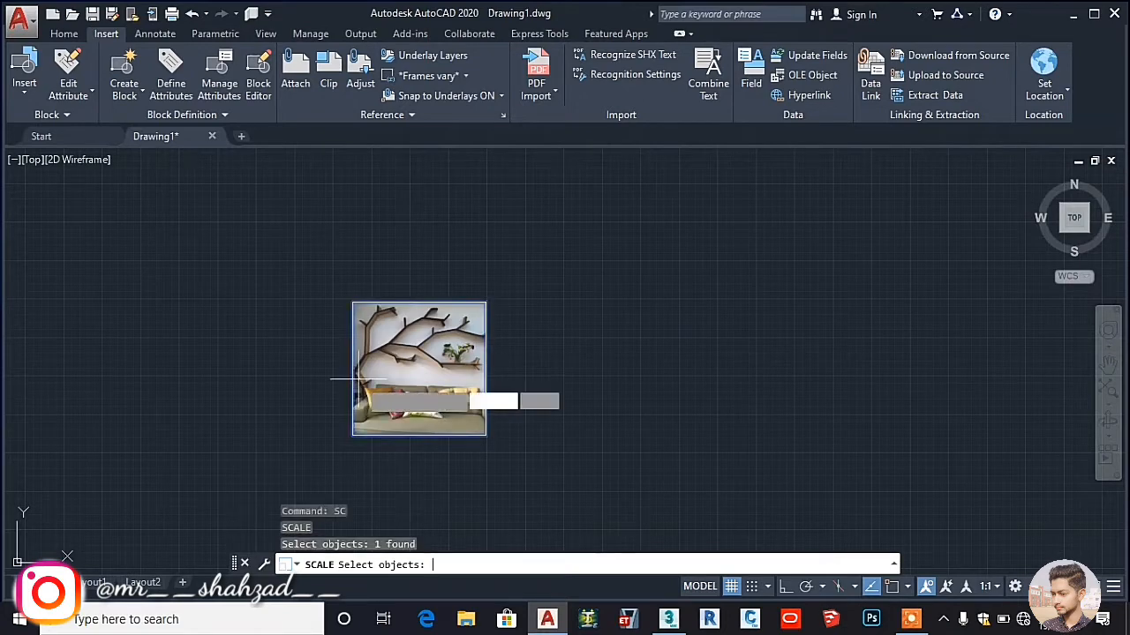
pyautogui.press('Return')
pyautogui.click(353, 434)
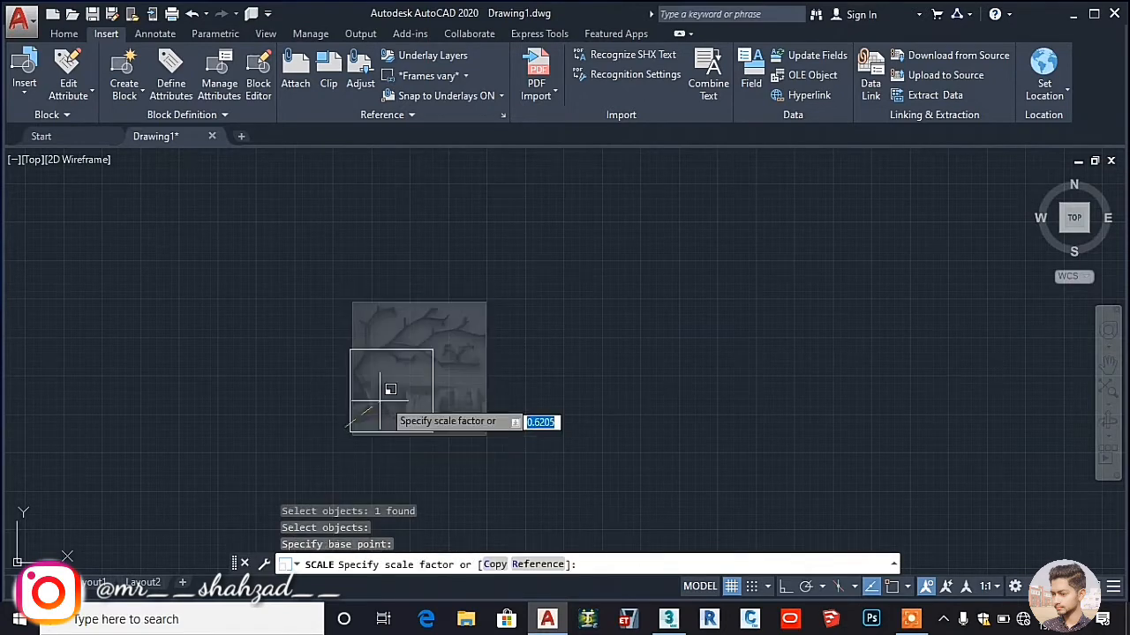
pyautogui.click(486, 371)
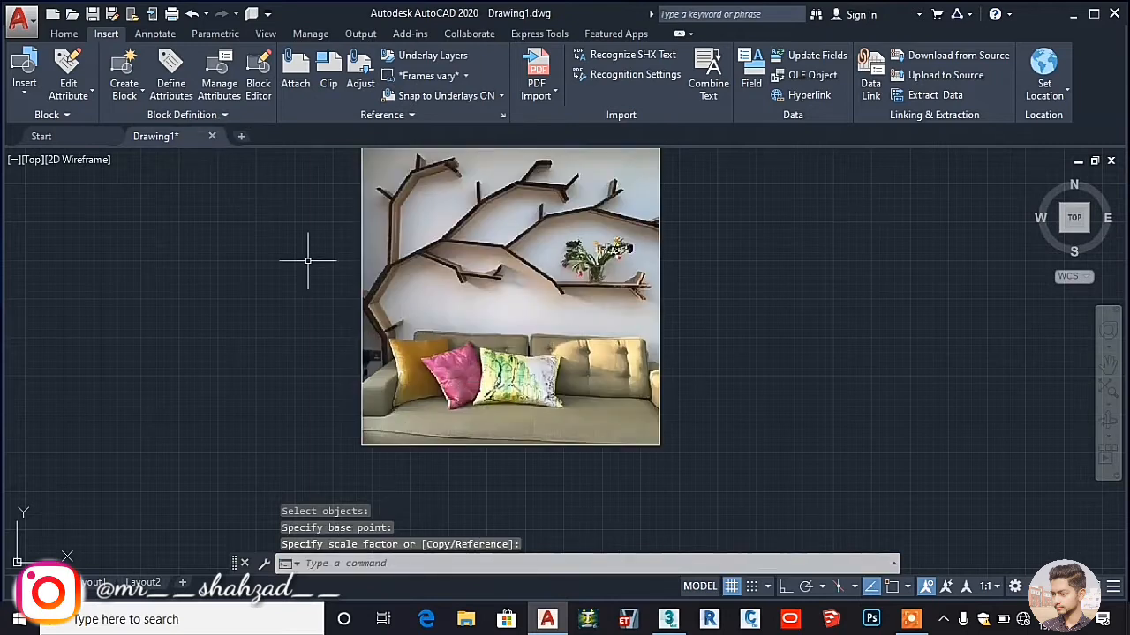
pyautogui.press('Escape')
# - Trace the right edge of the tree shelf's trunk with the Line command, from the sofa arm up and around the lowest twig
pyautogui.click(64, 37)
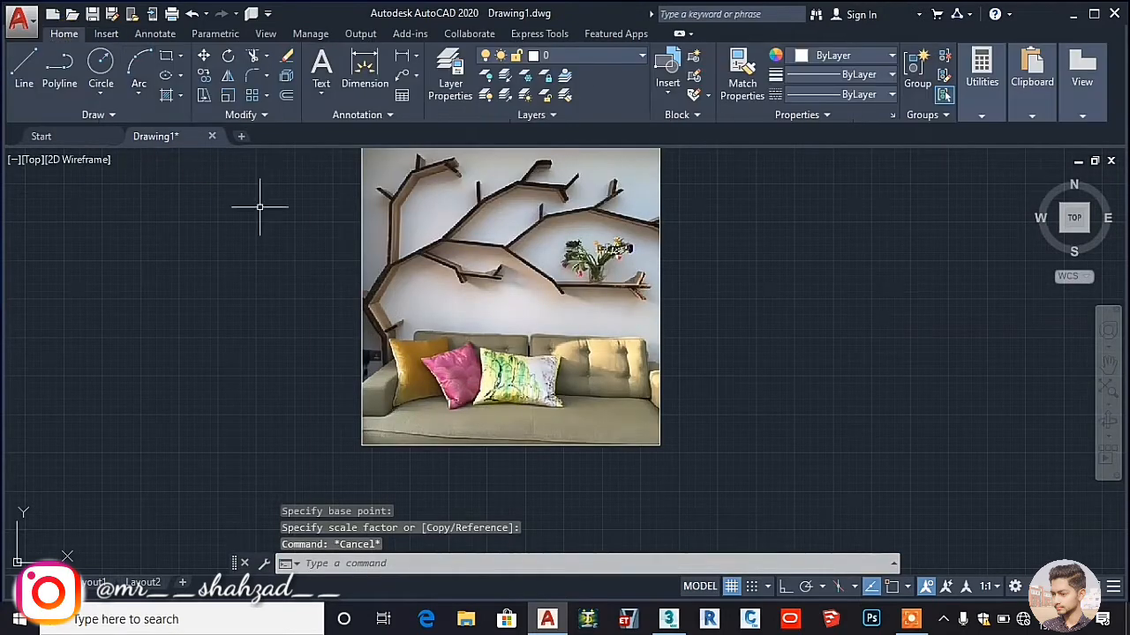
pyautogui.press('Return')
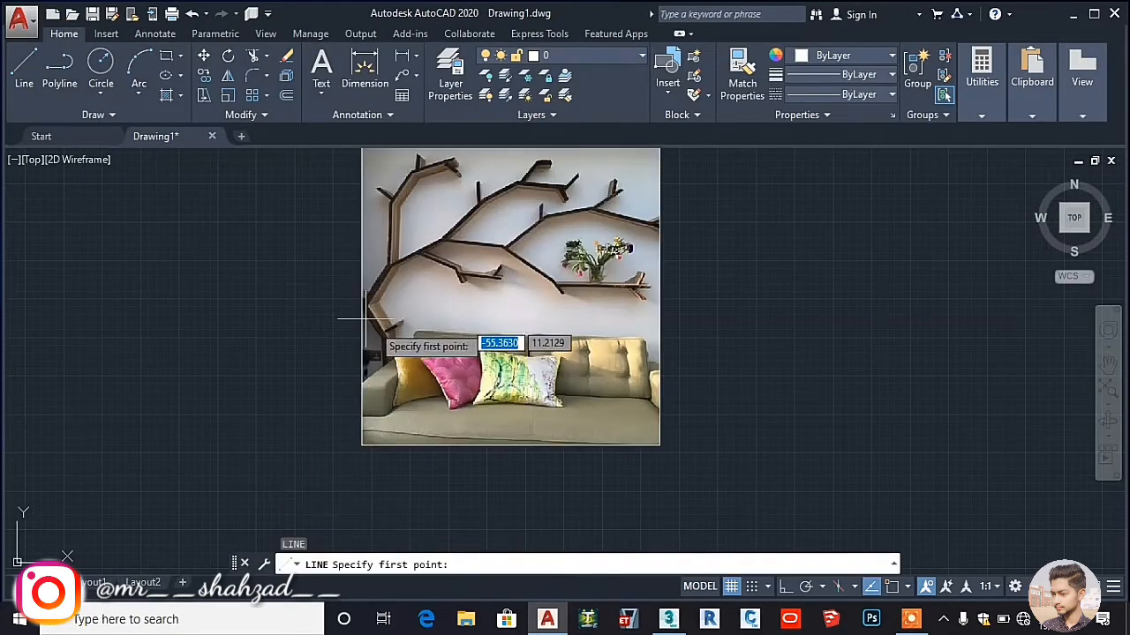
pyautogui.scroll(3, 391, 364)
pyautogui.moveTo(406, 378); pyautogui.dragTo(445, 398, button='middle')
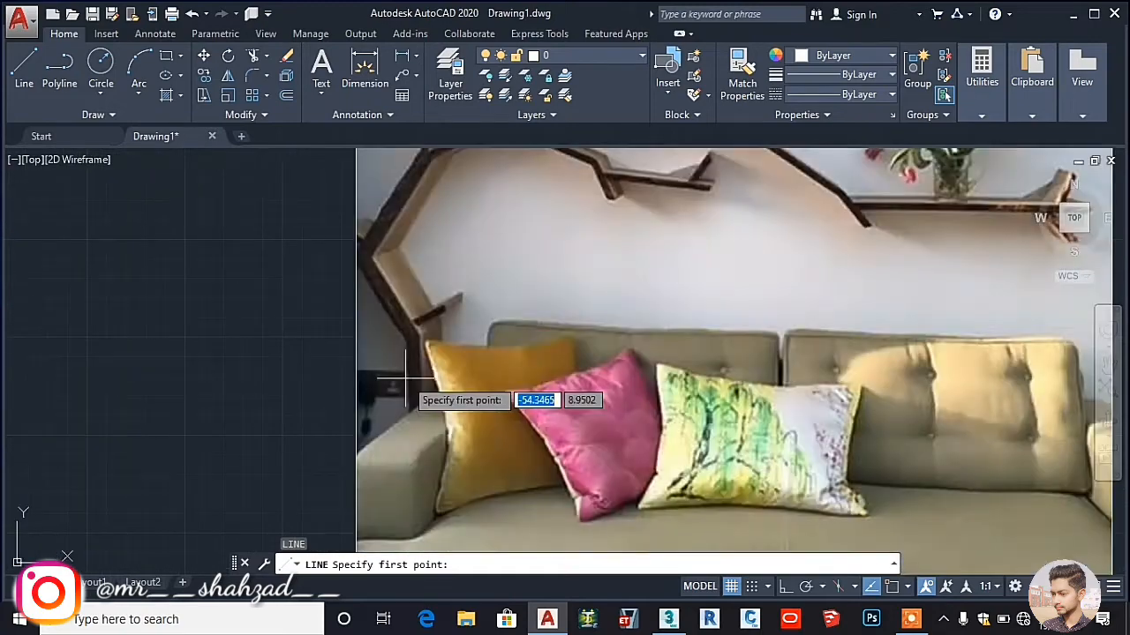
pyautogui.click(421, 432)
pyautogui.click(420, 335)
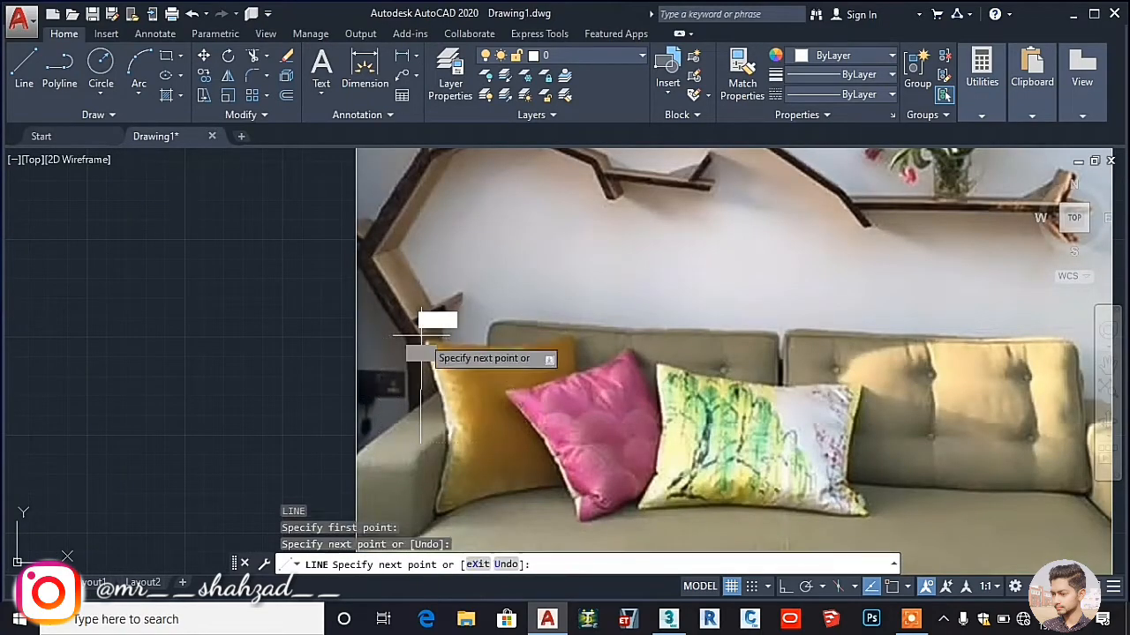
pyautogui.click(416, 328)
pyautogui.click(446, 313)
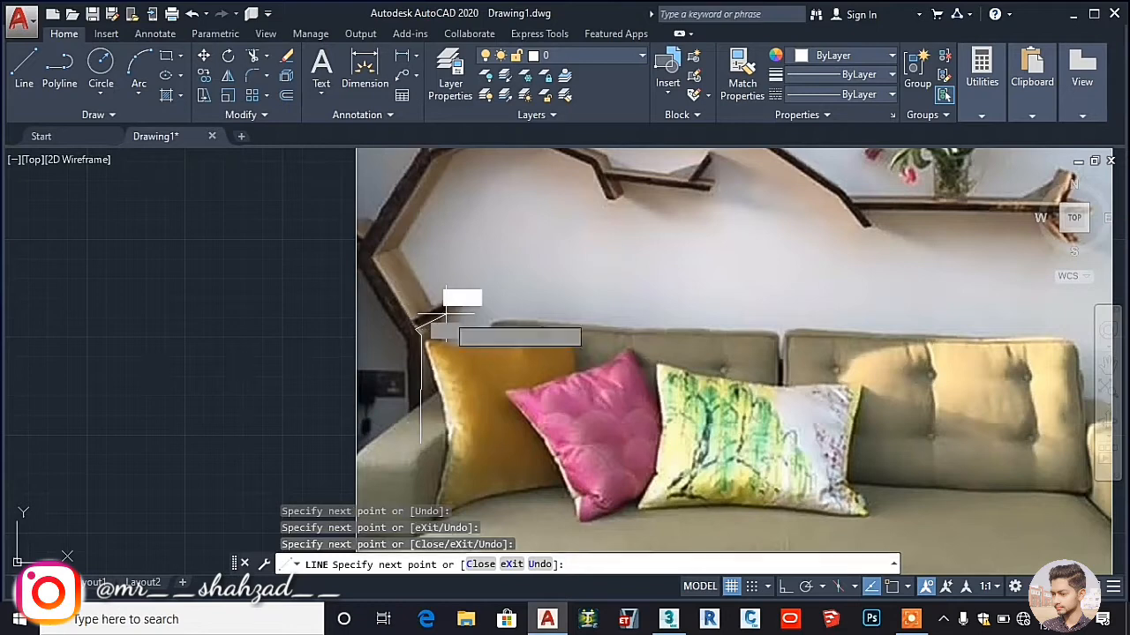
pyautogui.click(442, 307)
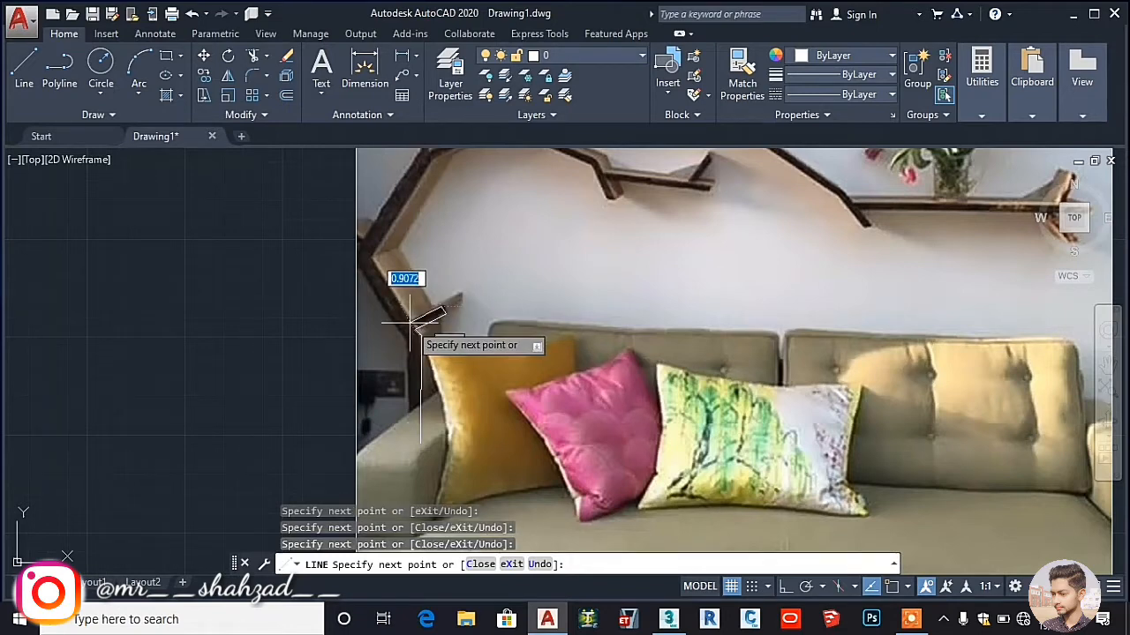
# - Continue the line outline along the trunk's inner edge up to the fork of the small middle shelf branch
pyautogui.click(373, 257)
pyautogui.moveTo(388, 229); pyautogui.dragTo(366, 342, button='middle')
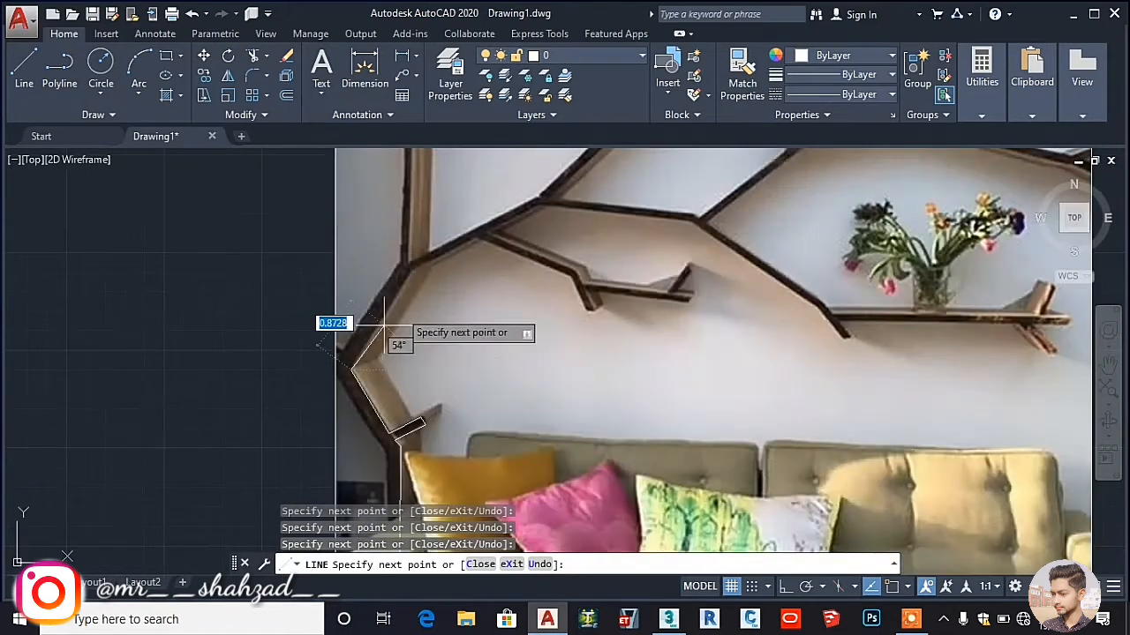
pyautogui.click(409, 276)
pyautogui.click(477, 239)
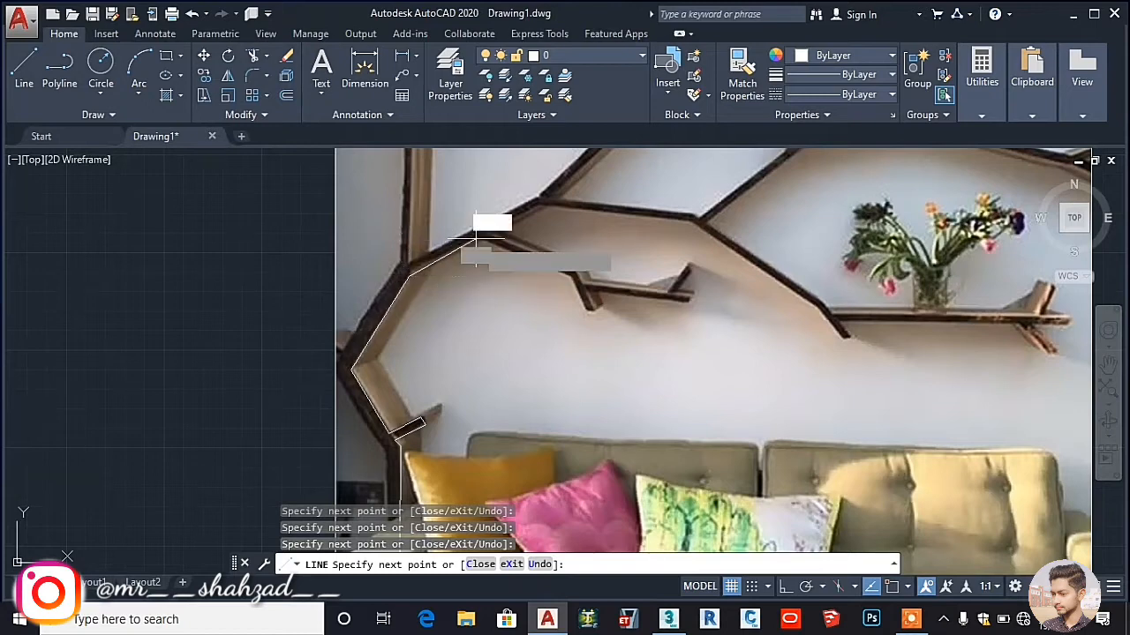
# - Trace around the small middle shelf branch with its two short twigs, returning to the fork on the main branch
pyautogui.click(572, 275)
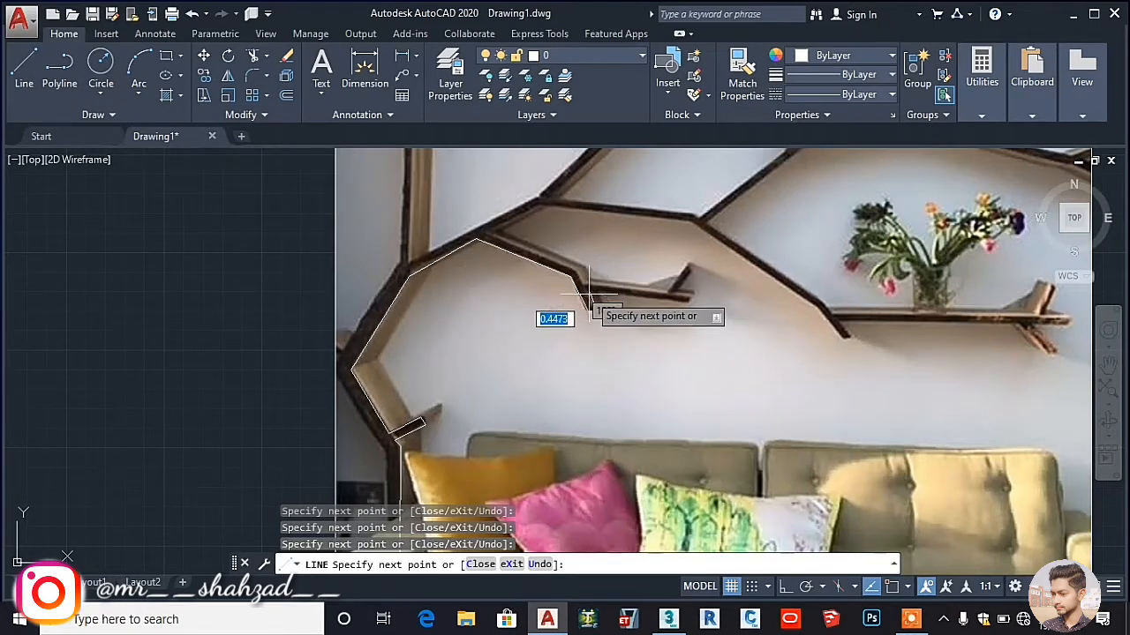
pyautogui.click(590, 309)
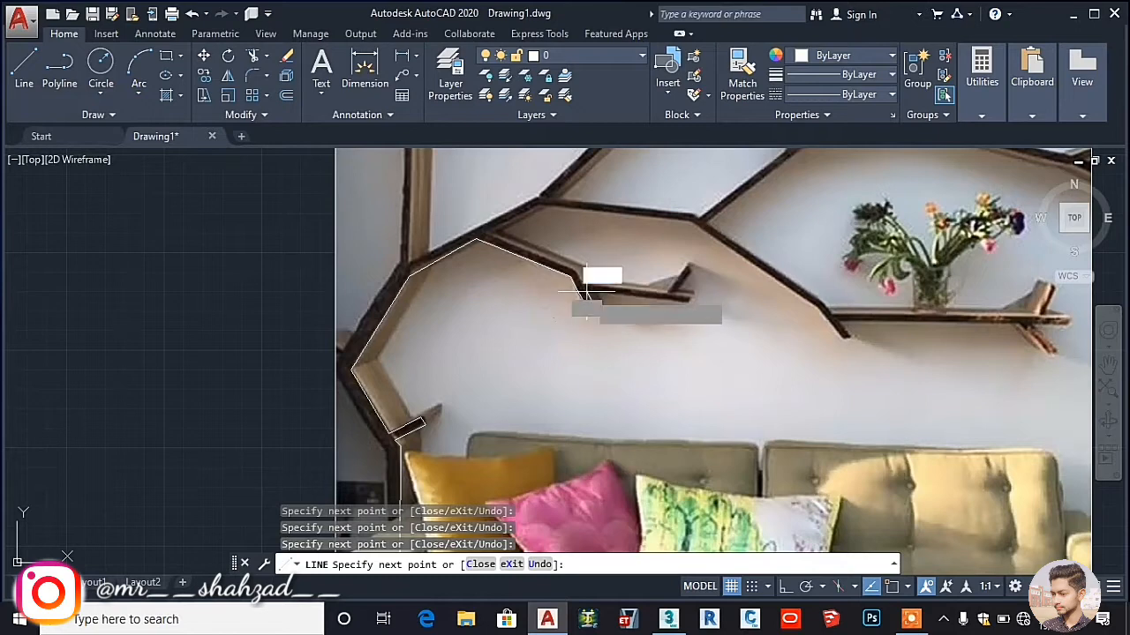
pyautogui.click(690, 299)
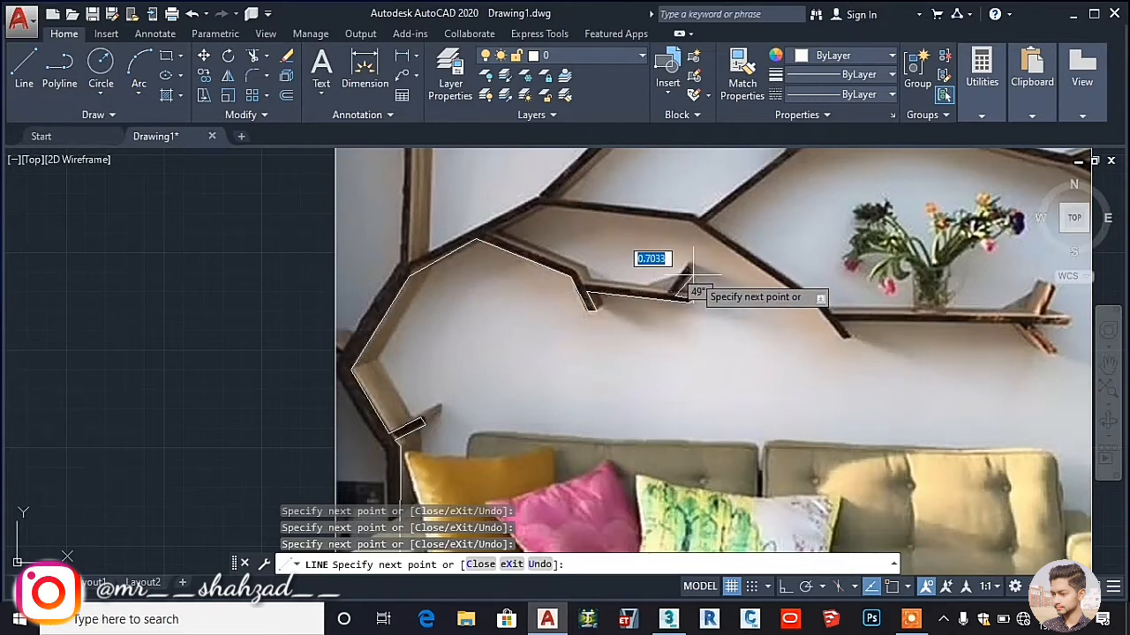
pyautogui.click(688, 265)
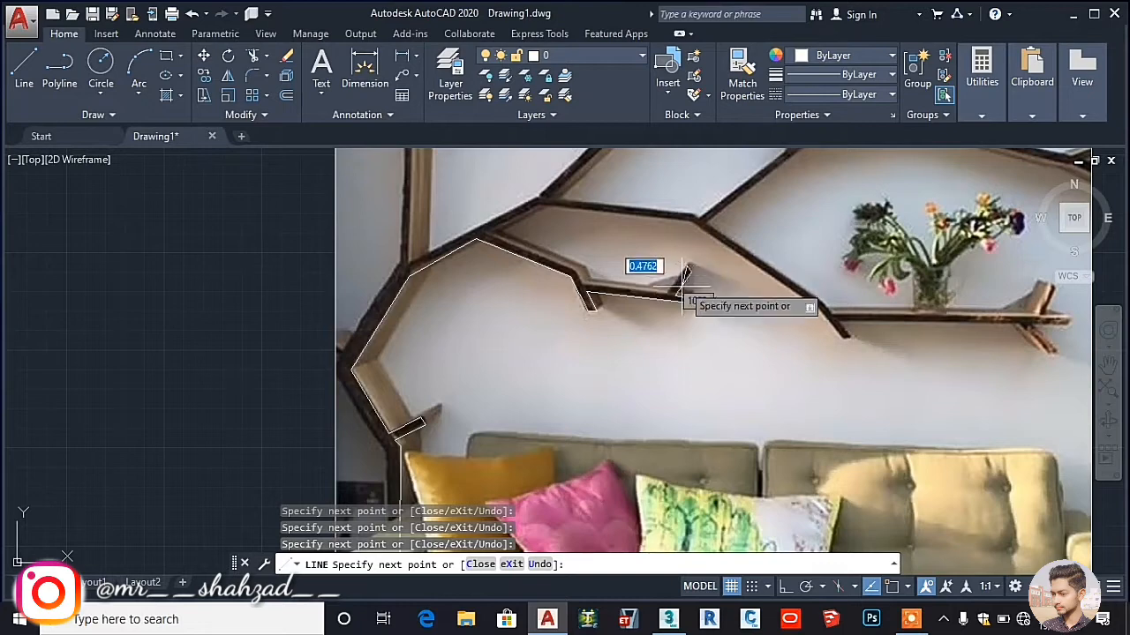
pyautogui.click(668, 292)
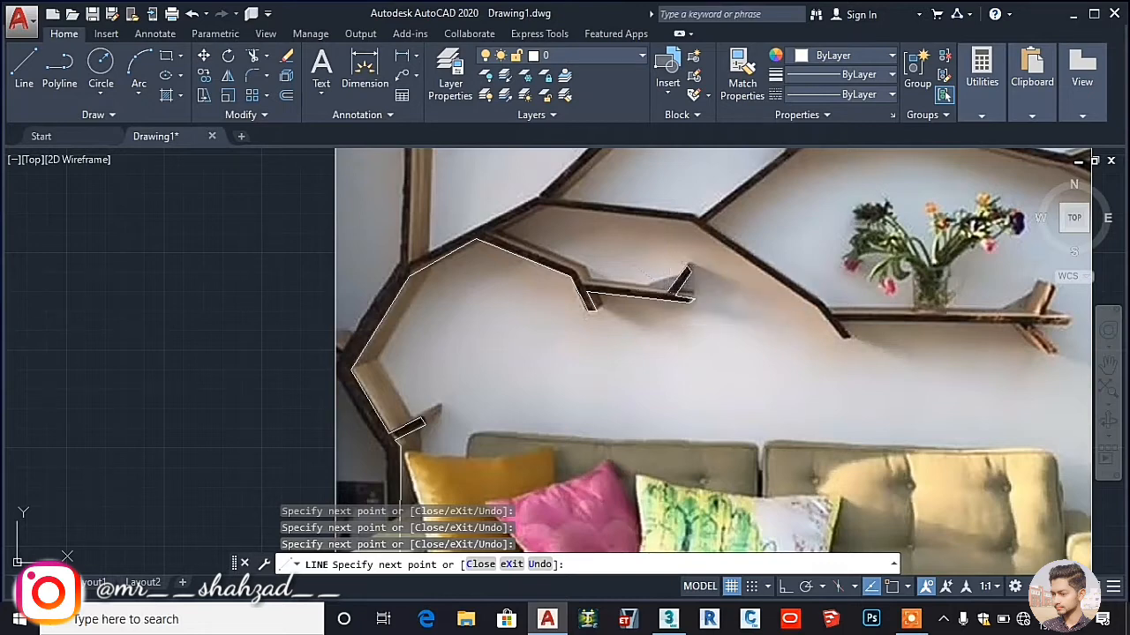
pyautogui.click(583, 279)
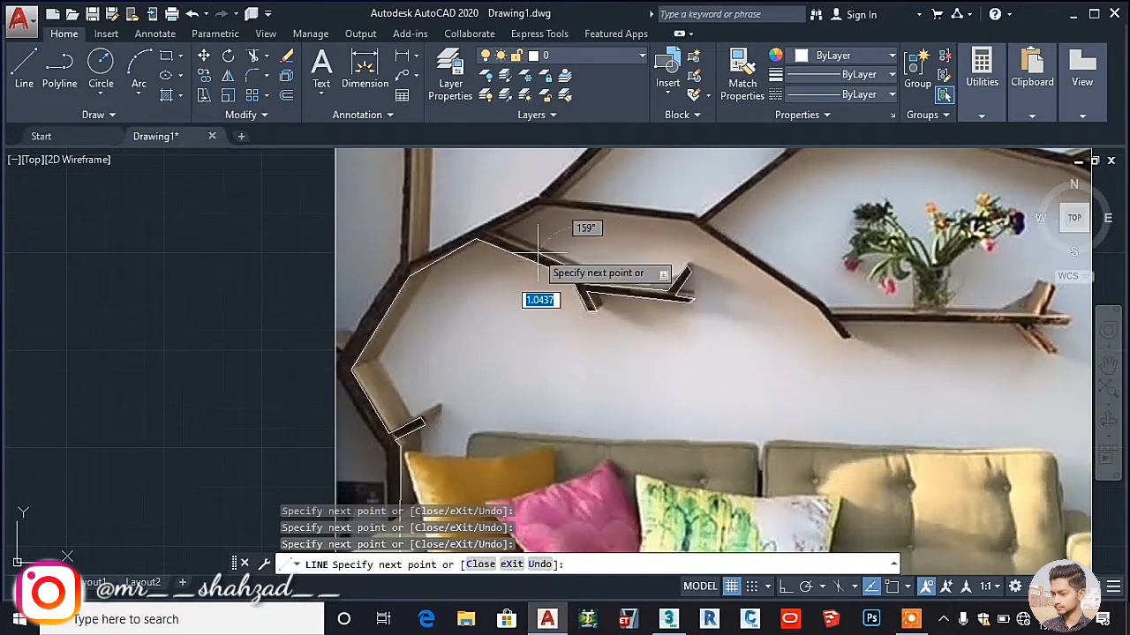
pyautogui.click(489, 235)
# - Continue the outline along the lower edge of the main branch towards the shelf holding the flower vase
pyautogui.click(535, 209)
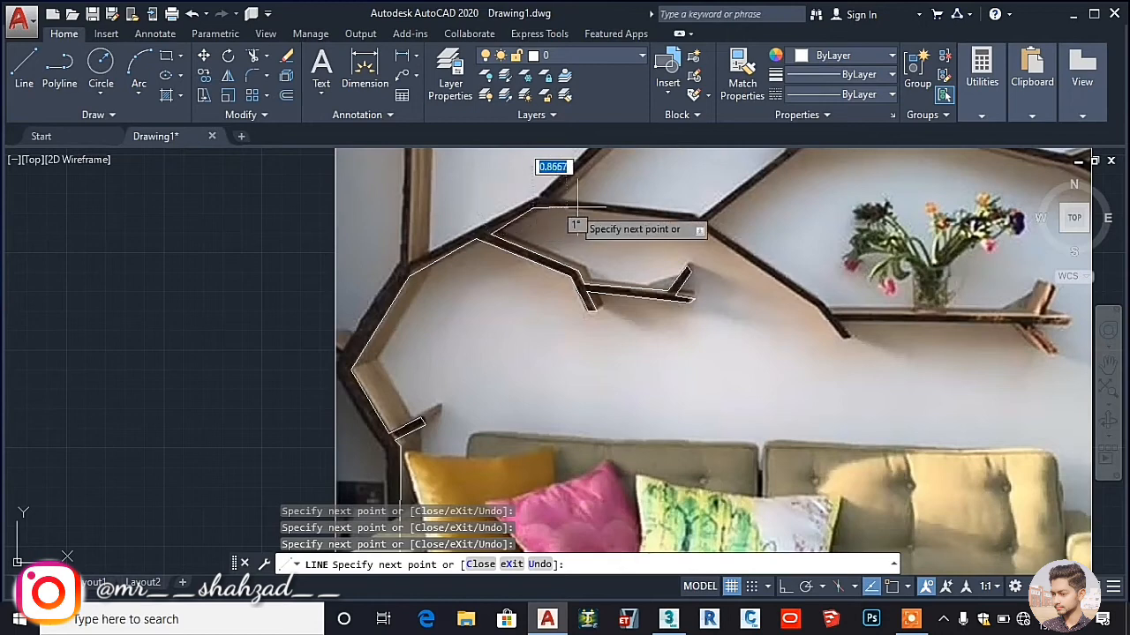
pyautogui.click(683, 216)
pyautogui.click(816, 298)
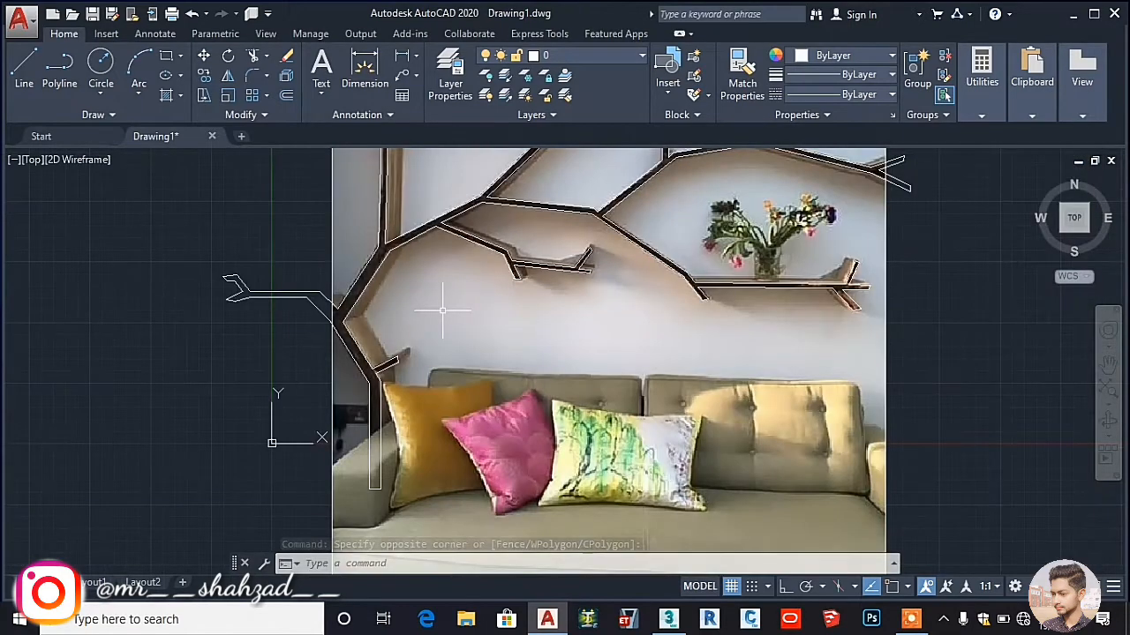
# - Select the complete traced tree outline together with the attached image using crossing selections
pyautogui.moveTo(535, 300); pyautogui.dragTo(559, 344, button='middle')
pyautogui.scroll(3, 428, 313)
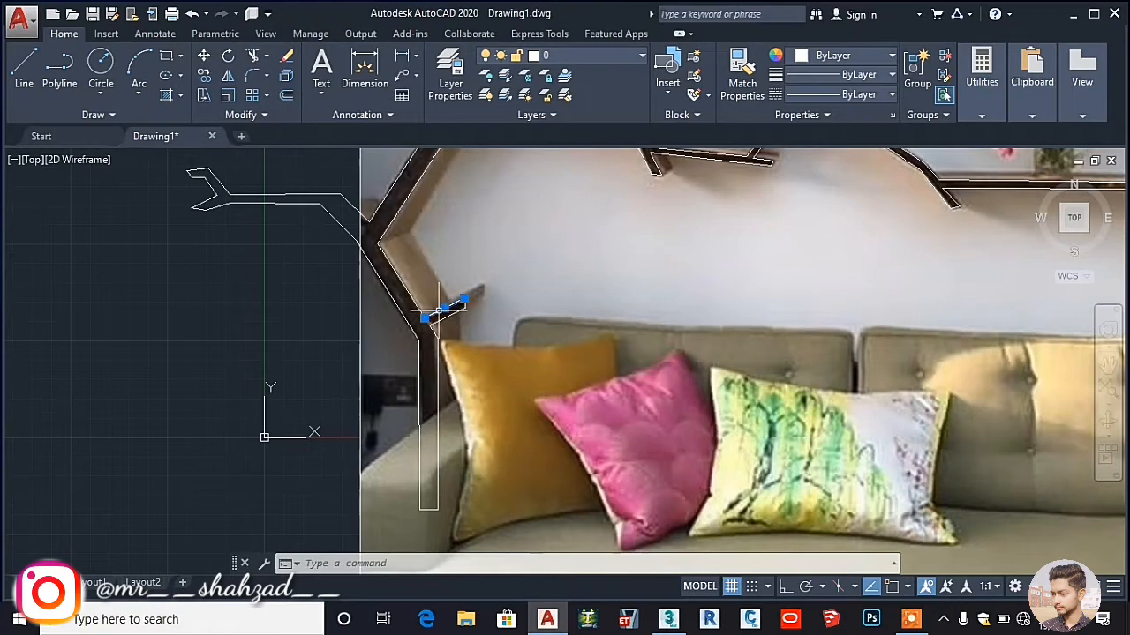
pyautogui.scroll(-5, 749, 448)
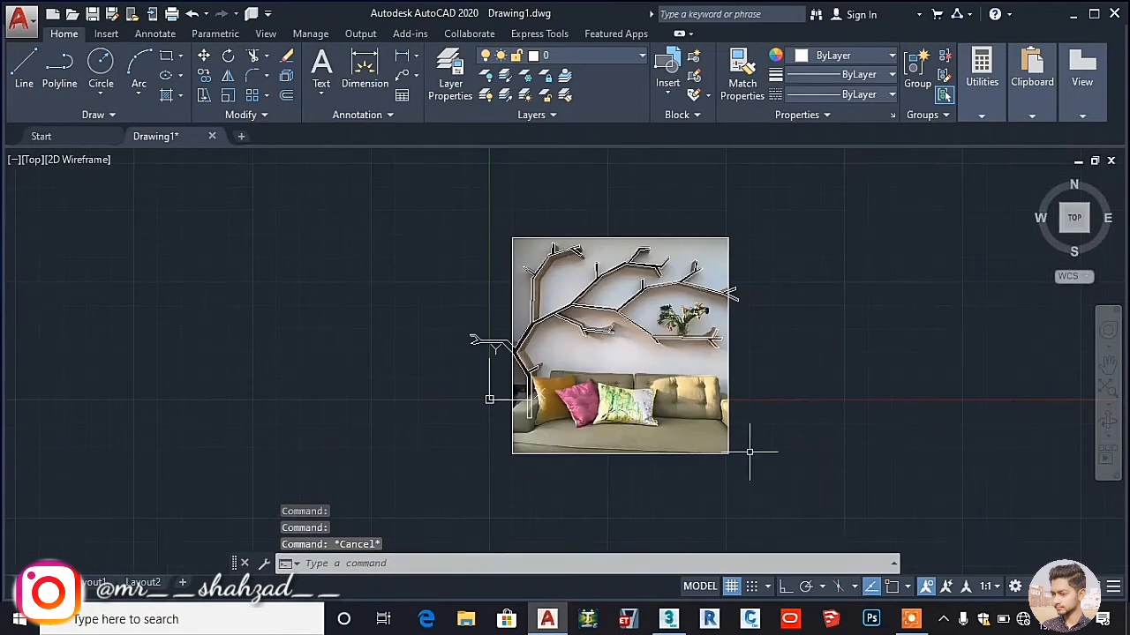
pyautogui.moveTo(749, 448); pyautogui.dragTo(649, 344)
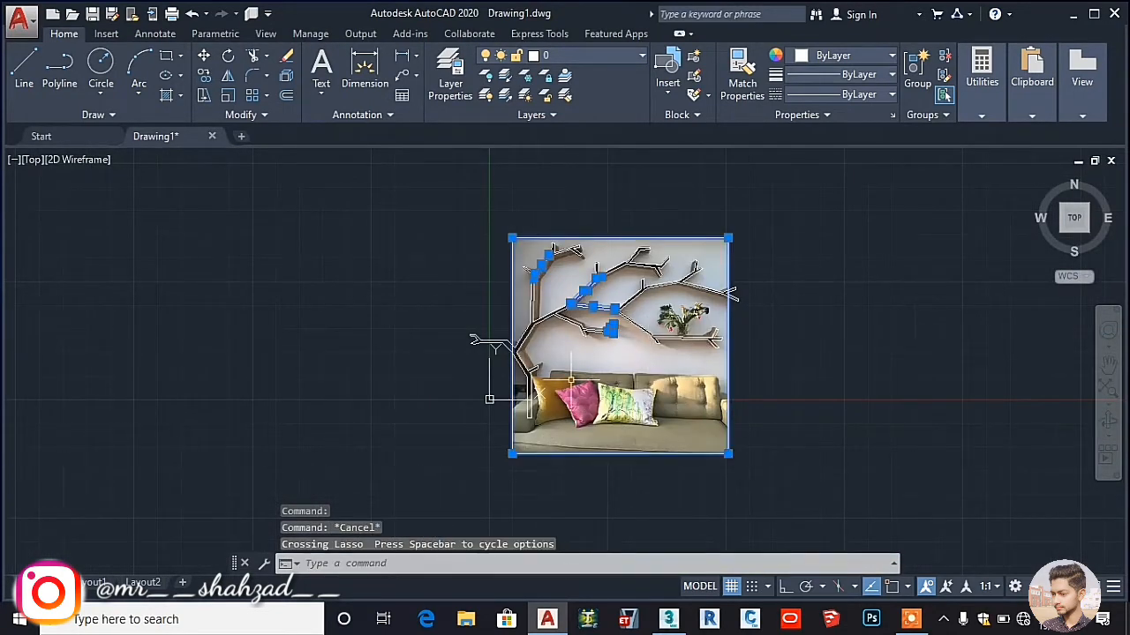
pyautogui.click(777, 518)
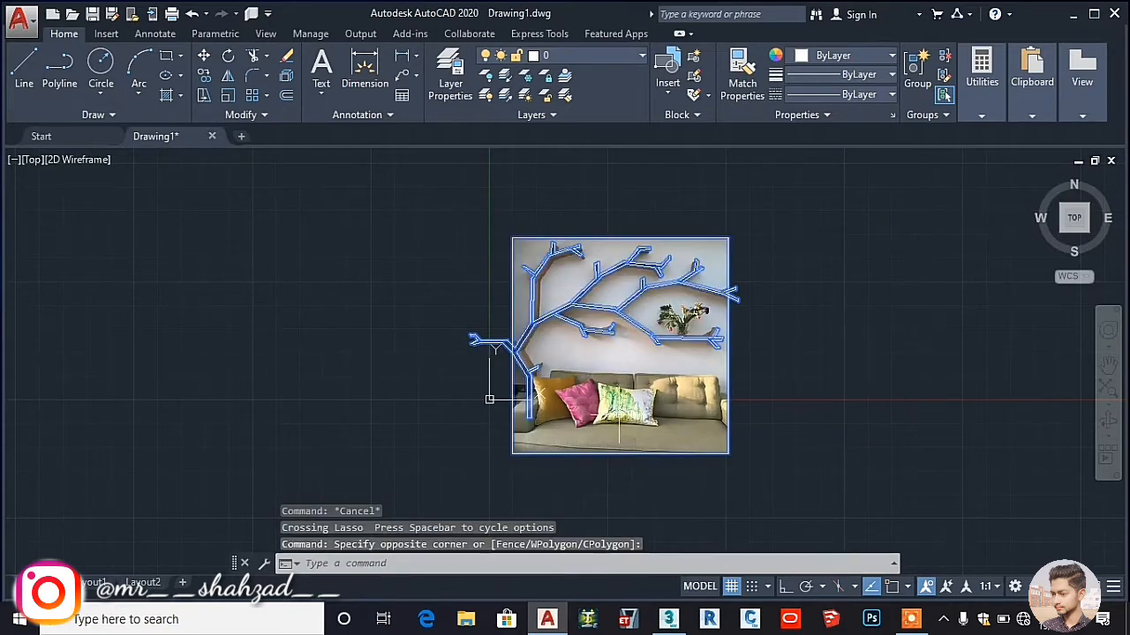
# - Remove the image from the selection and move the traced tree outline clear of the photo, to its right
pyautogui.press('alt')
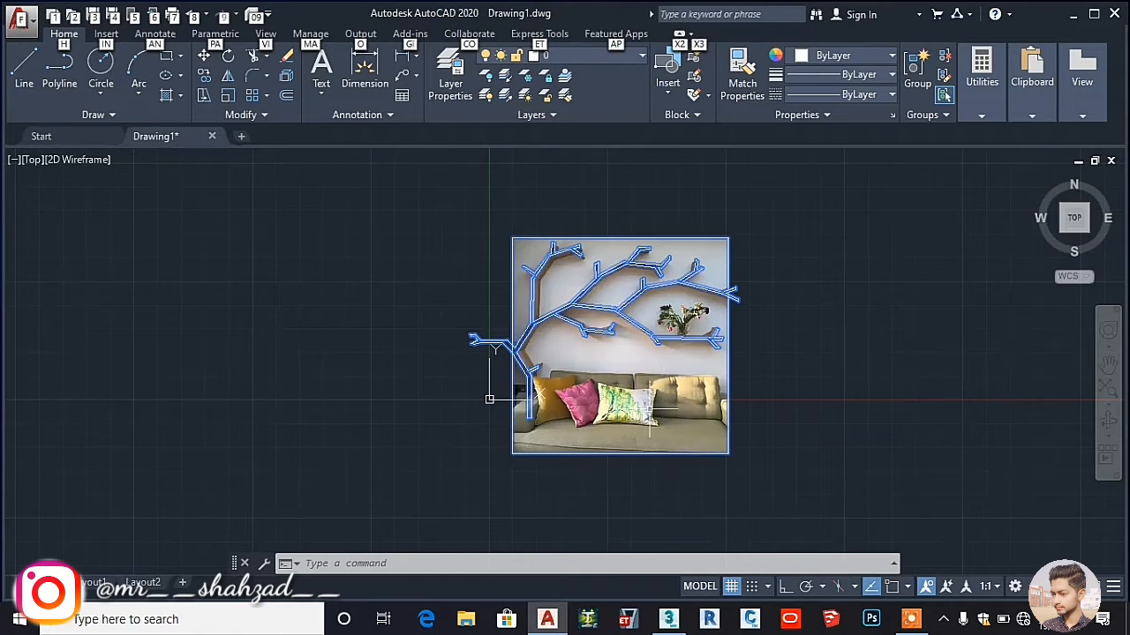
pyautogui.press('alt')
pyautogui.scroll(4, 663, 378)
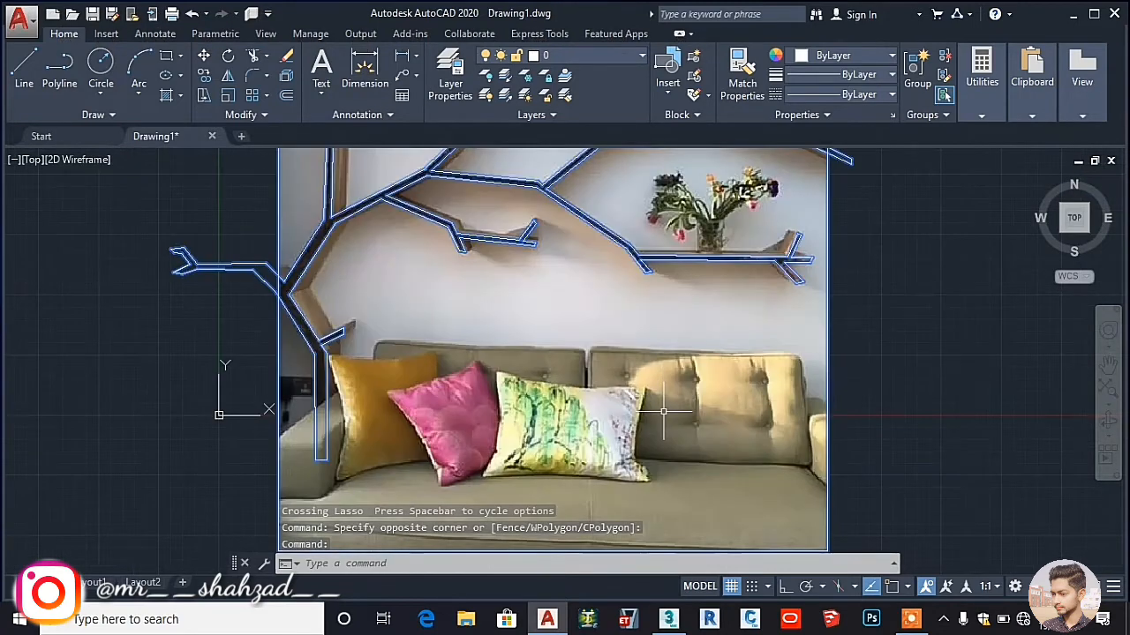
pyautogui.scroll(-2, 663, 379)
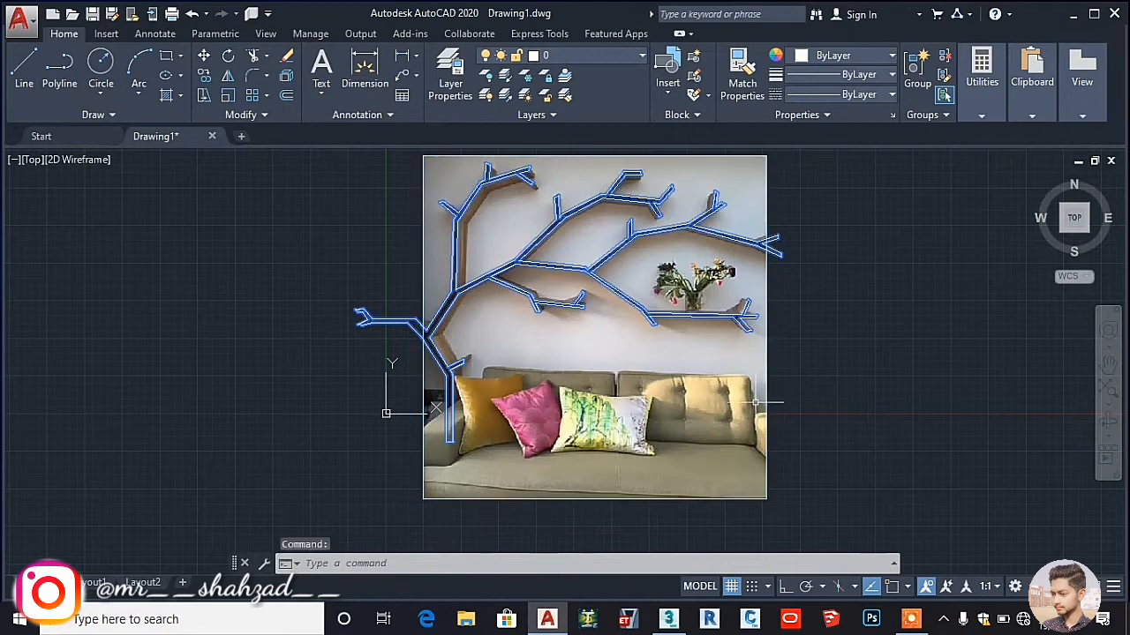
pyautogui.moveTo(608, 326); pyautogui.dragTo(557, 335, button='middle')
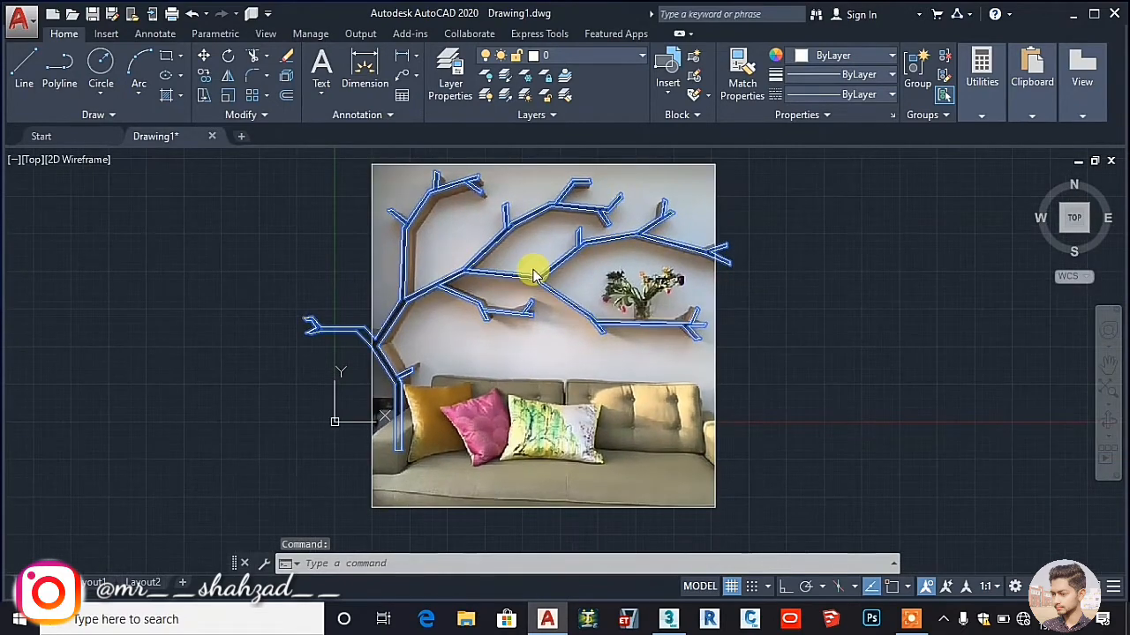
pyautogui.rightClick(534, 274)
pyautogui.click(590, 343)
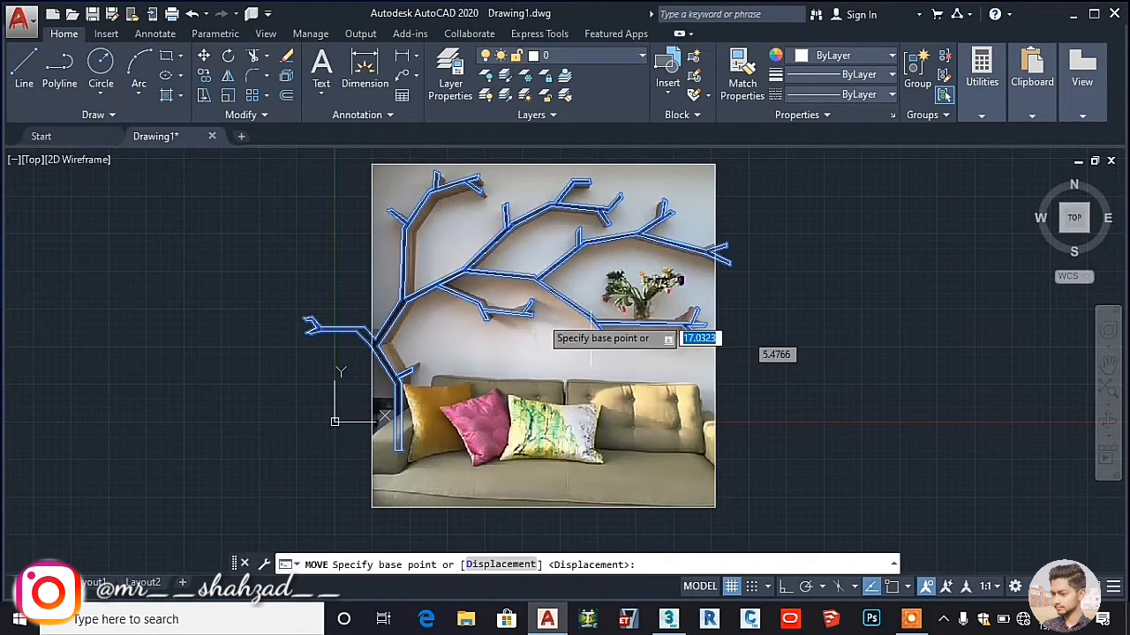
pyautogui.click(680, 300)
pyautogui.scroll(-2, 757, 335)
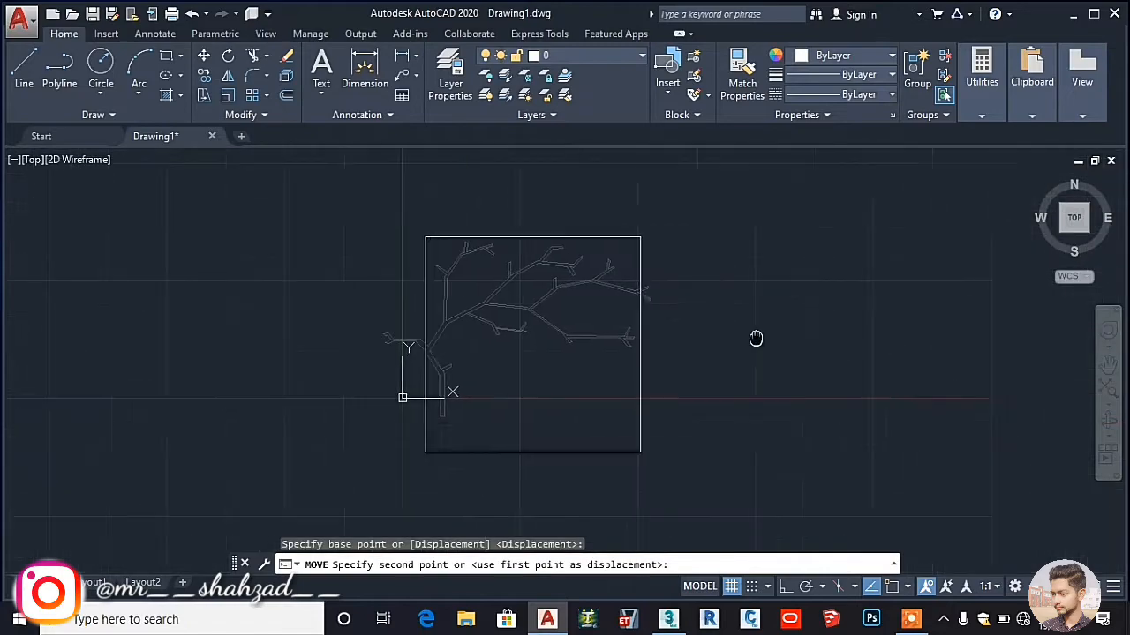
pyautogui.click(688, 327)
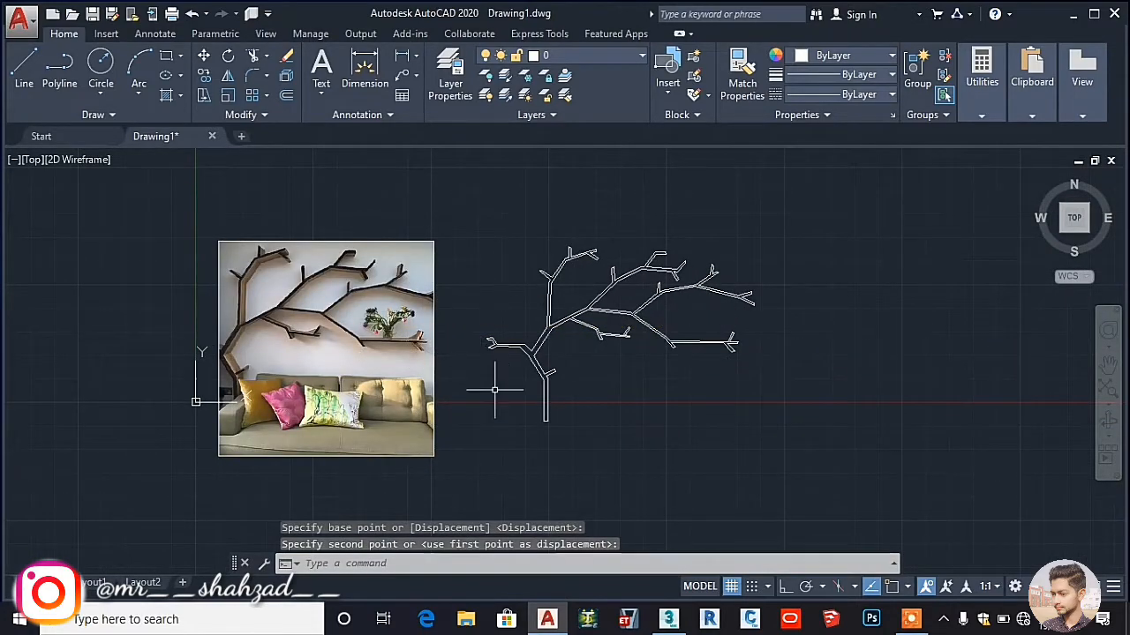
# - Delete the attached sofa and wall shelf image from the drawing
pyautogui.click(399, 370)
pyautogui.click(397, 361)
pyautogui.press('Escape')
pyautogui.click(392, 354)
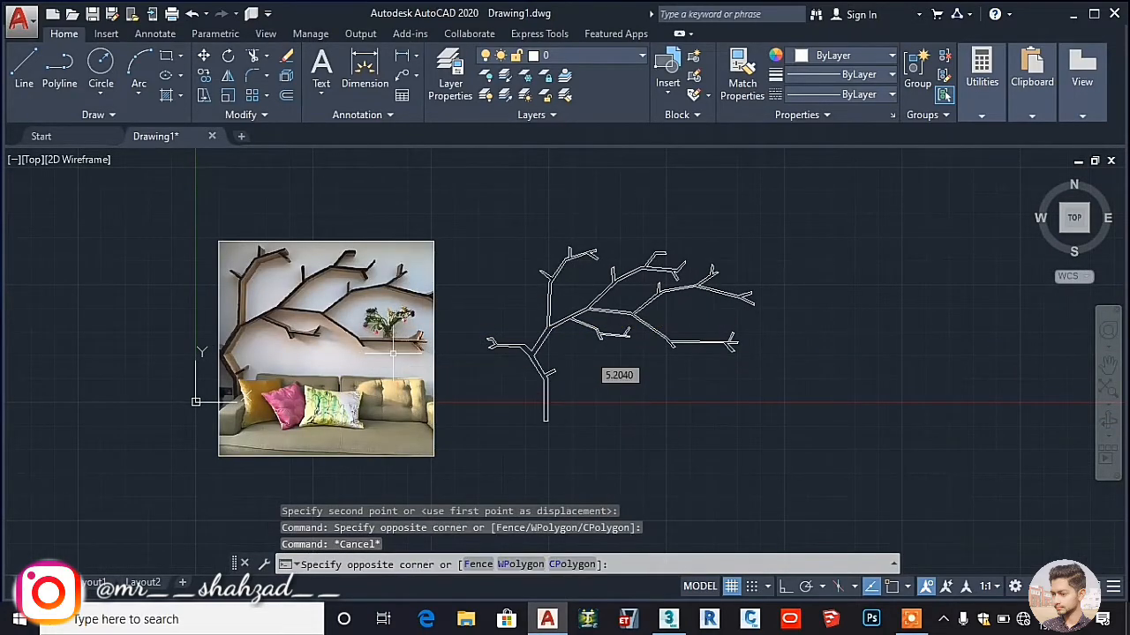
pyautogui.click(393, 354)
pyautogui.click(432, 377)
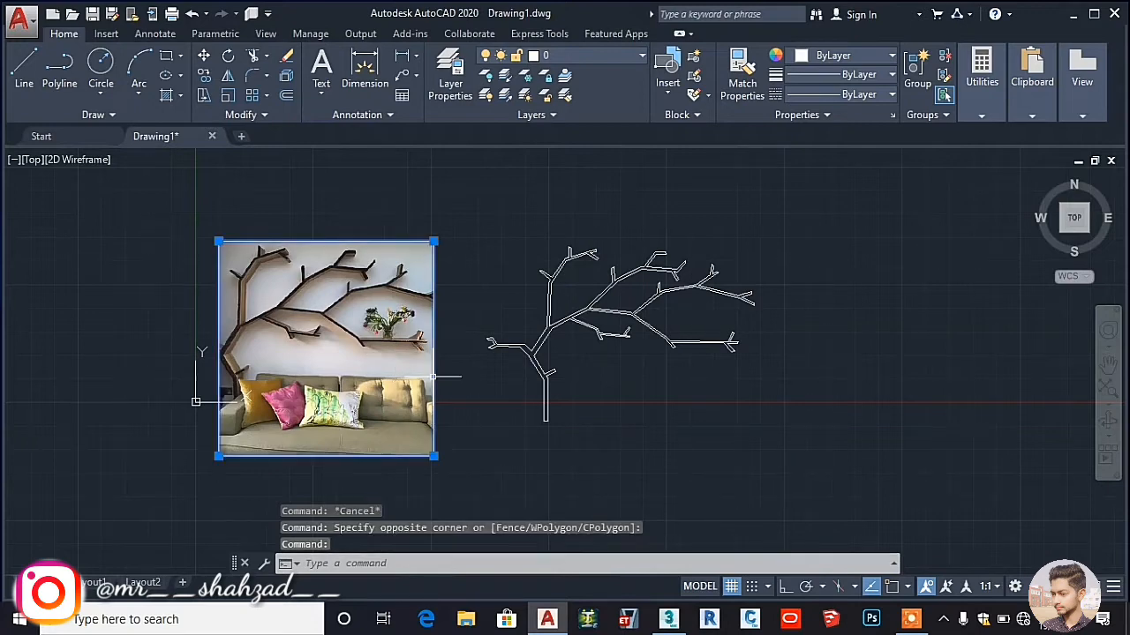
pyautogui.press('Delete')
# - Save the drawing as tree in the Documents folder in AutoCAD 2018 Drawing (*.dwg) format
pyautogui.moveTo(538, 361); pyautogui.dragTo(404, 315, button='middle')
pyautogui.scroll(3, 472, 247)
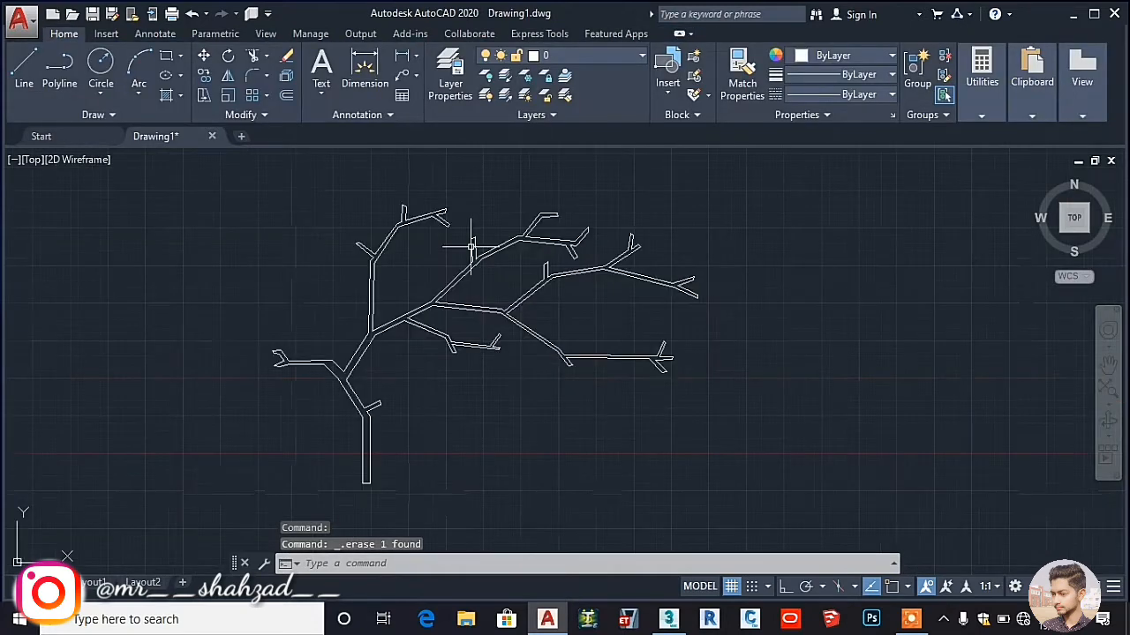
pyautogui.scroll(2, 473, 247)
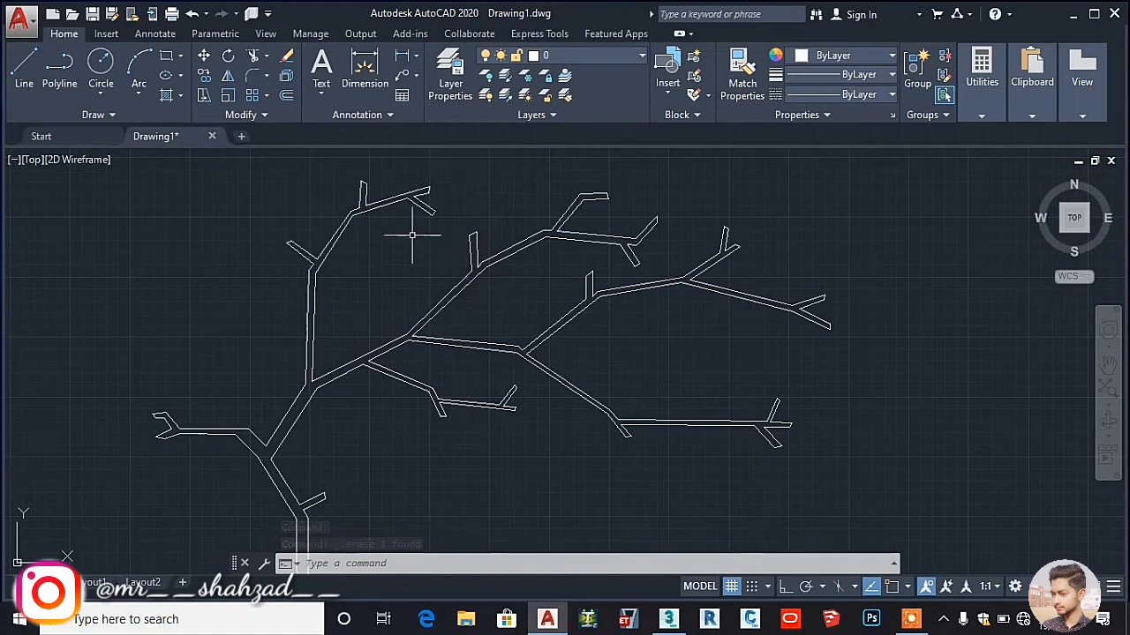
pyautogui.click(797, 489)
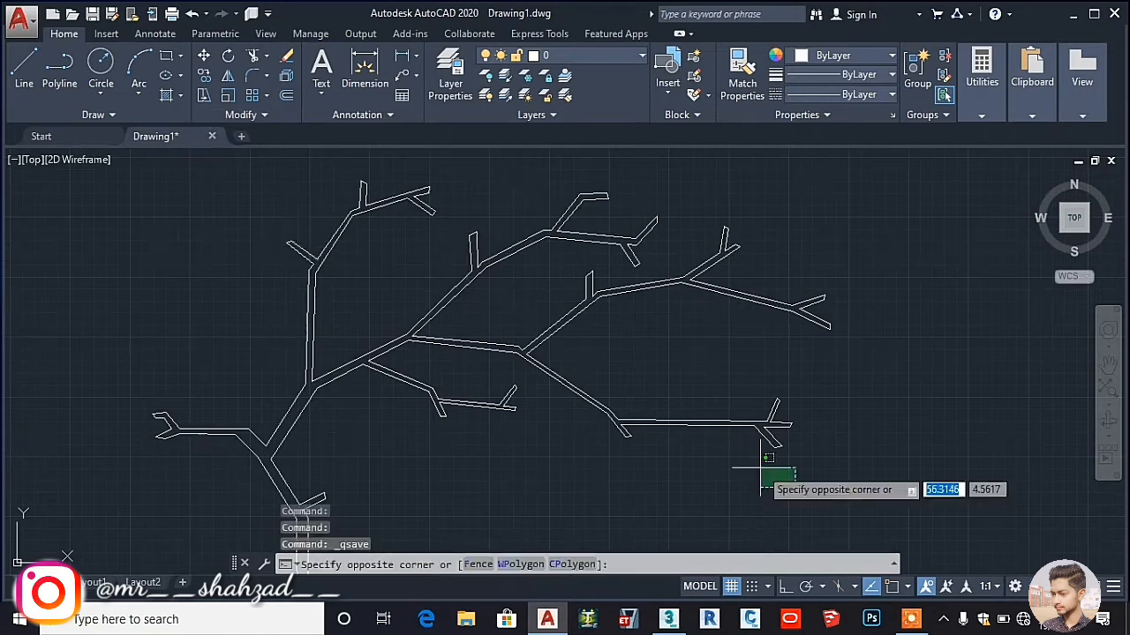
pyautogui.click(681, 456)
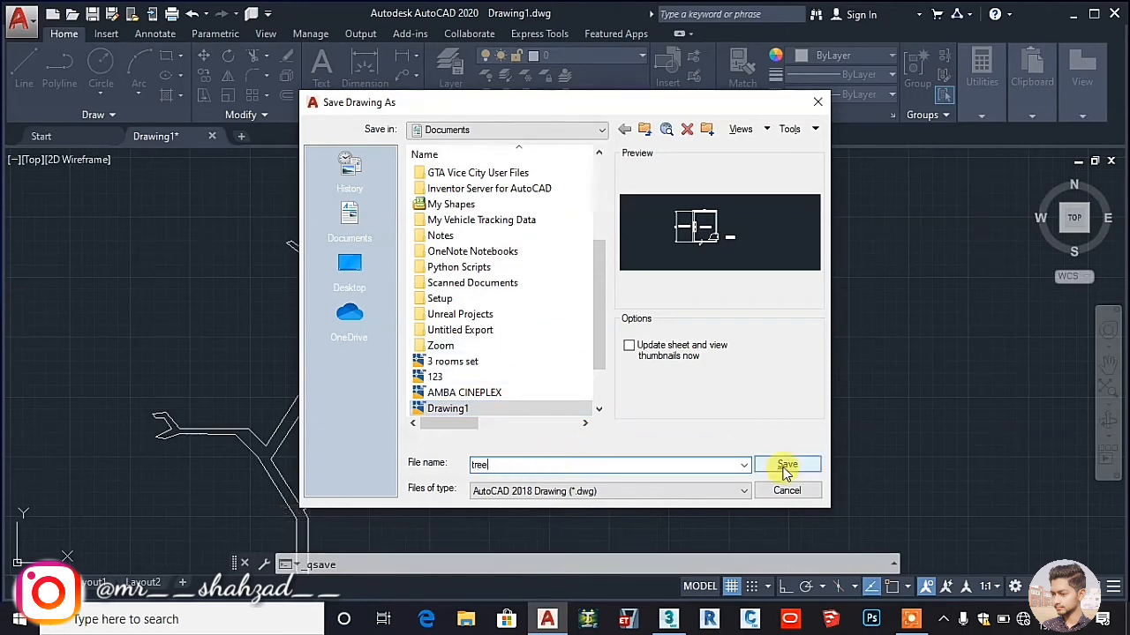
pyautogui.press('Return')
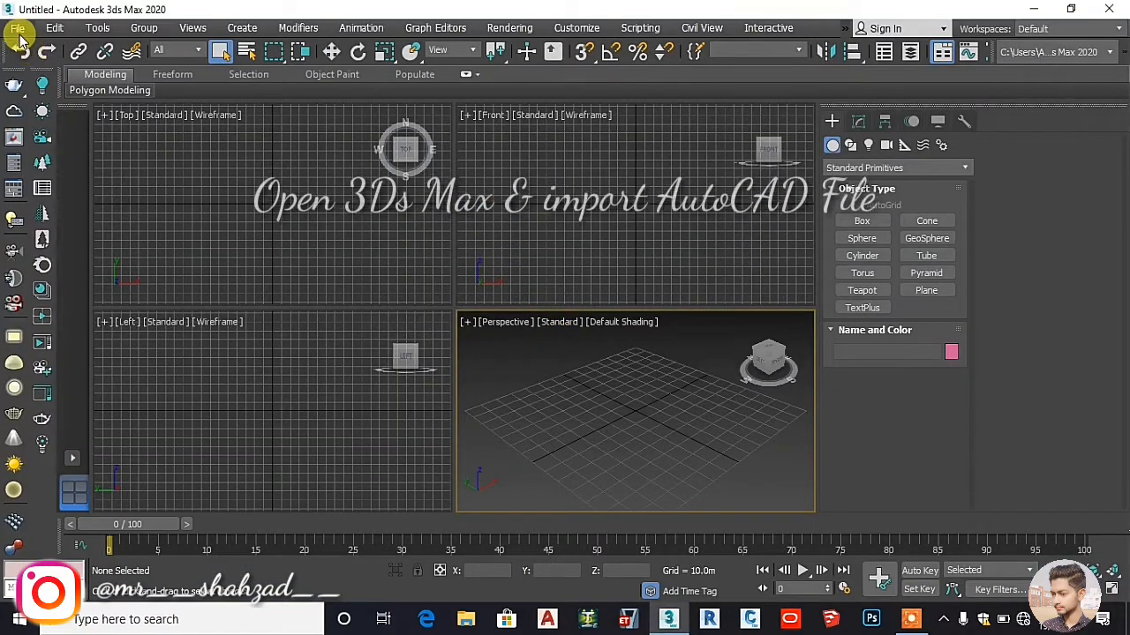
# - Switch to 3ds Max and import the tree DWG file from the Documents folder
pyautogui.click(18, 28)
pyautogui.moveTo(113, 254)
pyautogui.click(190, 258)
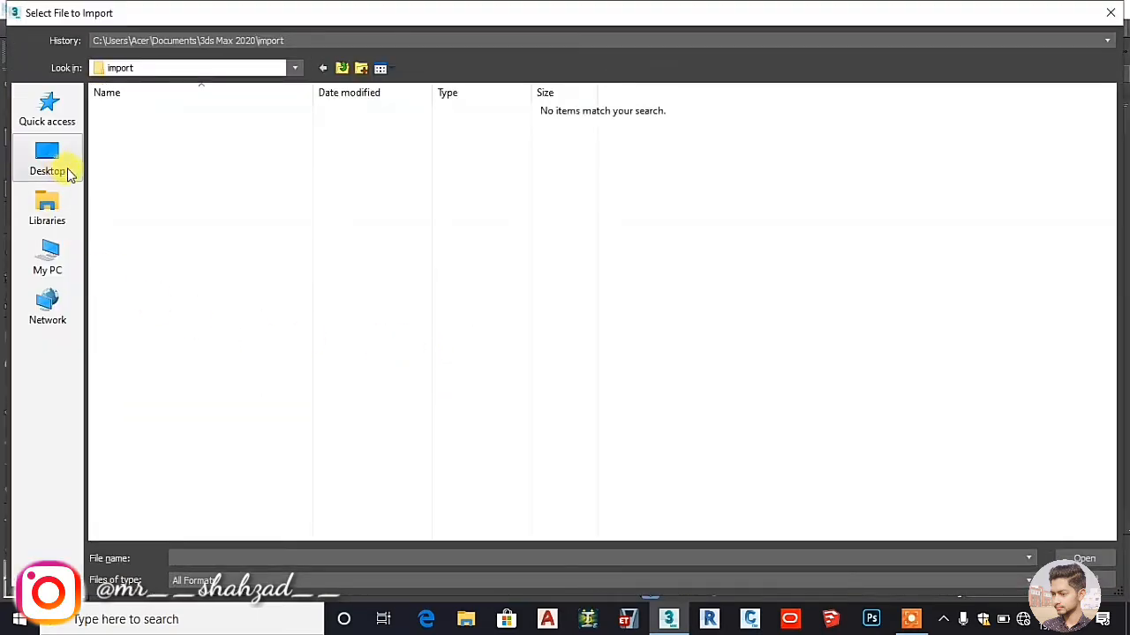
pyautogui.click(70, 174)
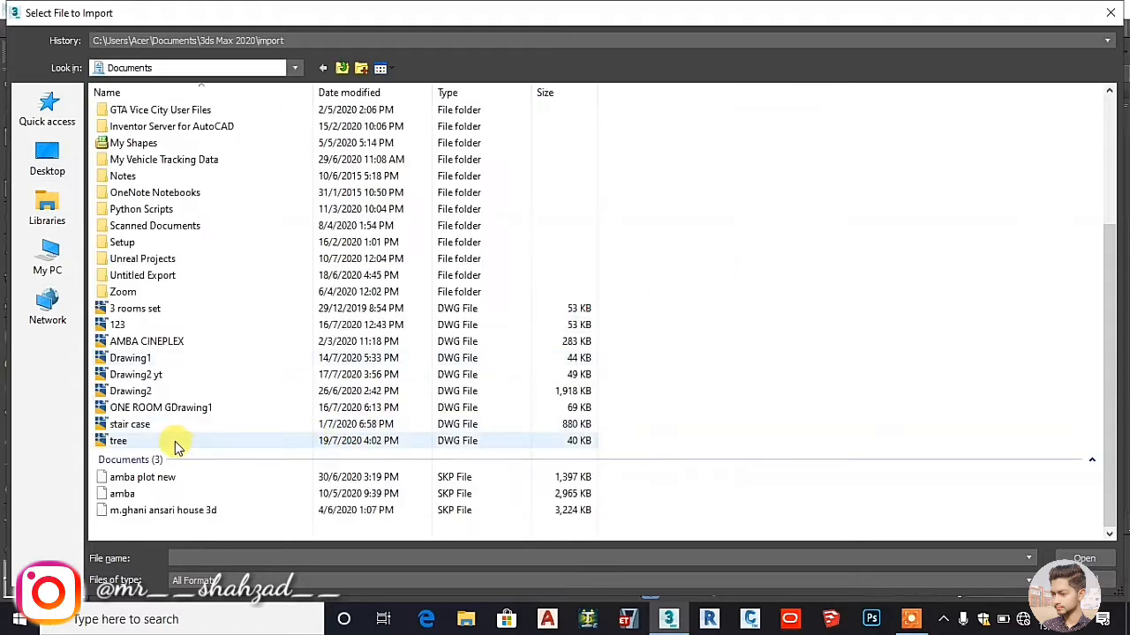
pyautogui.click(174, 444)
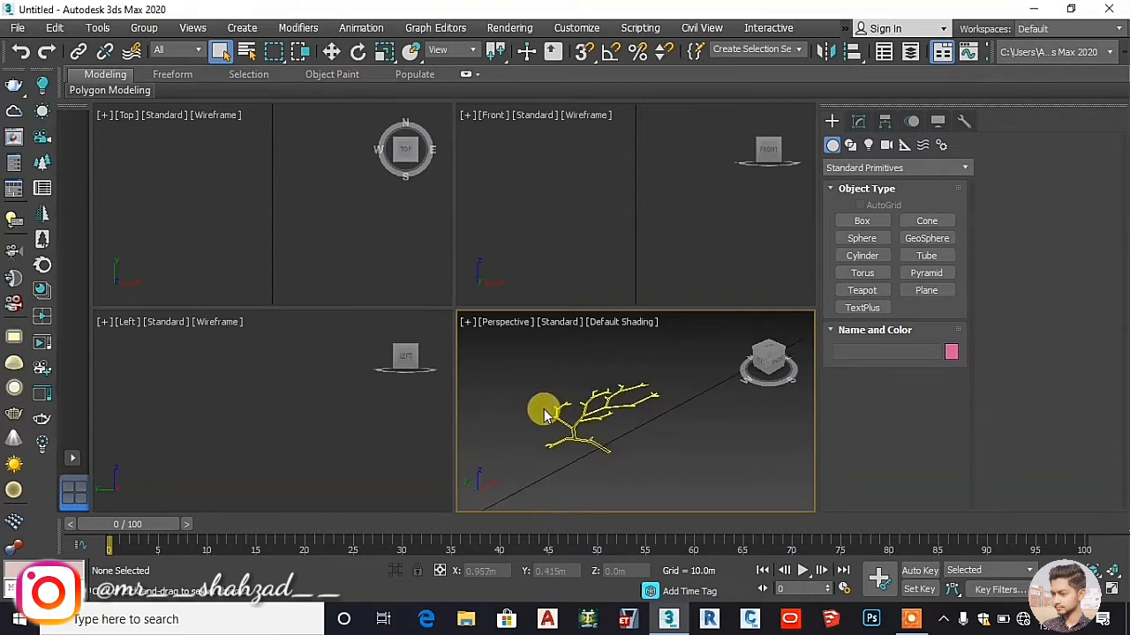
# - Maximize the Top viewport with the whole imported tree outline in view
pyautogui.moveTo(252, 209); pyautogui.dragTo(284, 216, button='middle')
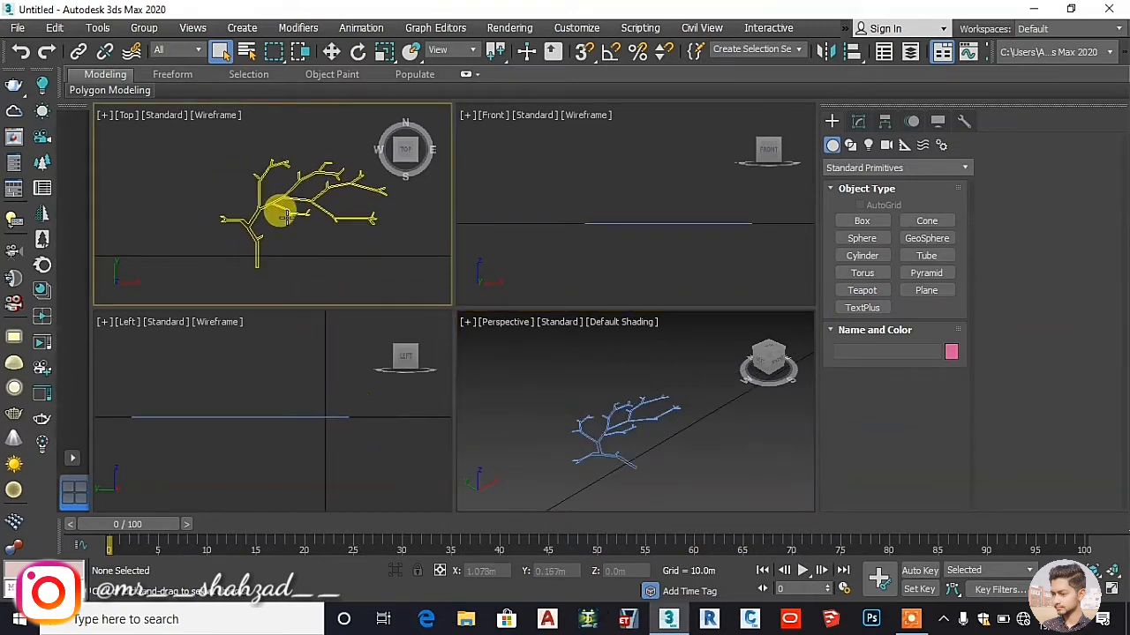
pyautogui.hotkey('alt', 'w')
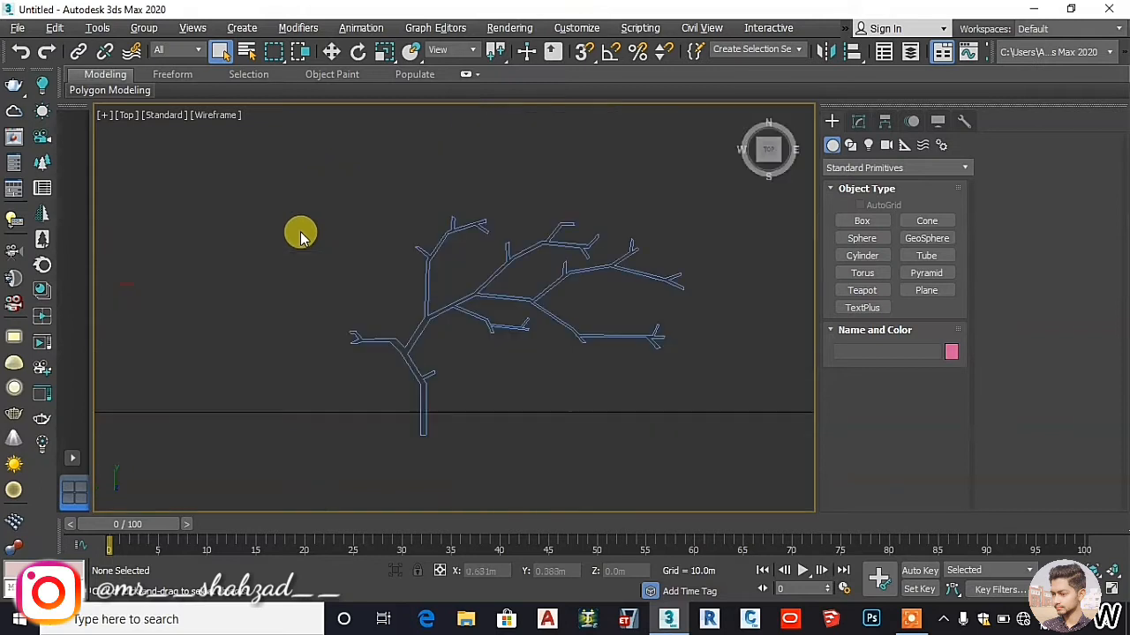
pyautogui.scroll(2, 485, 321)
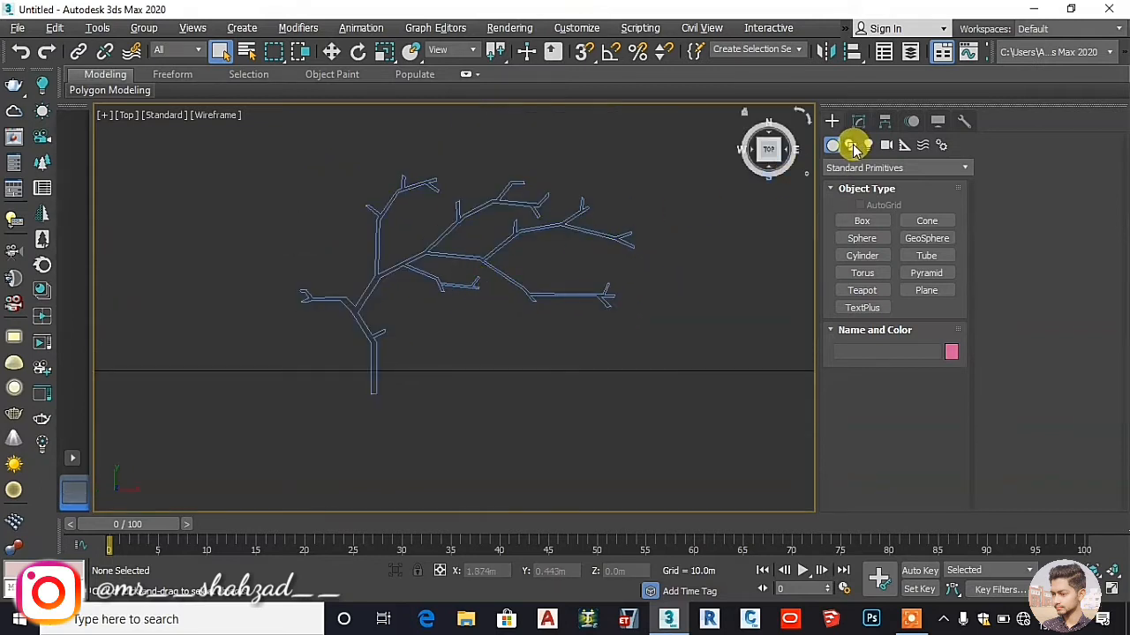
# - With 2.5D snapping on, start a Line spline at the trunk's base and trace its right edge up around the small lowest twig
pyautogui.click(850, 146)
pyautogui.click(862, 234)
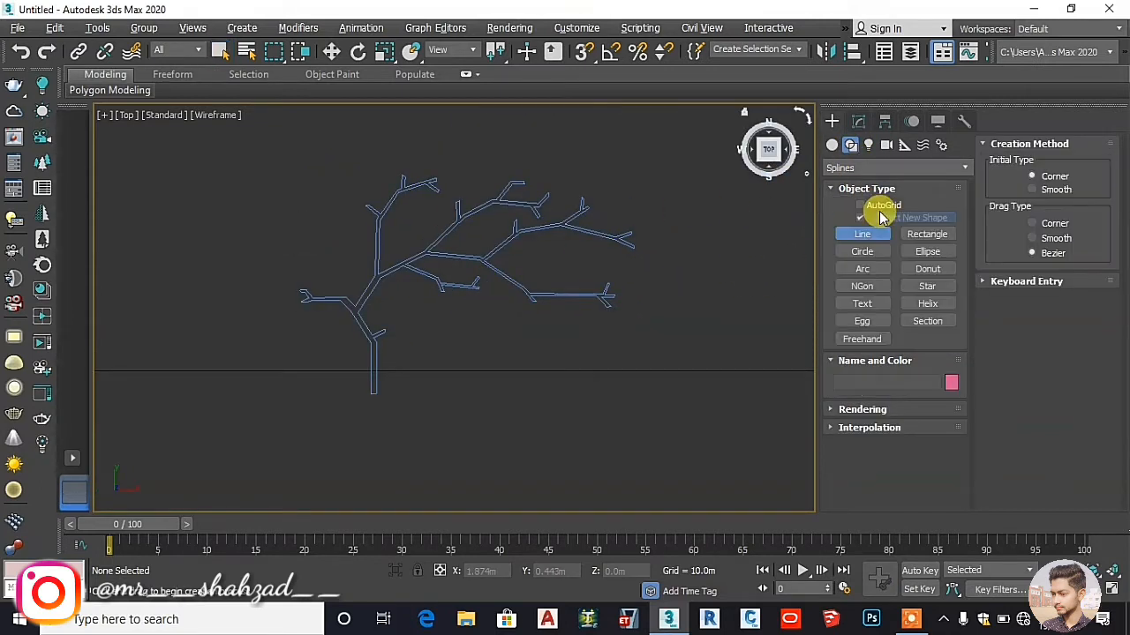
pyautogui.moveTo(461, 390); pyautogui.dragTo(431, 413, button='middle')
pyautogui.scroll(2, 433, 362)
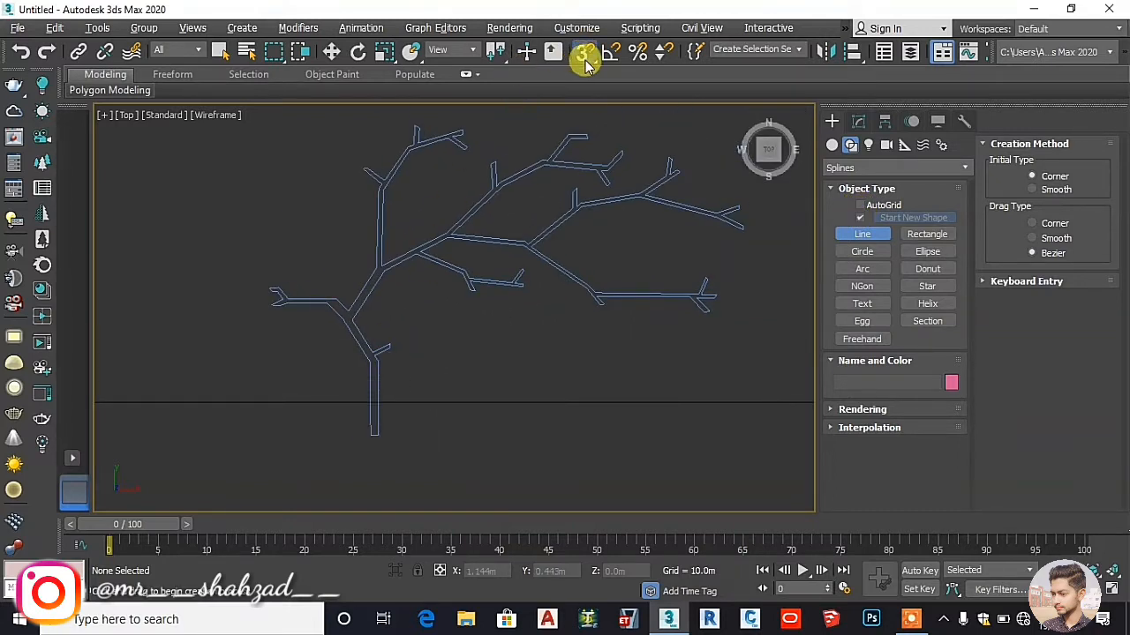
pyautogui.click(377, 435)
pyautogui.click(375, 364)
pyautogui.scroll(5, 377, 362)
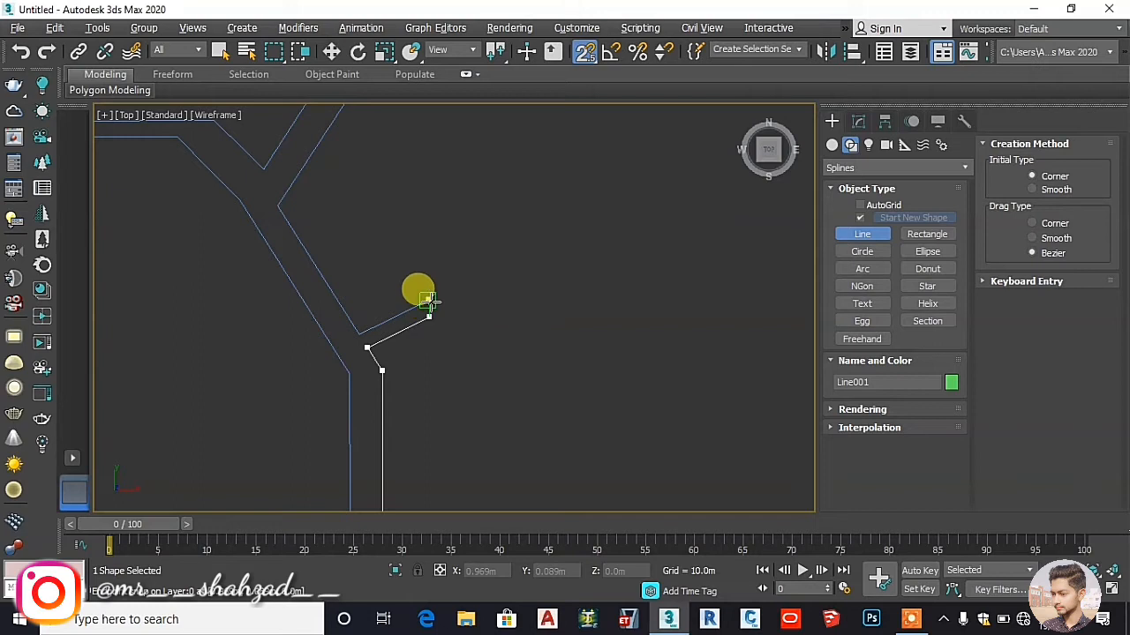
# - Continue the line up the trunk's right edge and along the small middle branch, tracing around its downward twig
pyautogui.click(276, 207)
pyautogui.moveTo(374, 151); pyautogui.dragTo(288, 363, button='middle')
pyautogui.click(320, 221)
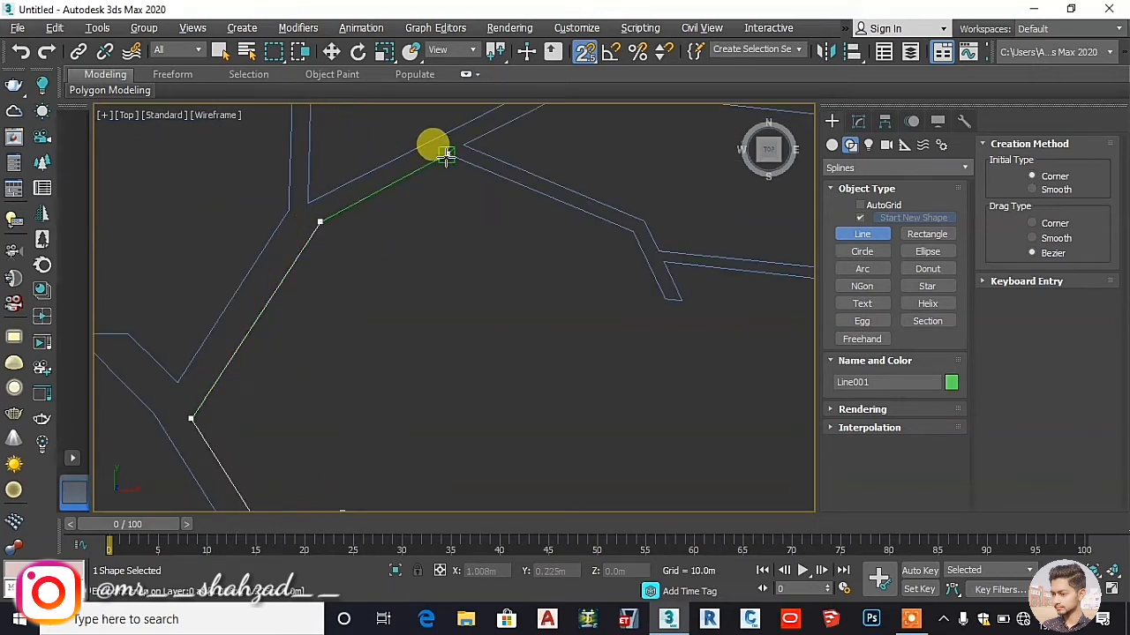
pyautogui.click(632, 232)
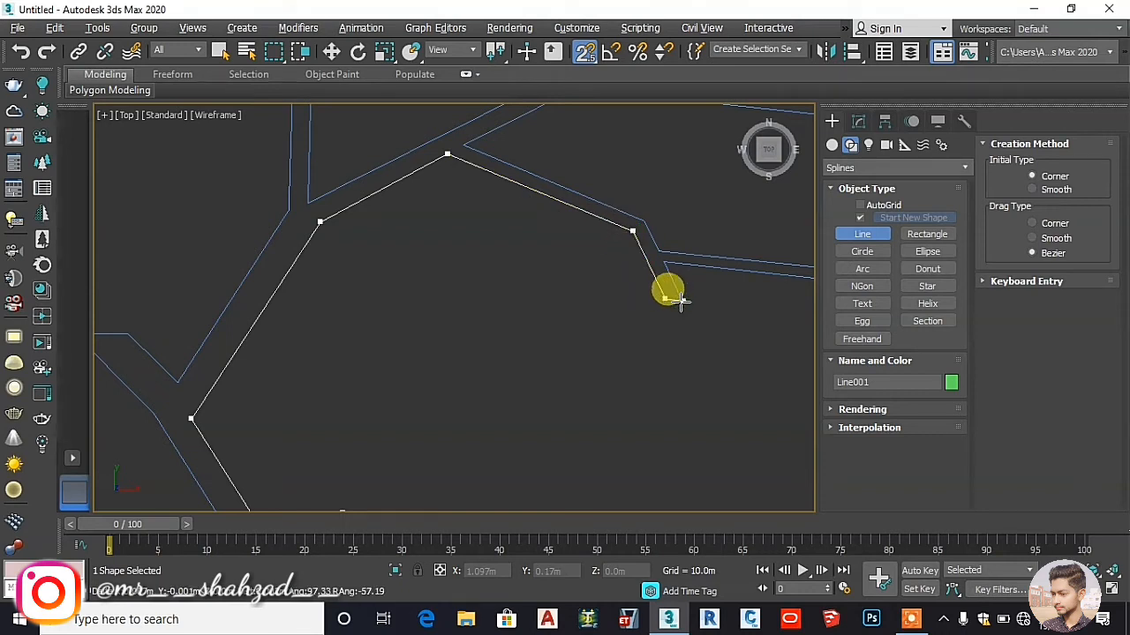
pyautogui.scroll(4, 679, 301)
pyautogui.click(639, 189)
# - Trace the lower edge of the small middle branch to its tip and around its upward twig
pyautogui.moveTo(687, 227); pyautogui.dragTo(328, 300, button='middle')
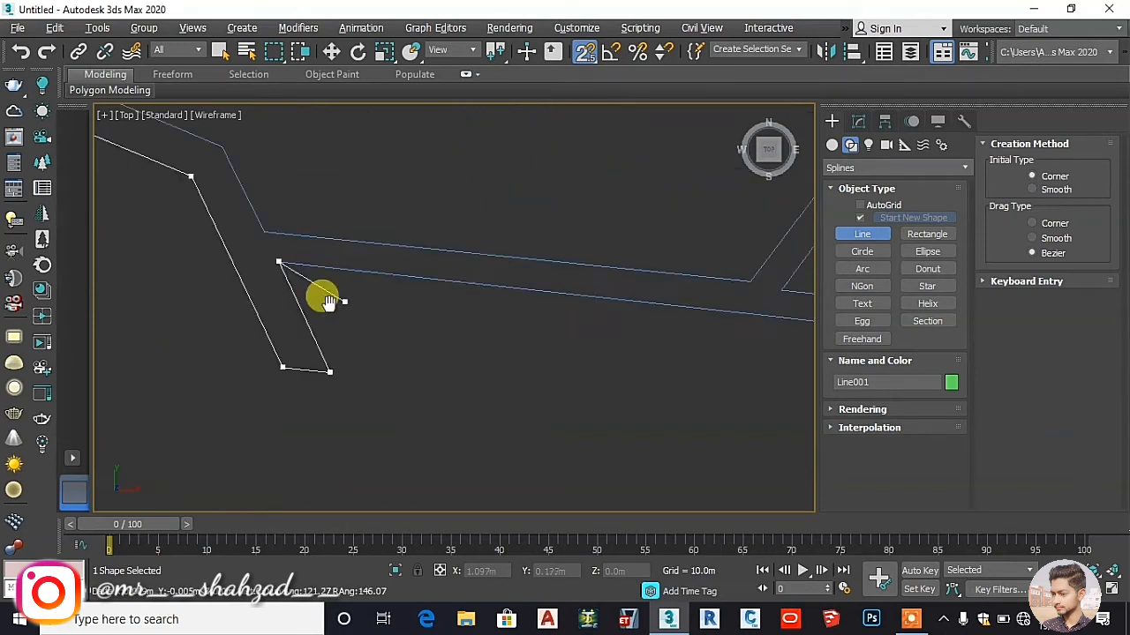
pyautogui.moveTo(652, 322); pyautogui.dragTo(311, 299, button='middle')
pyautogui.click(533, 301)
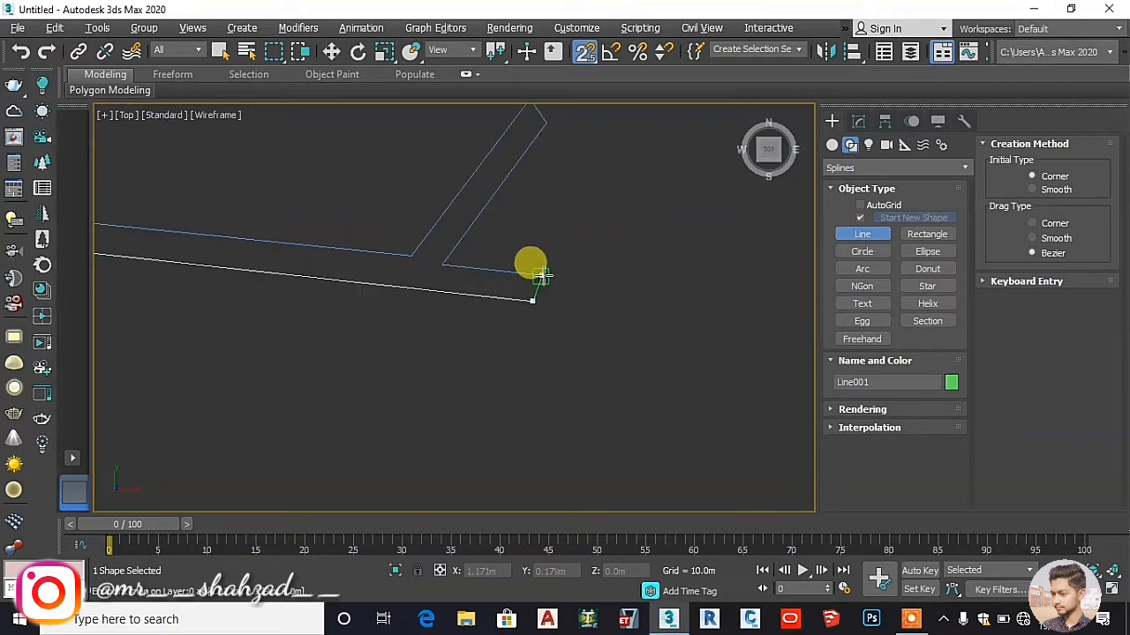
pyautogui.click(443, 263)
pyautogui.moveTo(542, 128); pyautogui.dragTo(562, 163, button='middle')
pyautogui.click(444, 309)
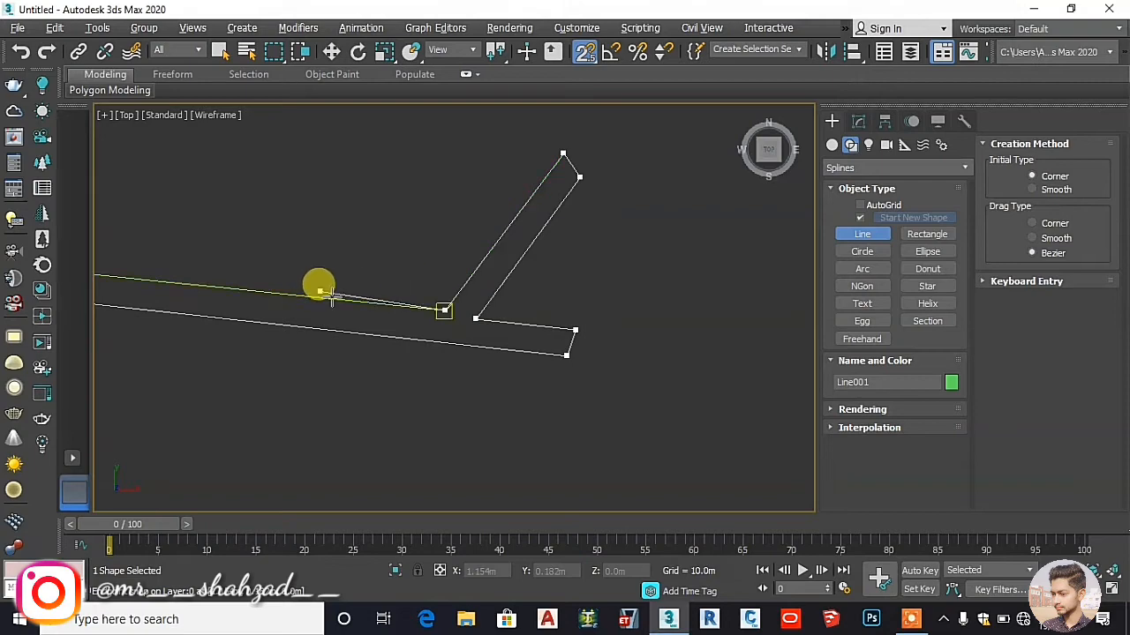
# - Trace back along the upper edge of the small middle branch to its fork on the main branch
pyautogui.press('i')
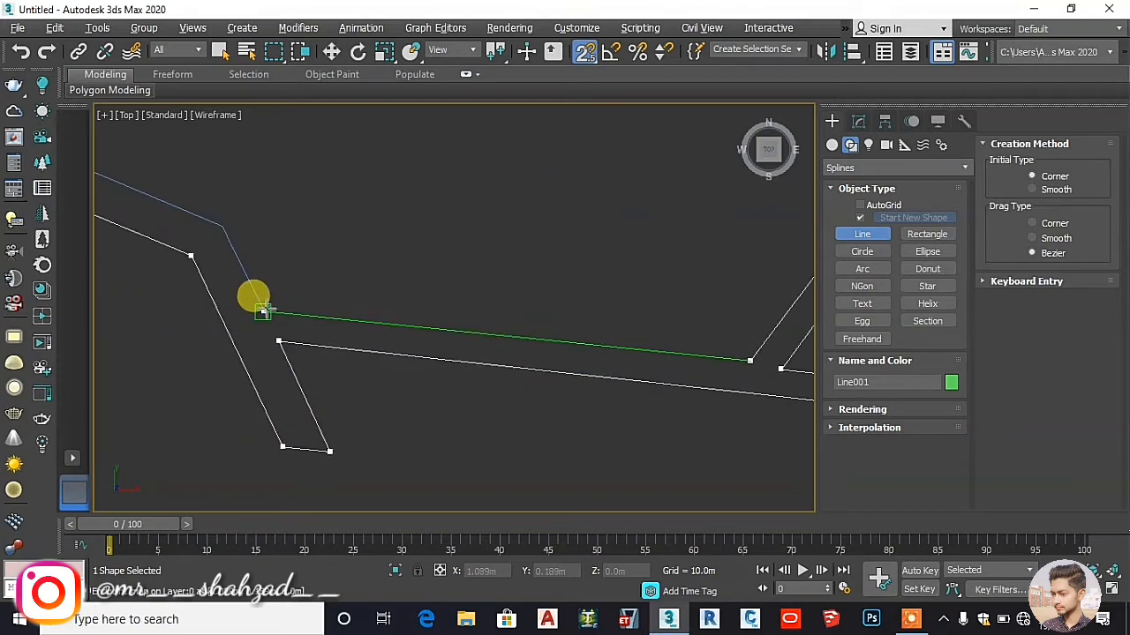
pyautogui.click(263, 312)
pyautogui.click(254, 285)
pyautogui.moveTo(188, 221); pyautogui.dragTo(524, 335, button='middle')
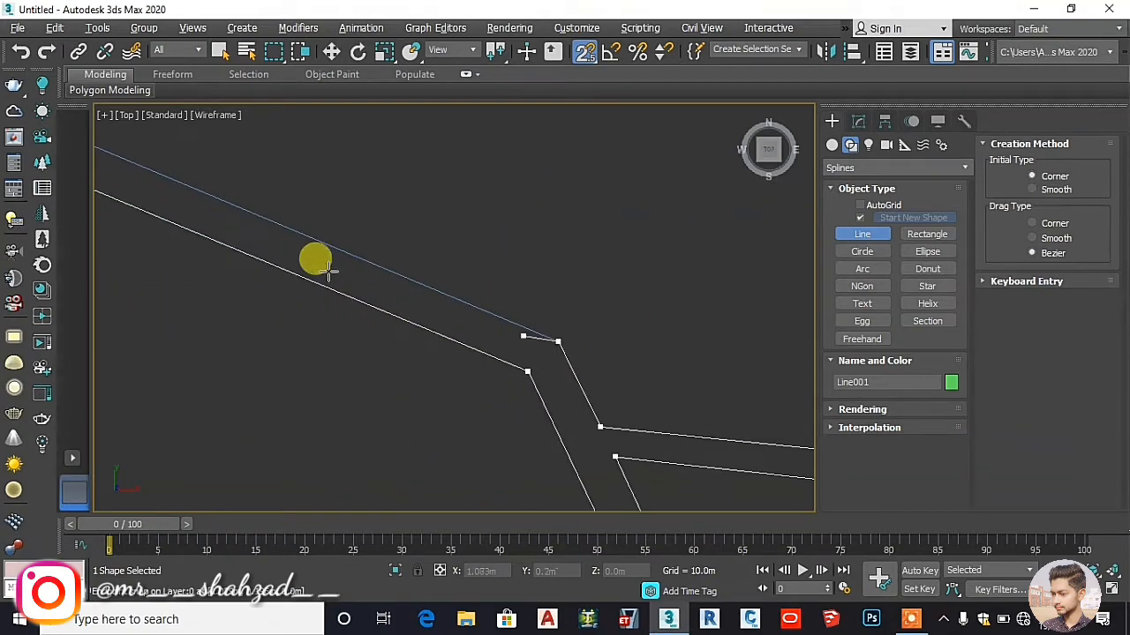
pyautogui.scroll(-4, 323, 277)
pyautogui.scroll(-1, 251, 231)
pyautogui.scroll(4, 249, 232)
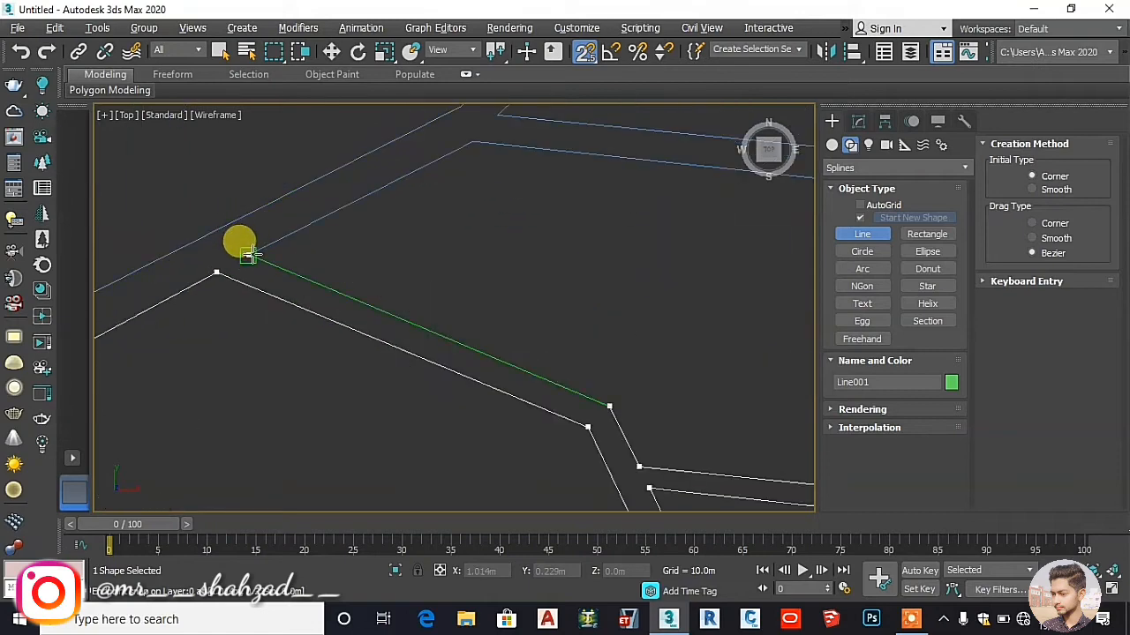
pyautogui.click(249, 255)
# - Continue the line along the main branch's lower edge down to the bend of the long lower shelf branch
pyautogui.click(473, 142)
pyautogui.moveTo(567, 257); pyautogui.dragTo(194, 260, button='middle')
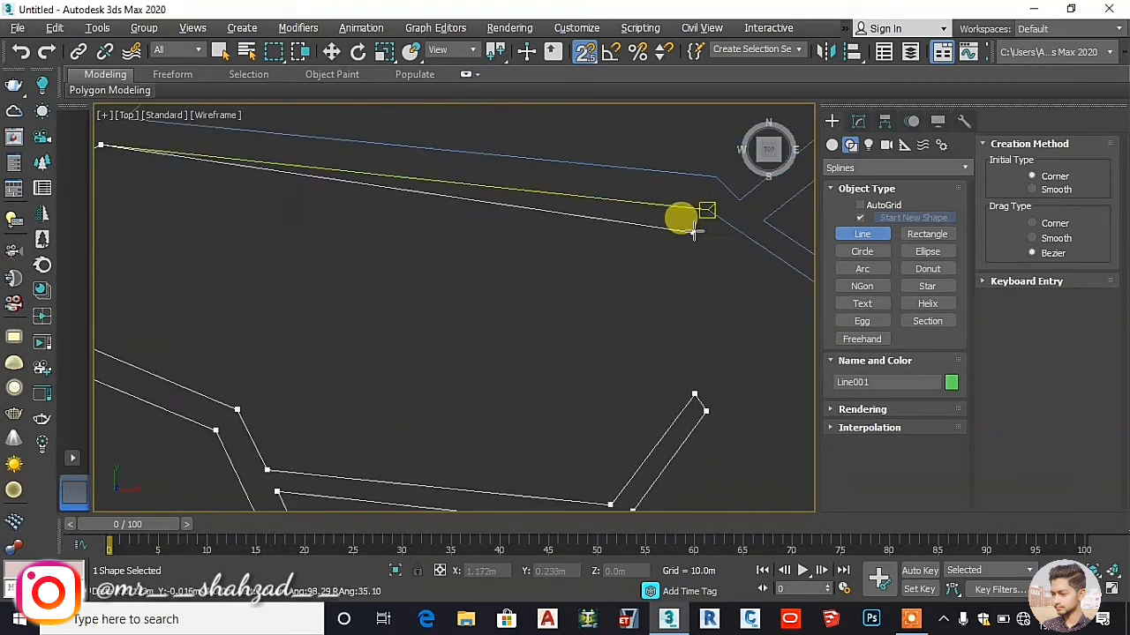
pyautogui.click(706, 209)
pyautogui.moveTo(740, 296); pyautogui.dragTo(303, 221, button='middle')
pyautogui.moveTo(548, 298); pyautogui.dragTo(222, 221, button='middle')
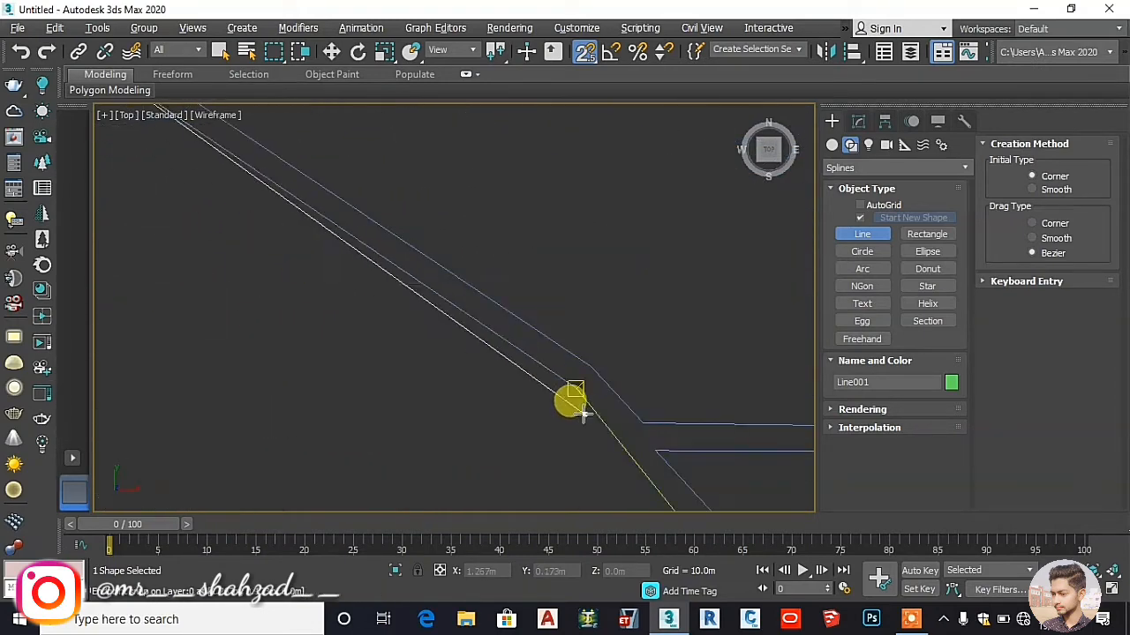
pyautogui.click(564, 379)
# - Trace the long lower shelf branch around its downward twig, lower edge and tip twigs, back along its upper edge to the bend
pyautogui.scroll(-4, 610, 432)
pyautogui.moveTo(610, 431); pyautogui.dragTo(505, 307, button='middle')
pyautogui.scroll(2, 580, 382)
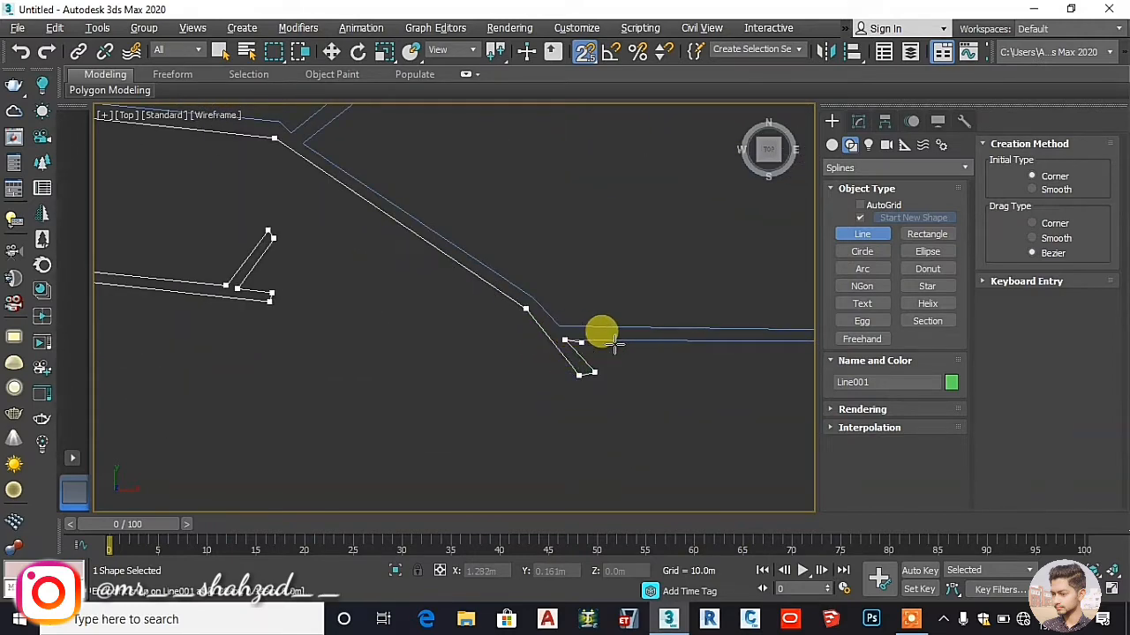
pyautogui.moveTo(615, 344); pyautogui.dragTo(375, 304, button='middle')
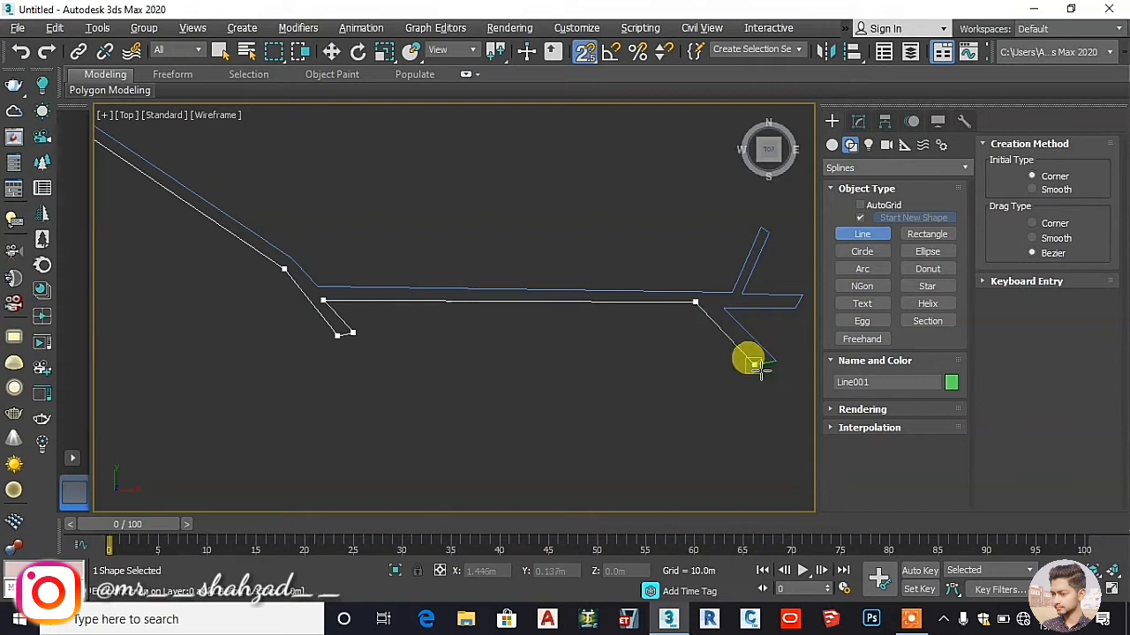
pyautogui.click(724, 309)
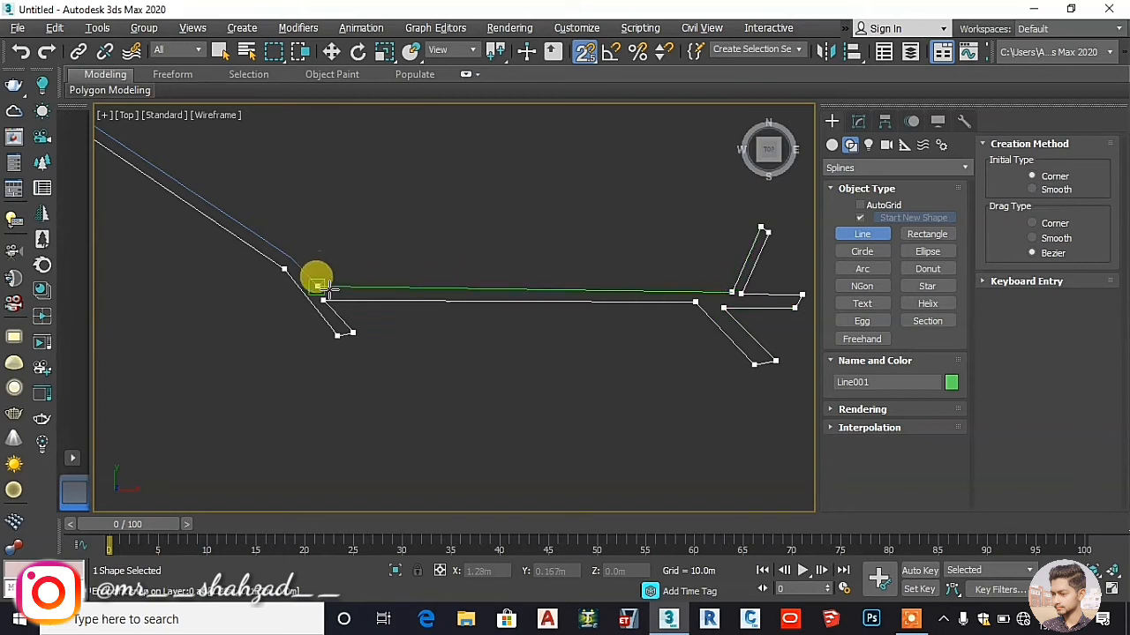
# - Continue the line around the remaining outline to the starting corner at the trunk's base and close the spline
pyautogui.moveTo(330, 257); pyautogui.dragTo(575, 361, button='middle')
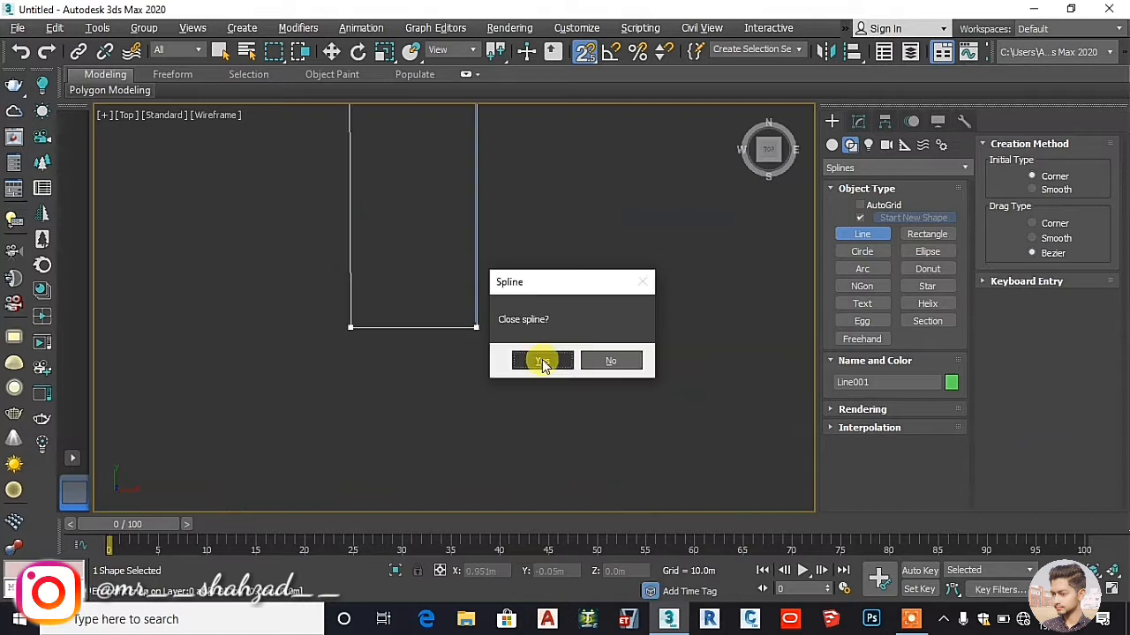
pyautogui.click(539, 361)
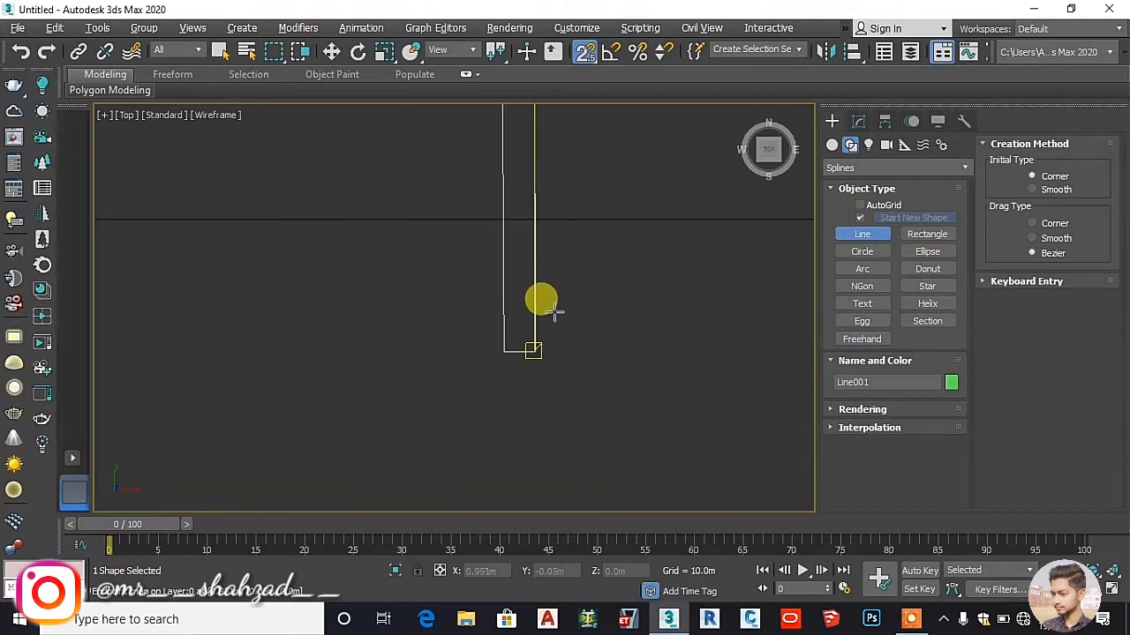
pyautogui.rightClick(540, 297)
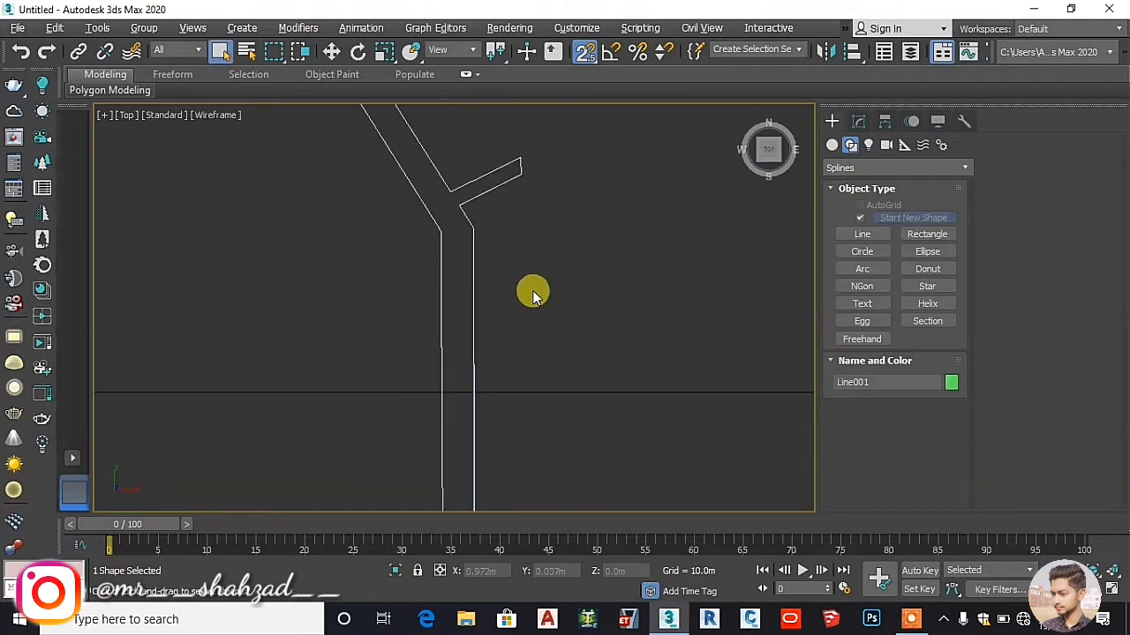
pyautogui.scroll(-5, 536, 302)
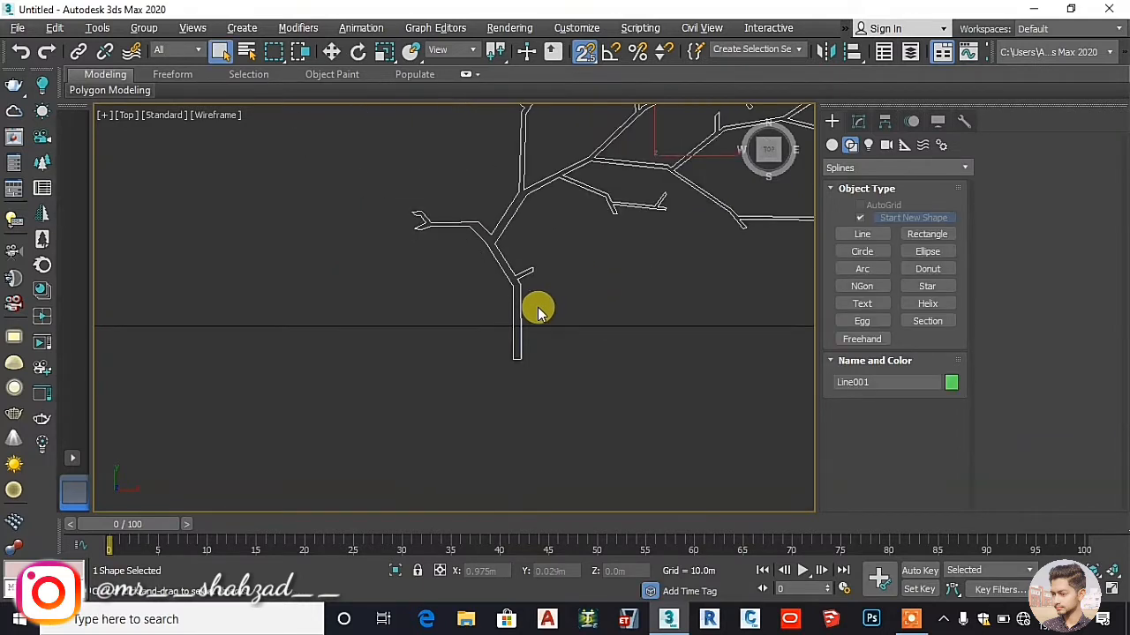
pyautogui.moveTo(544, 296); pyautogui.dragTo(368, 378, button='middle')
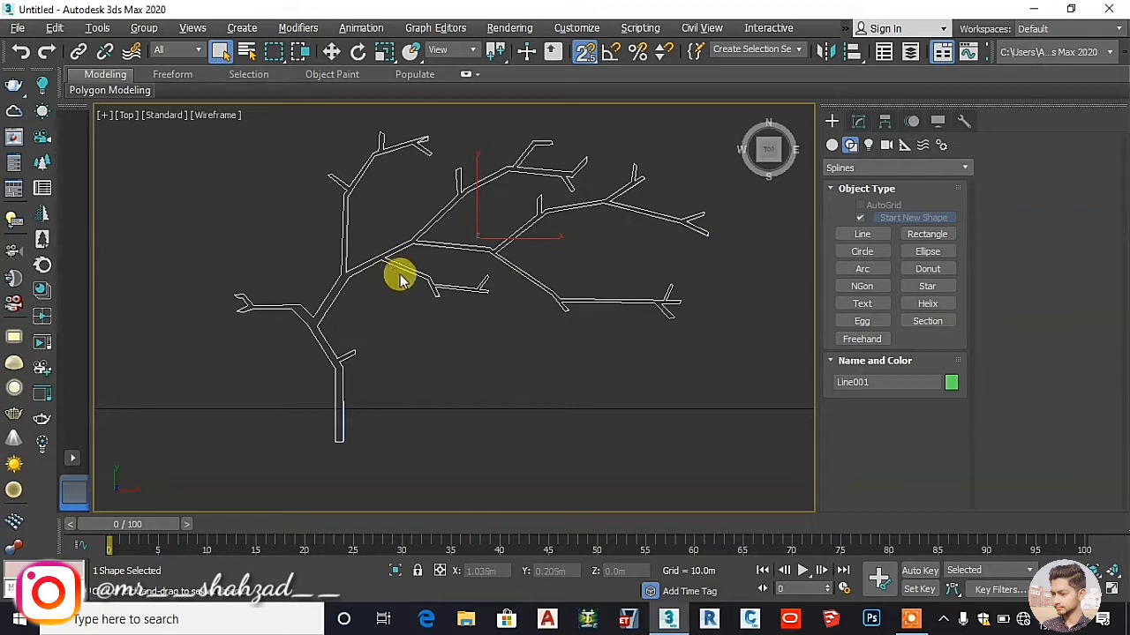
pyautogui.moveTo(400, 280); pyautogui.dragTo(389, 291, button='middle')
pyautogui.moveTo(474, 226); pyautogui.dragTo(472, 237, button='middle')
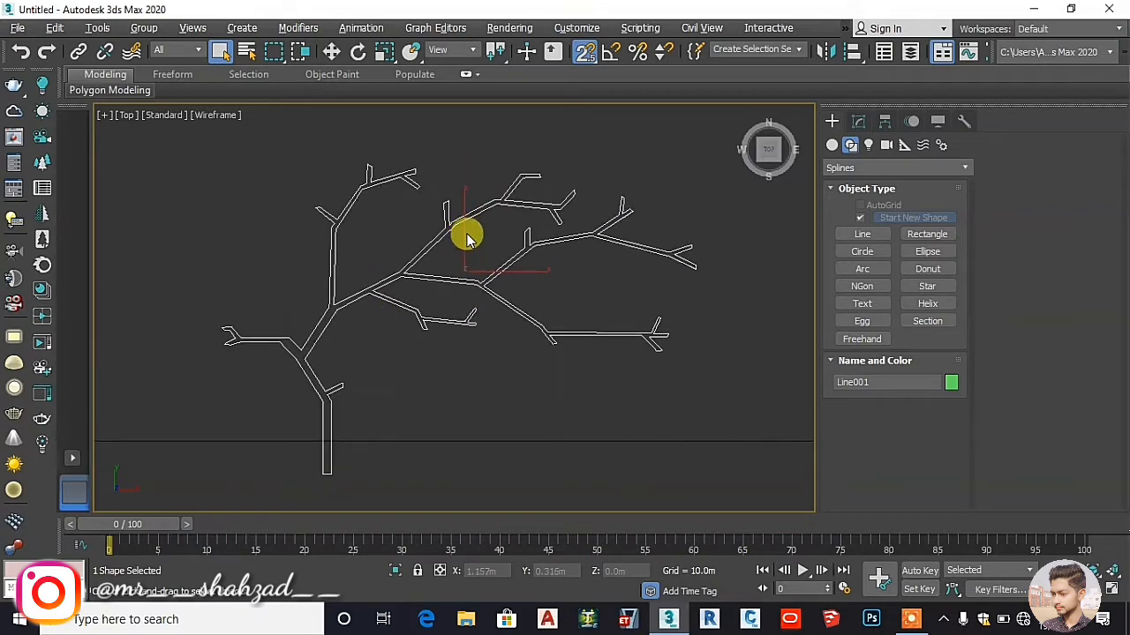
# - Apply an Extrude modifier to the closed tree outline
pyautogui.click(469, 237)
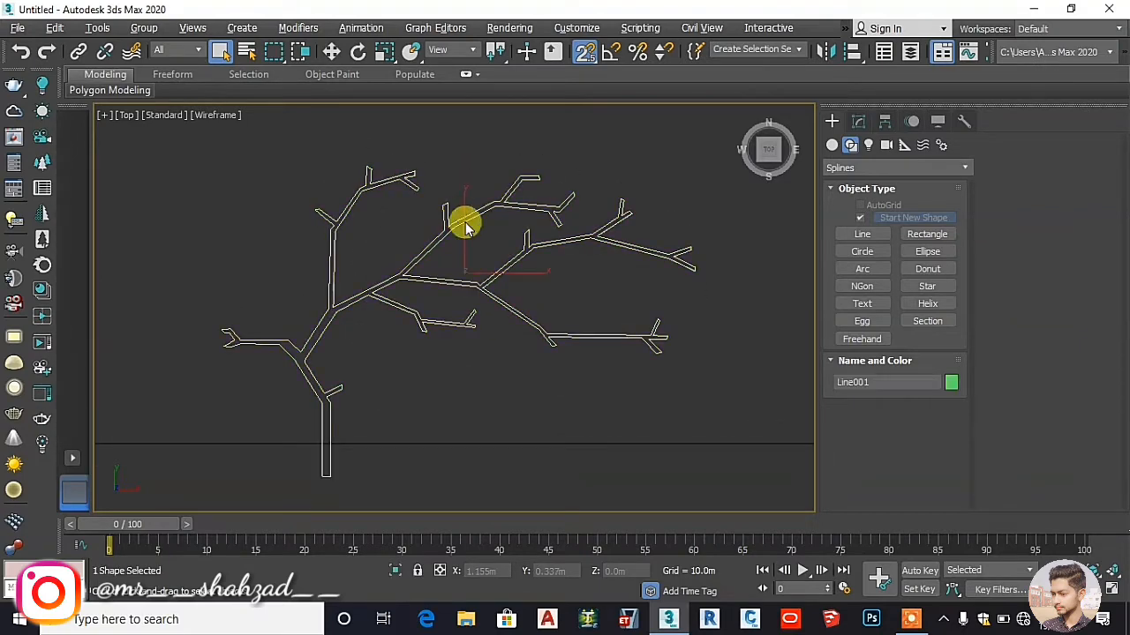
pyautogui.rightClick(465, 227)
pyautogui.moveTo(517, 388)
pyautogui.click(624, 395)
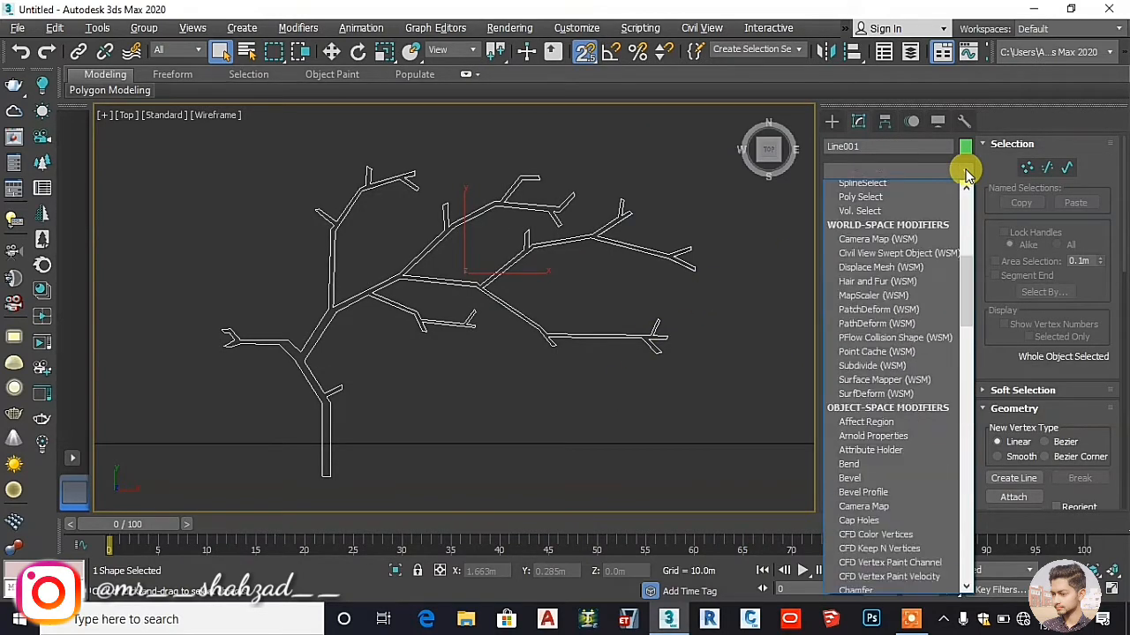
pyautogui.scroll(-10, 832, 270)
pyautogui.click(830, 254)
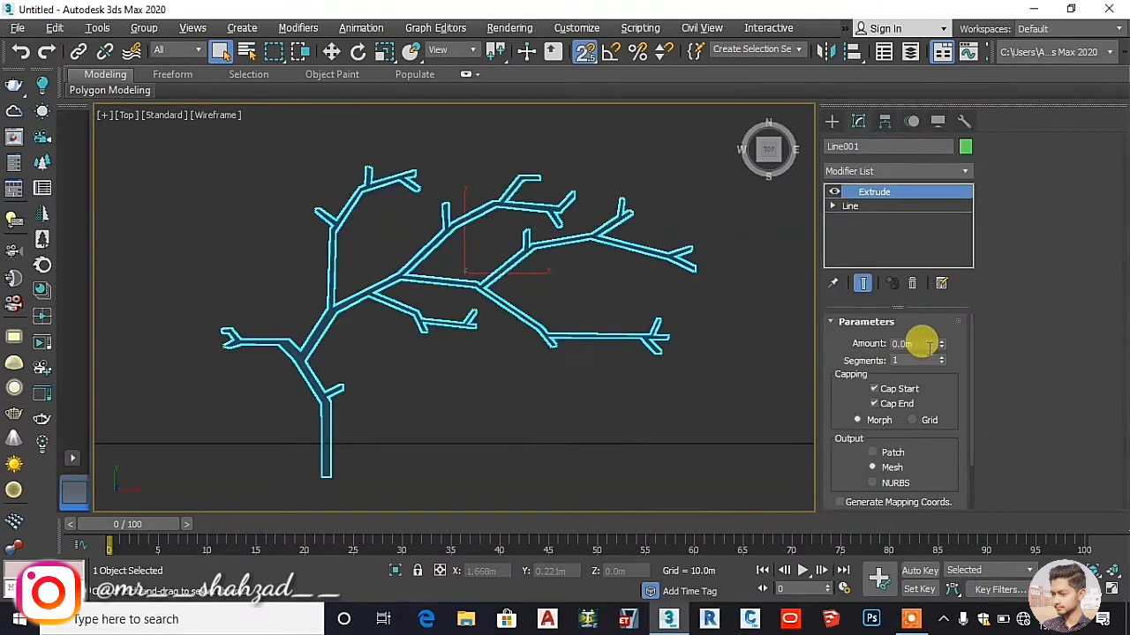
# - Set the tree's extrusion amount to 0.2 feet (0.061 m) and deselect the tree
pyautogui.moveTo(927, 345); pyautogui.dragTo(828, 351)
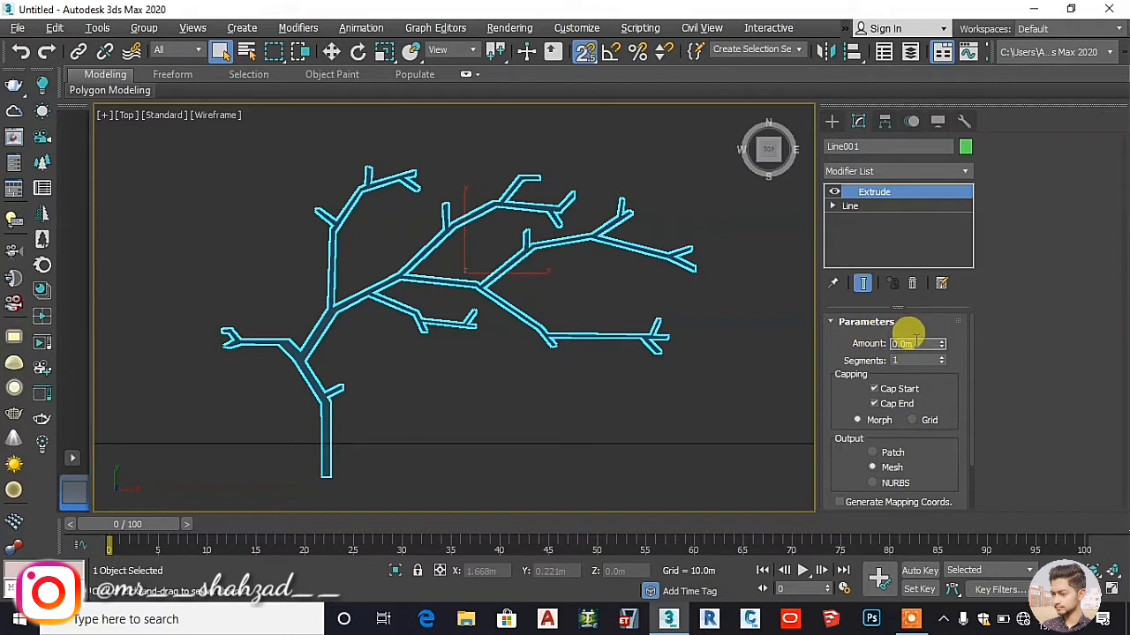
pyautogui.write('2')
pyautogui.press('Return')
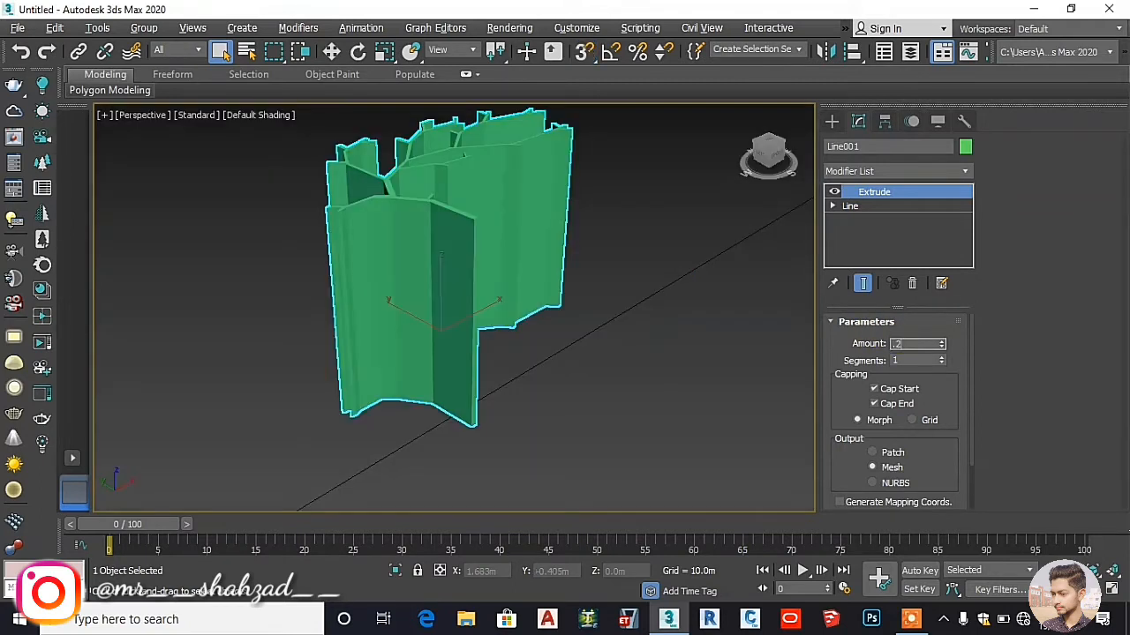
pyautogui.write('.25')
pyautogui.press('Return')
pyautogui.click(561, 349)
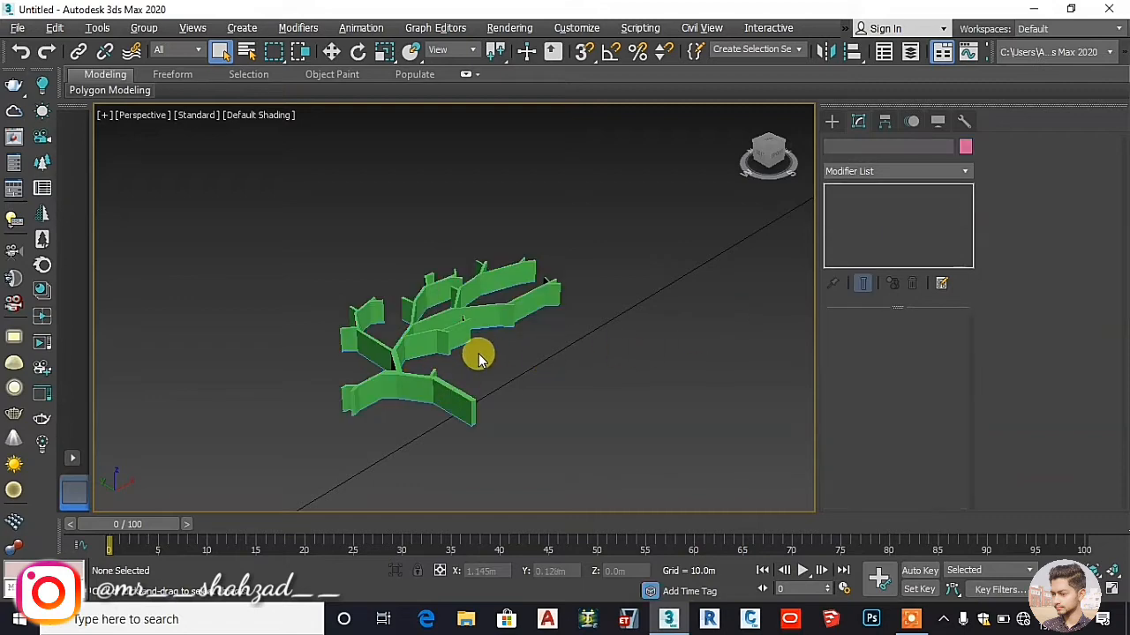
pyautogui.click(457, 325)
pyautogui.keyDown('alt'); pyautogui.moveTo(454, 320); pyautogui.dragTo(324, 267, button='middle'); pyautogui.keyUp('alt')
pyautogui.scroll(-5, 477, 324)
pyautogui.click(504, 368)
pyautogui.scroll(4, 480, 342)
pyautogui.press('w')
pyautogui.keyDown('alt'); pyautogui.moveTo(465, 260); pyautogui.dragTo(438, 300, button='middle'); pyautogui.keyUp('alt')
# - Rotate the extruded tree to stand upright using angle snap, and switch angle snap off when done
pyautogui.click(359, 52)
pyautogui.click(610, 51)
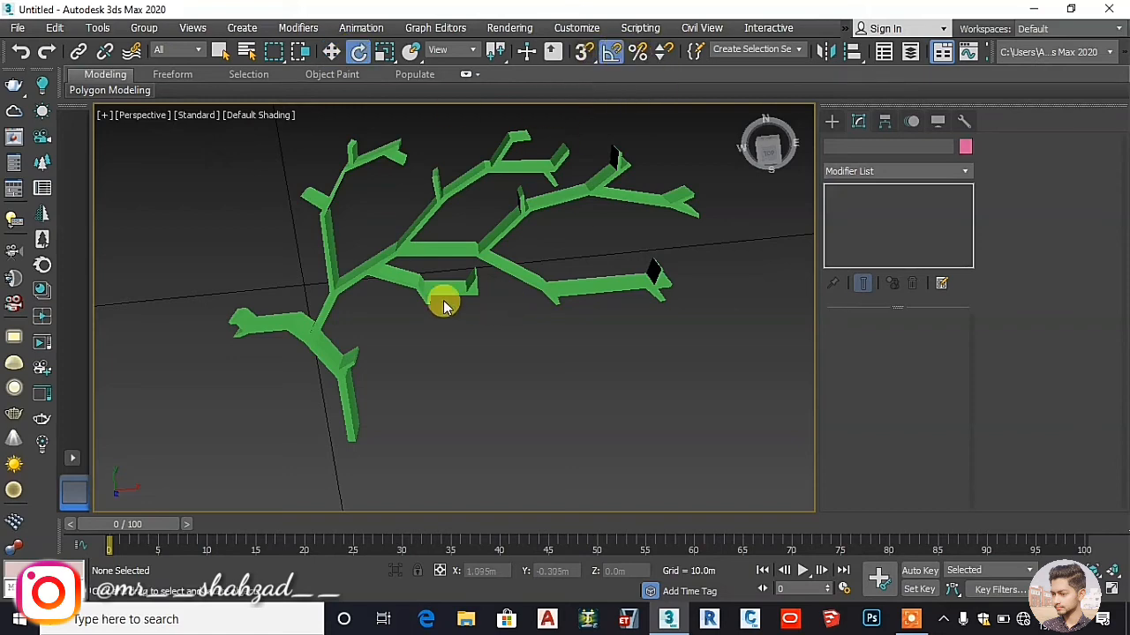
pyautogui.click(434, 222)
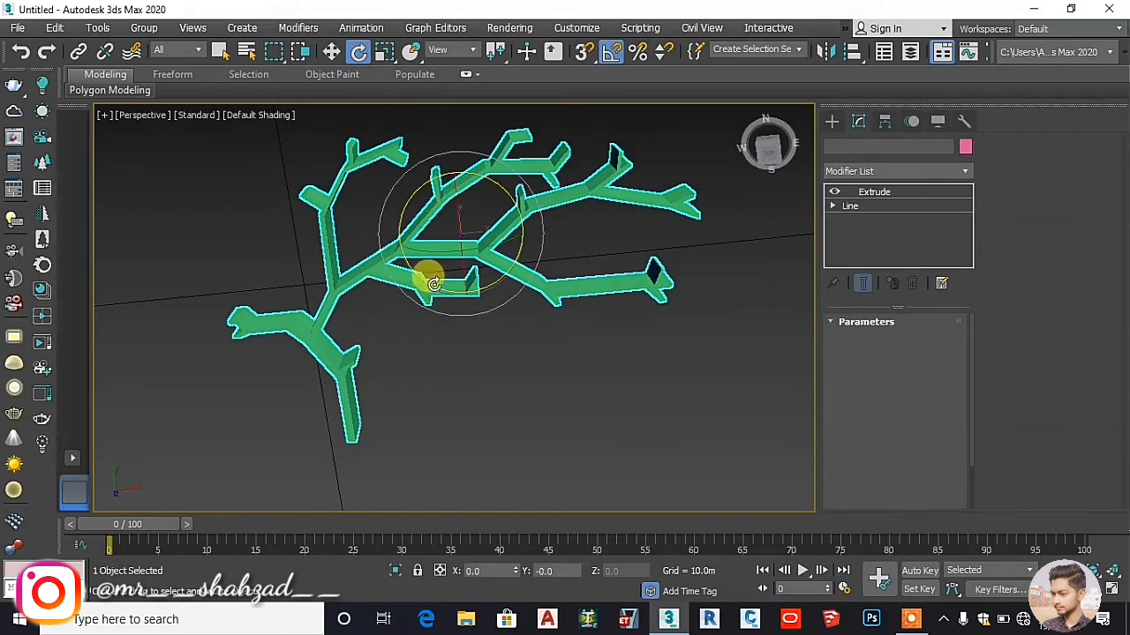
pyautogui.moveTo(465, 248)
pyautogui.keyDown('alt'); pyautogui.mouseDown(button='middle')
pyautogui.moveTo(497, 171)
pyautogui.moveTo(460, 230)
pyautogui.mouseUp(button='middle'); pyautogui.keyUp('alt')
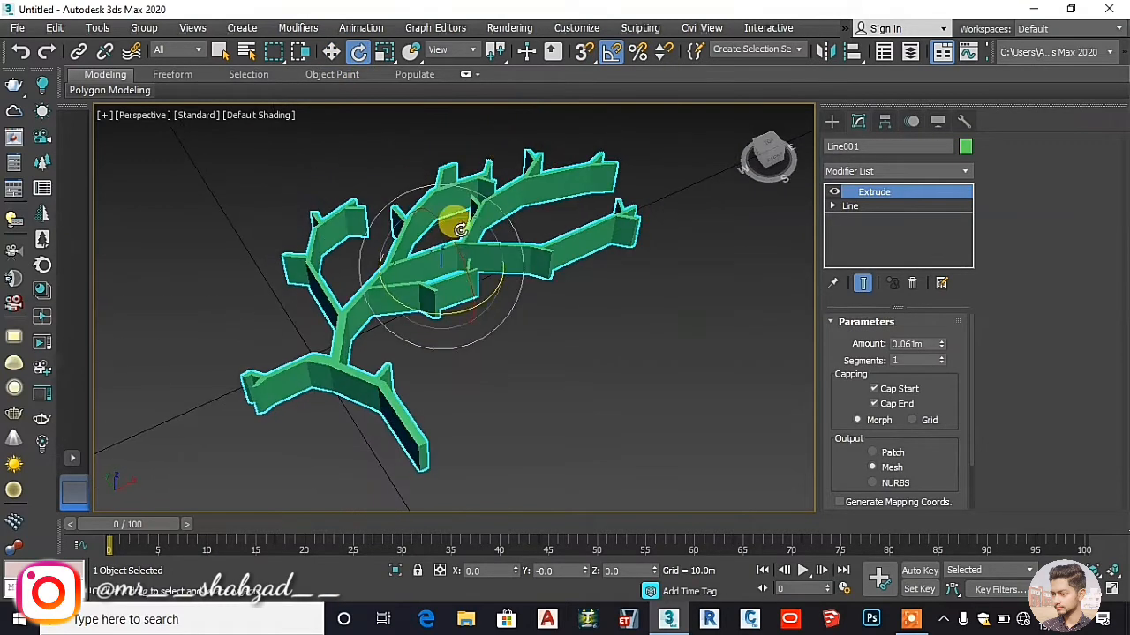
pyautogui.moveTo(452, 233); pyautogui.dragTo(472, 282)
pyautogui.click(499, 371)
pyautogui.click(333, 51)
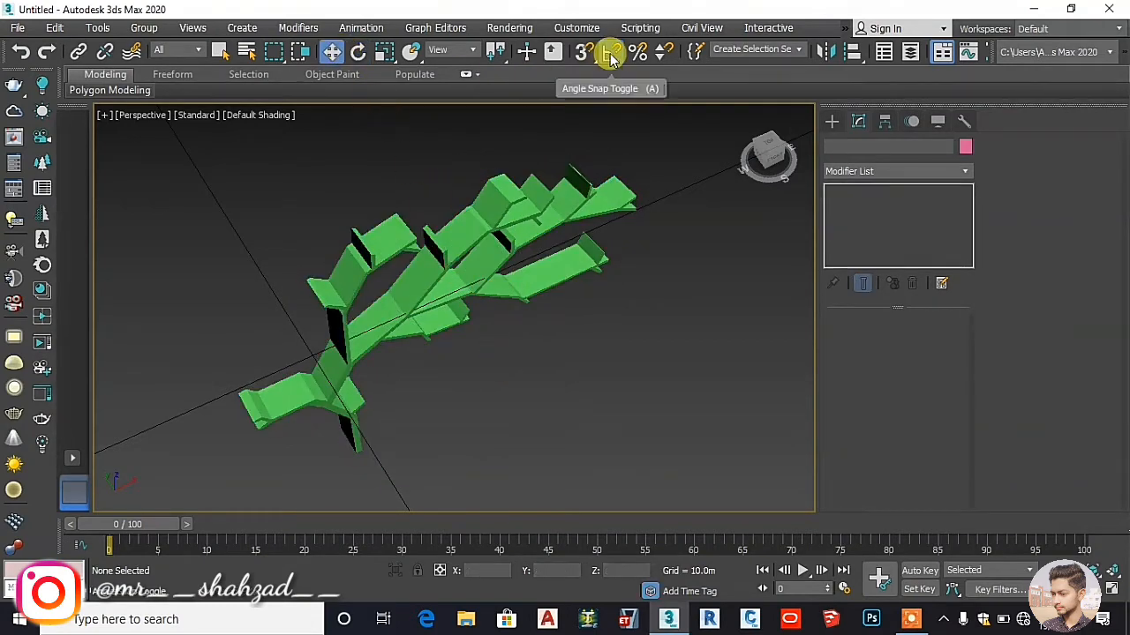
pyautogui.click(609, 50)
# - Raise the upright tree along the Z axis above the ground grid
pyautogui.moveTo(481, 282); pyautogui.dragTo(494, 243, button='middle')
pyautogui.keyDown('alt'); pyautogui.moveTo(494, 298); pyautogui.dragTo(474, 226, button='middle'); pyautogui.keyUp('alt')
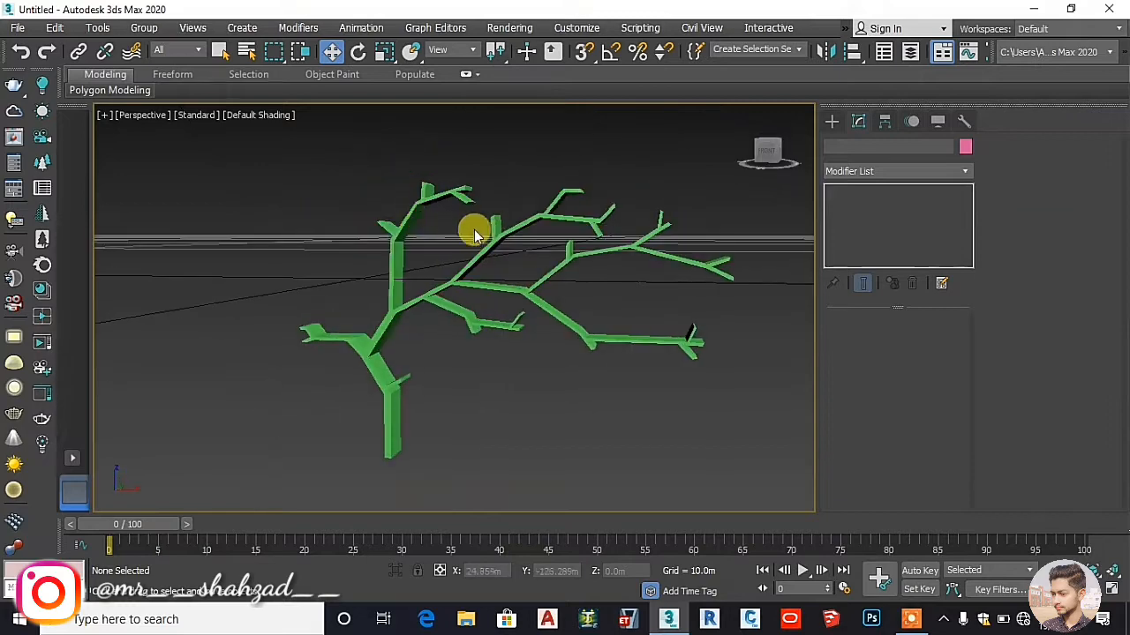
pyautogui.click(486, 227)
pyautogui.moveTo(505, 148); pyautogui.dragTo(504, 110)
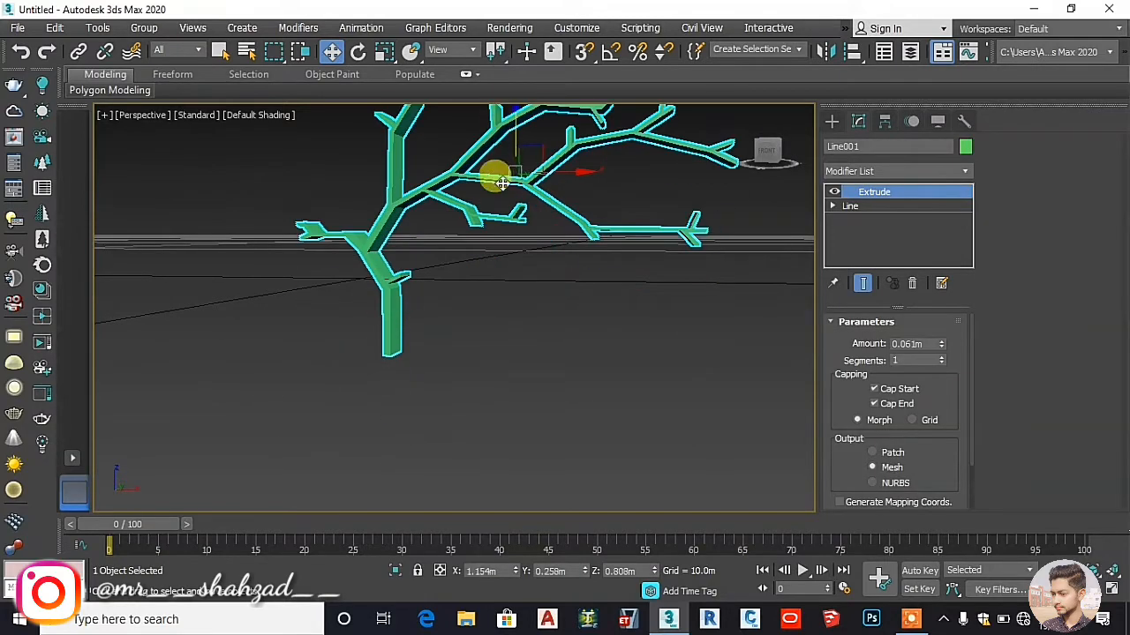
pyautogui.moveTo(519, 280); pyautogui.dragTo(536, 424, button='middle')
pyautogui.moveTo(529, 254); pyautogui.dragTo(527, 155)
pyautogui.click(523, 359)
pyautogui.keyDown('alt'); pyautogui.moveTo(524, 360); pyautogui.dragTo(539, 298, button='middle'); pyautogui.keyUp('alt')
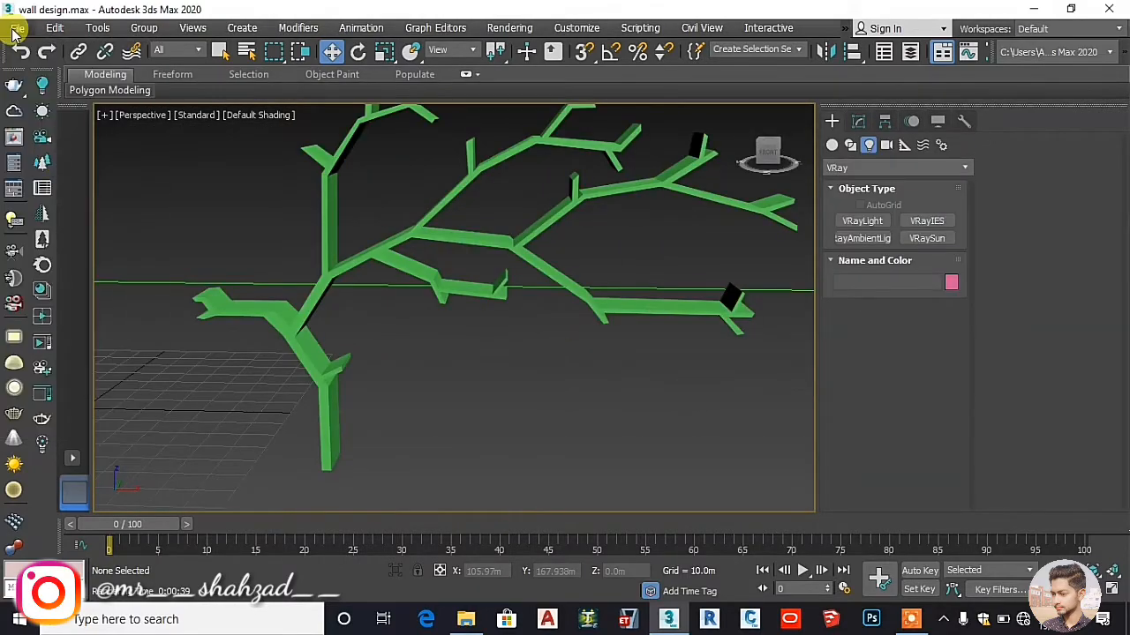
# - Merge the sofa group from the sofa-4-seater scene file, accepting the missing DLL, and dismiss the Scene Converter
pyautogui.click(15, 33)
pyautogui.click(195, 270)
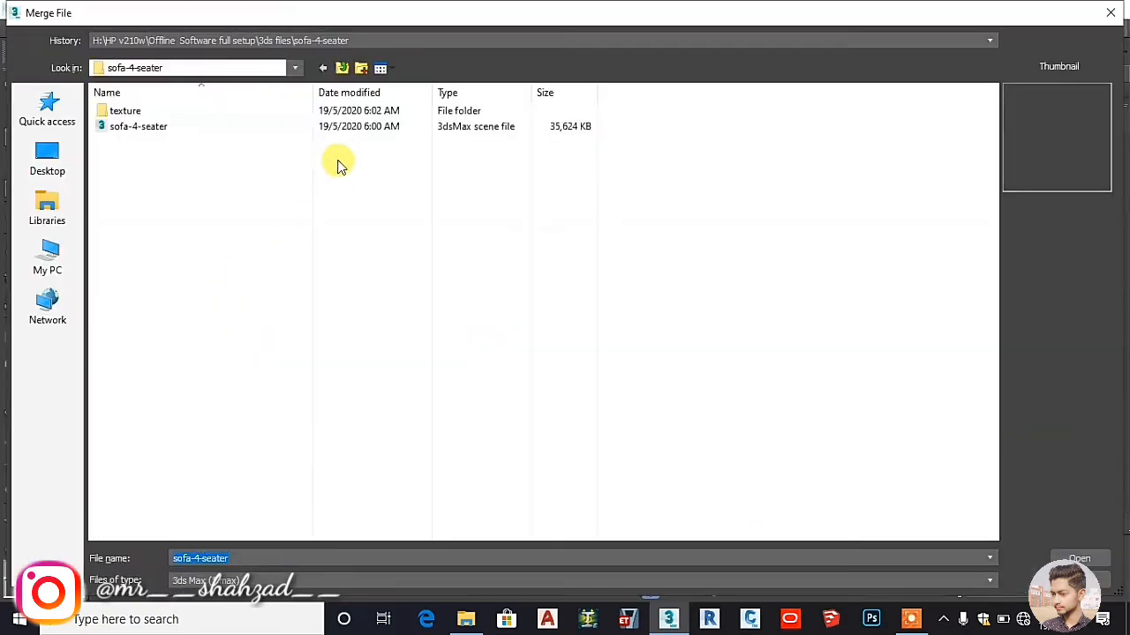
pyautogui.click(332, 129)
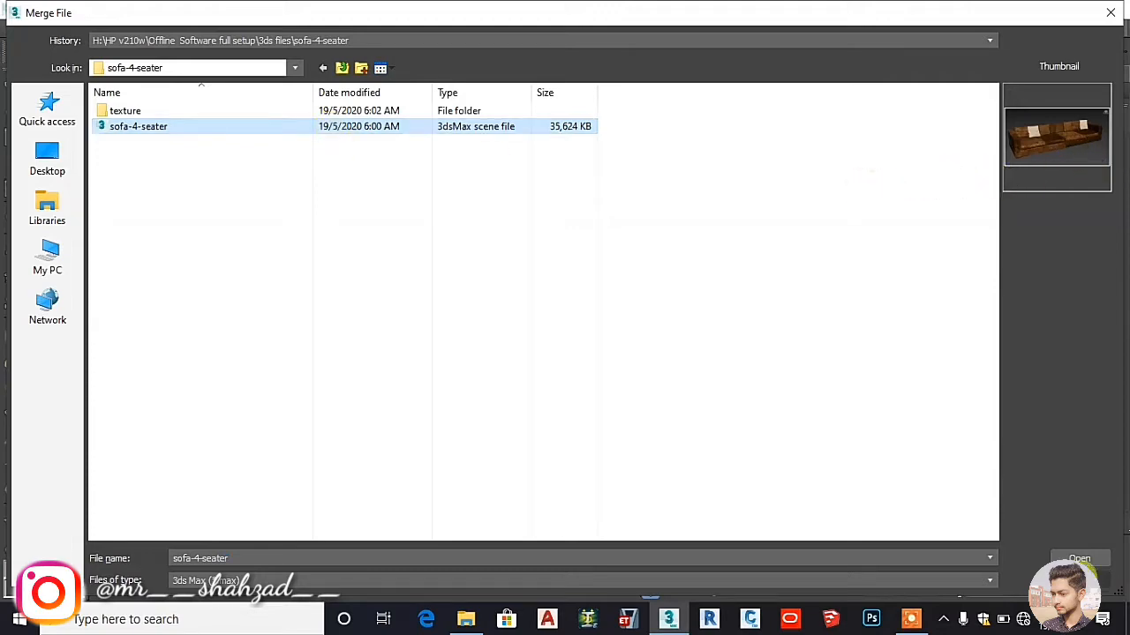
pyautogui.click(1080, 559)
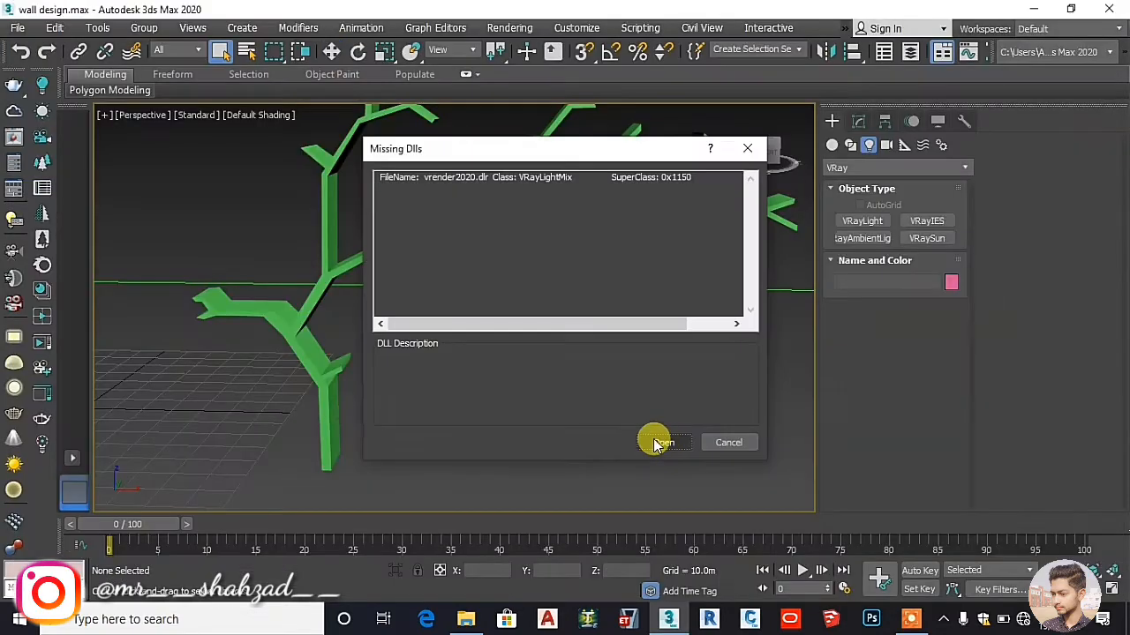
pyautogui.click(658, 442)
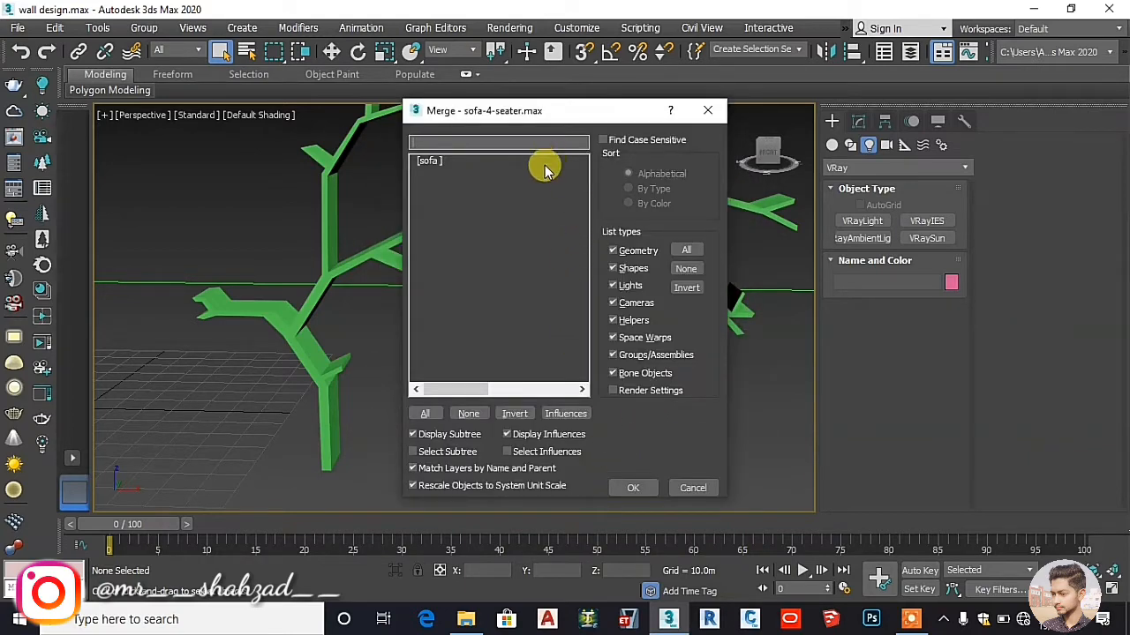
pyautogui.click(544, 165)
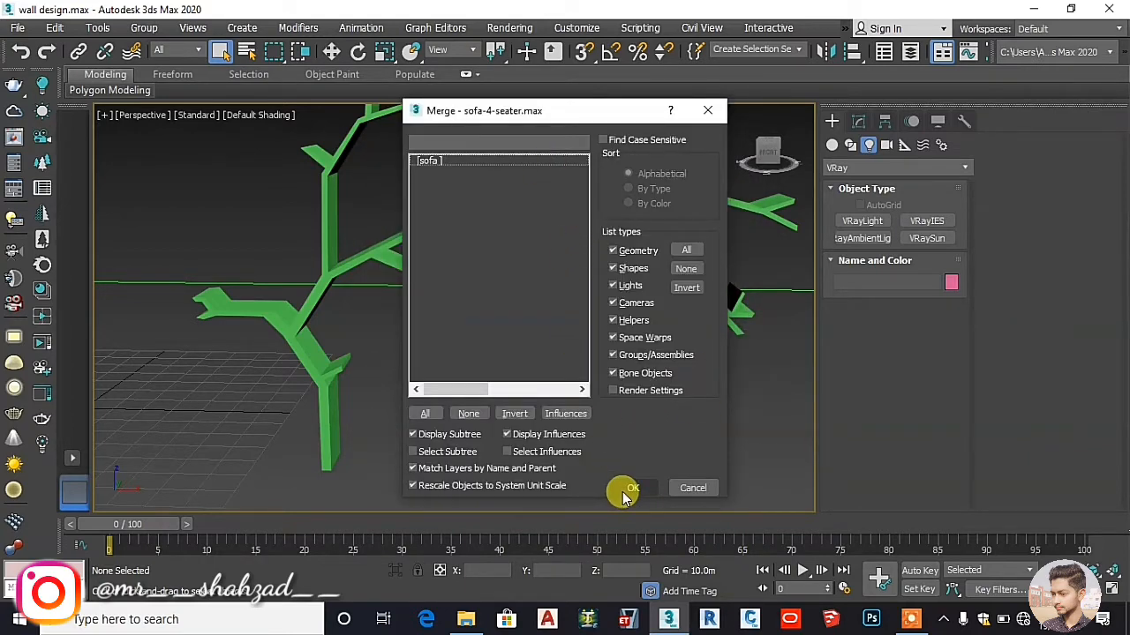
pyautogui.click(627, 488)
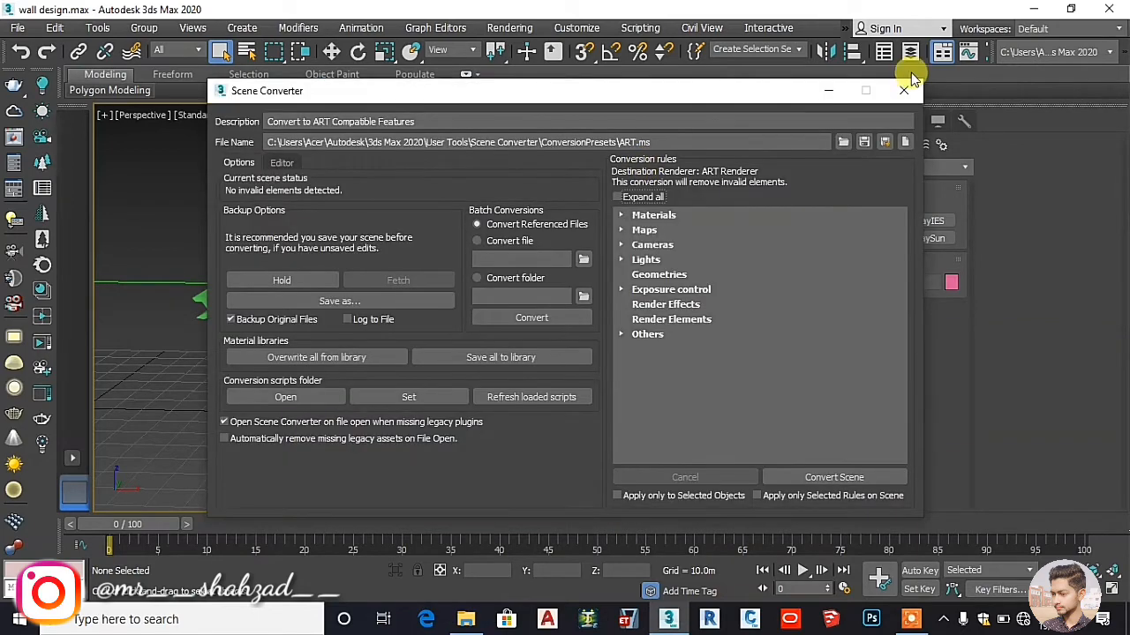
pyautogui.click(904, 90)
# - Look around the scene for the merged sofa near the grid origin
pyautogui.moveTo(548, 329); pyautogui.dragTo(613, 285, button='middle')
pyautogui.scroll(-5, 577, 300)
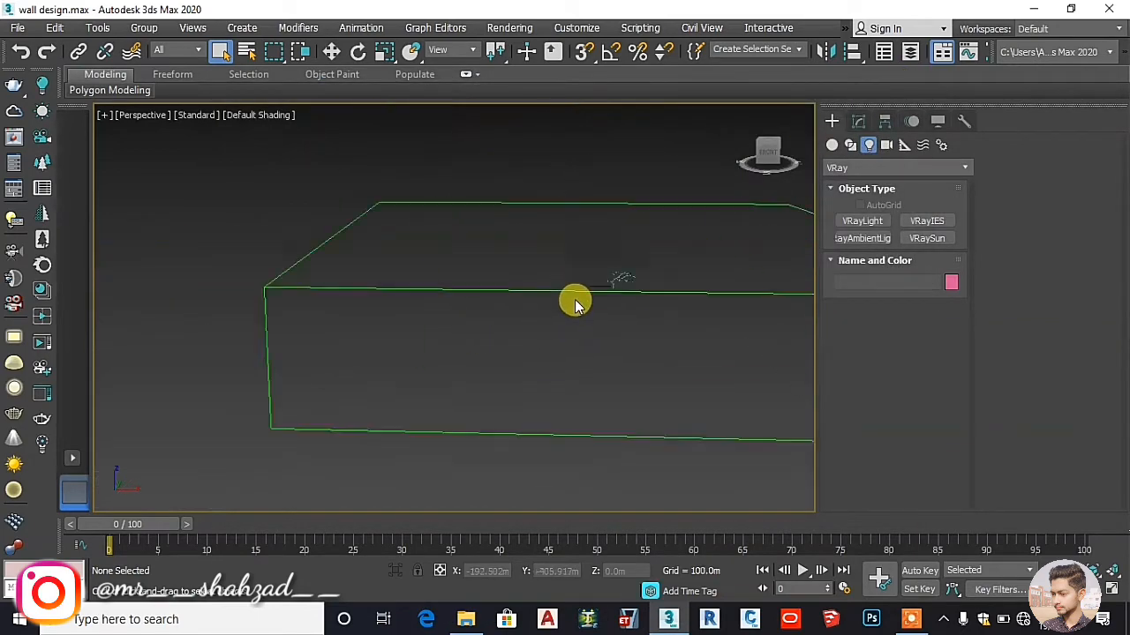
pyautogui.scroll(8, 596, 303)
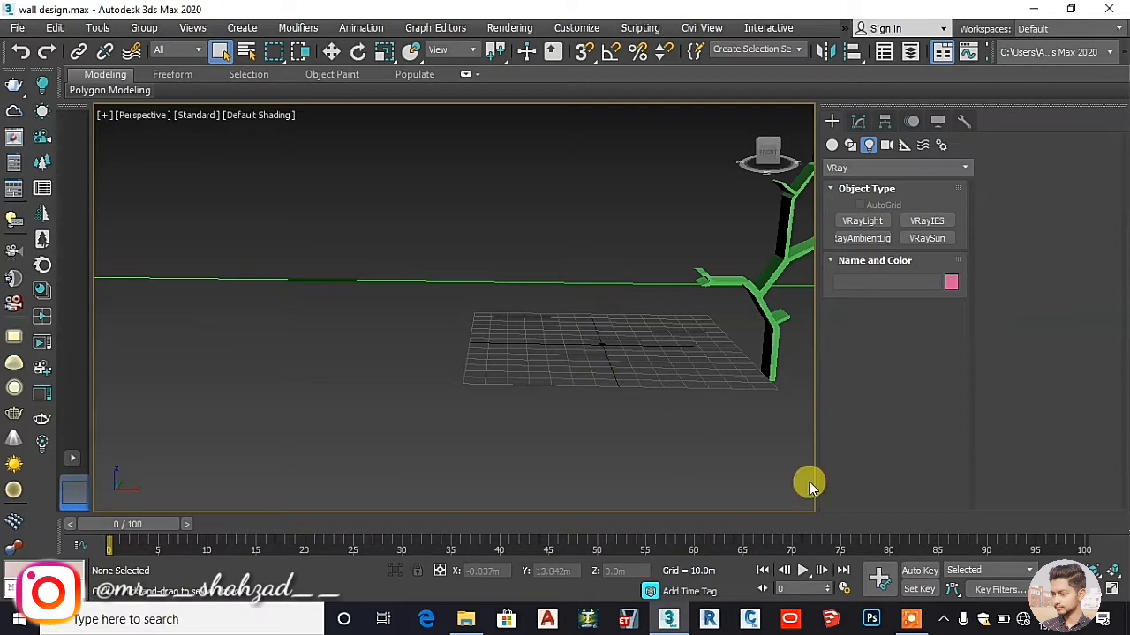
pyautogui.click(1053, 565)
pyautogui.moveTo(618, 340); pyautogui.dragTo(615, 292)
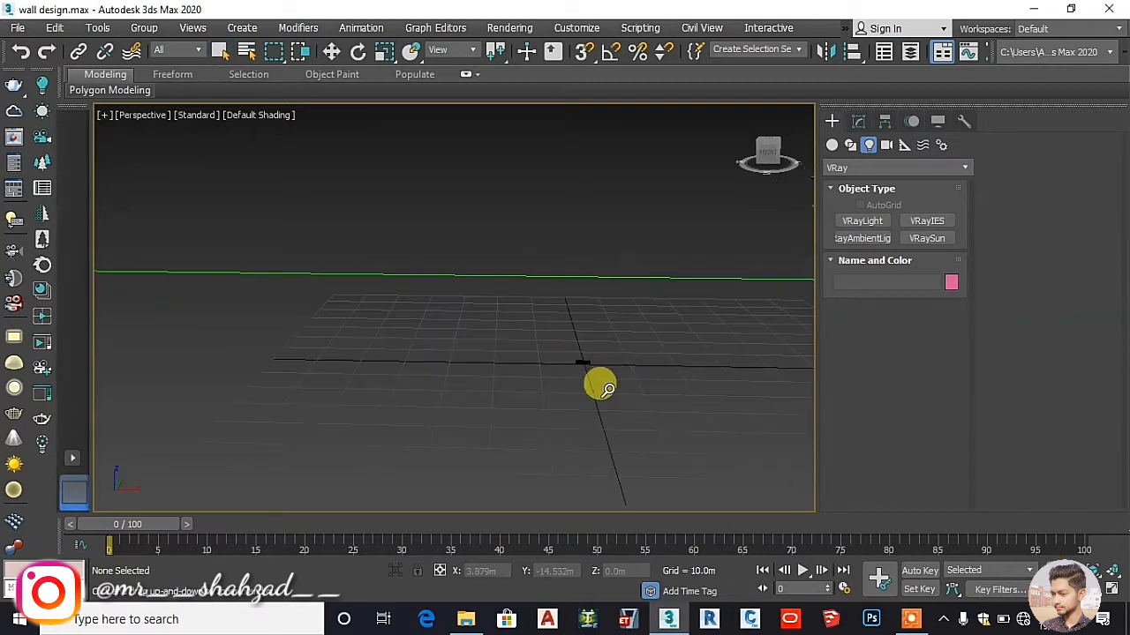
pyautogui.moveTo(600, 384); pyautogui.dragTo(352, 399)
# - Scale the tree down uniformly to bring it closer to the merged sofa's size
pyautogui.click(535, 297)
pyautogui.click(384, 51)
pyautogui.scroll(5, 555, 292)
pyautogui.moveTo(467, 381); pyautogui.dragTo(308, 423)
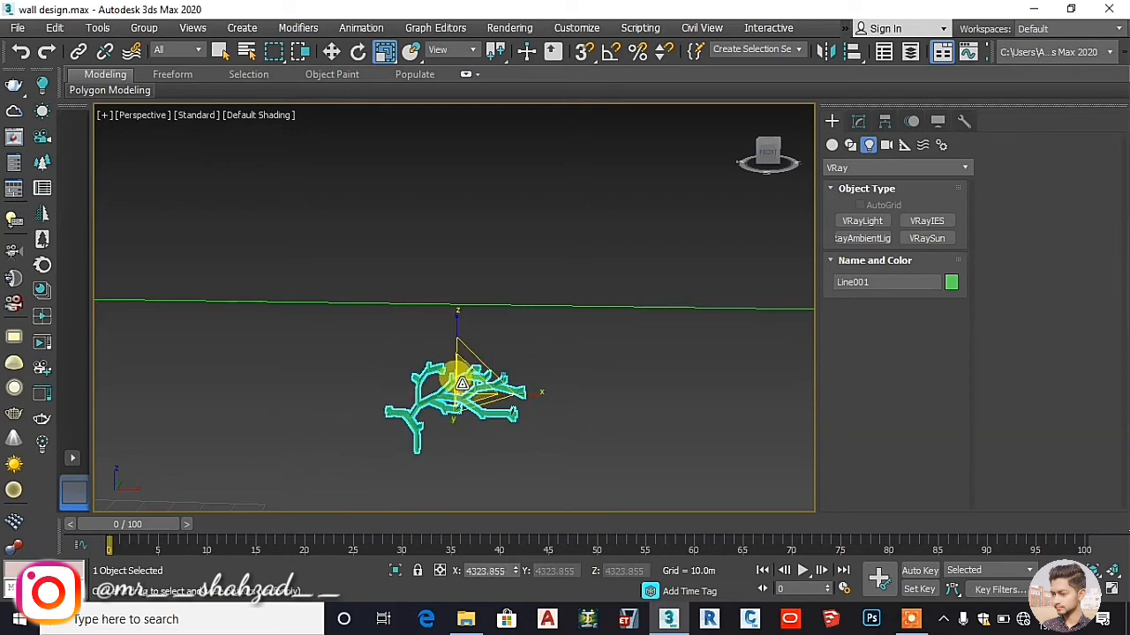
pyautogui.moveTo(458, 383); pyautogui.dragTo(379, 399)
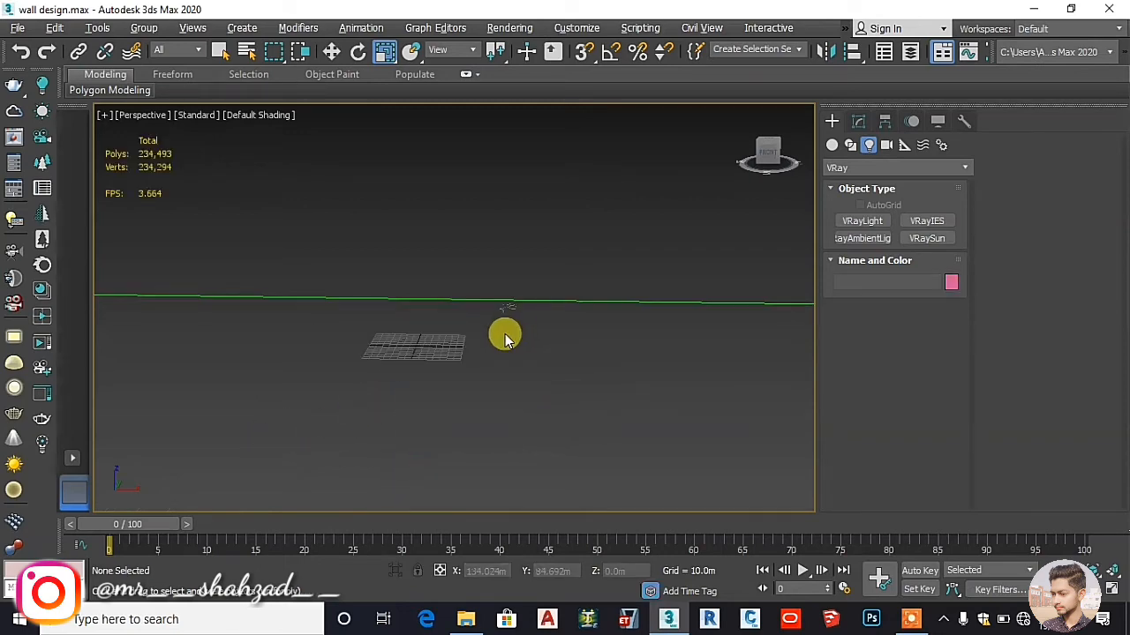
# - In the Front view, move the tree to the sofa at the grid origin and scale it uniformly until its base meets the ground line
pyautogui.hotkey('alt', 'w')
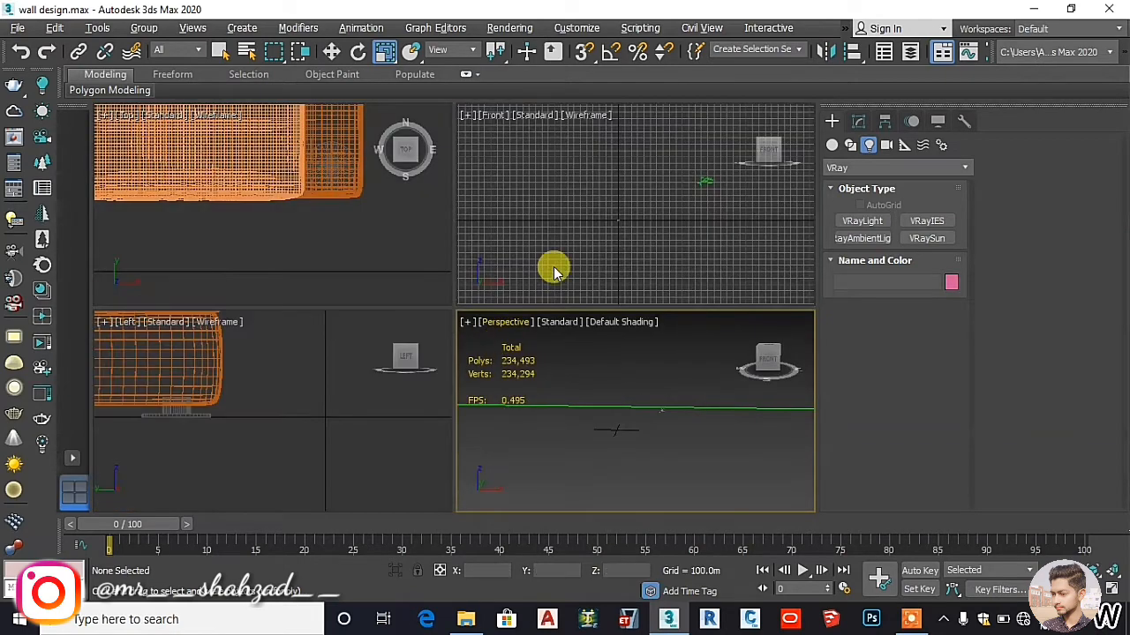
pyautogui.middleClick(583, 252)
pyautogui.hotkey('alt', 'w')
pyautogui.scroll(2, 551, 283)
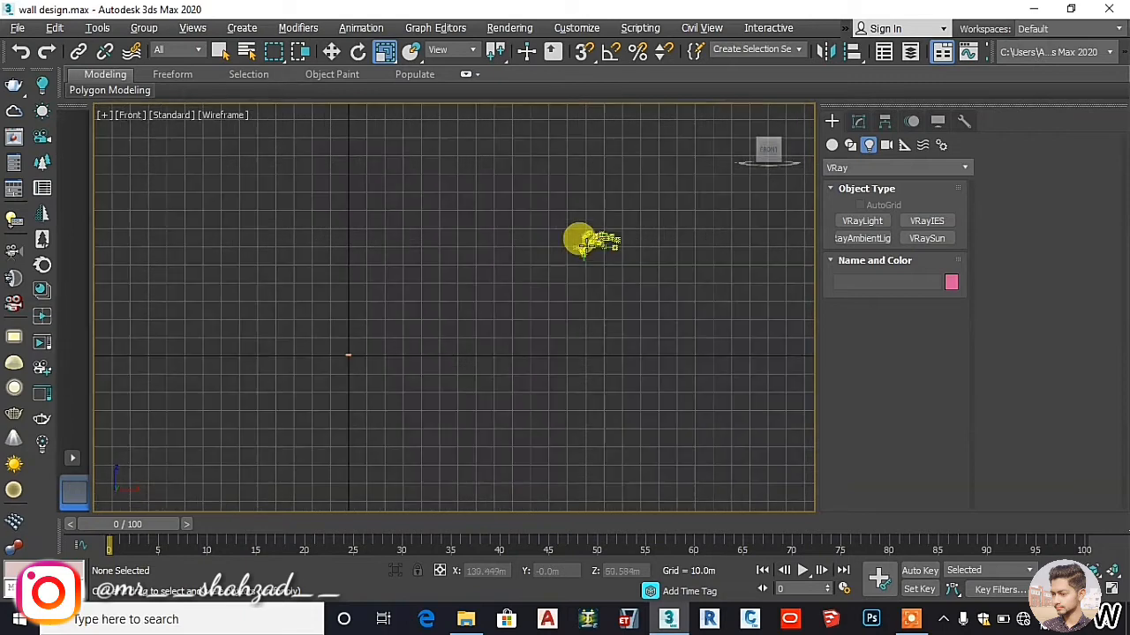
pyautogui.moveTo(674, 302); pyautogui.dragTo(554, 202)
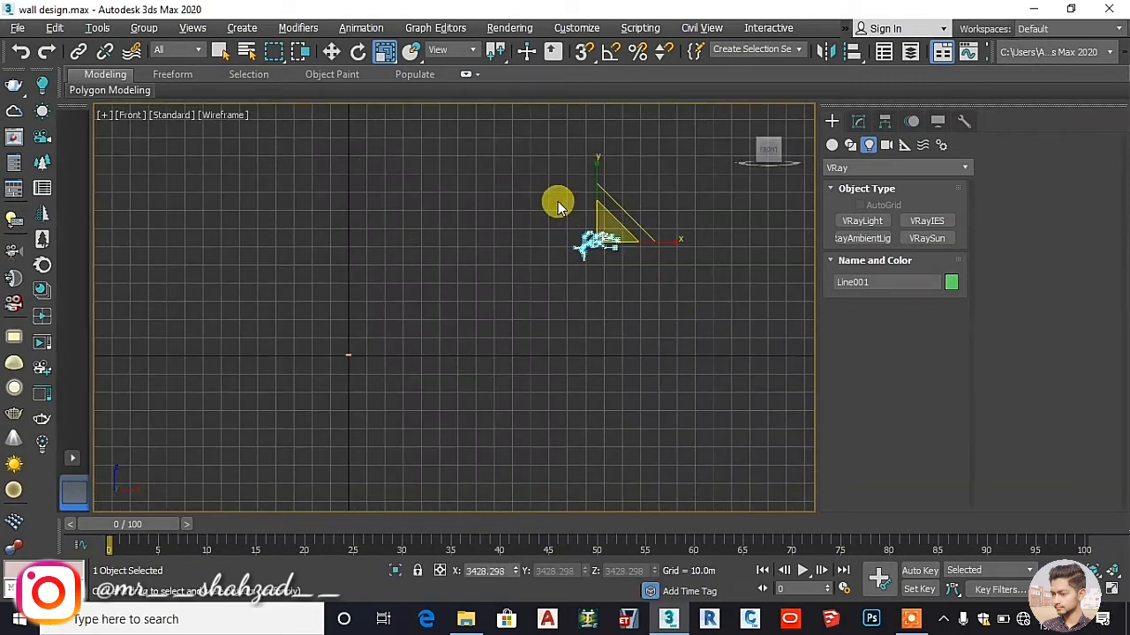
pyautogui.click(332, 51)
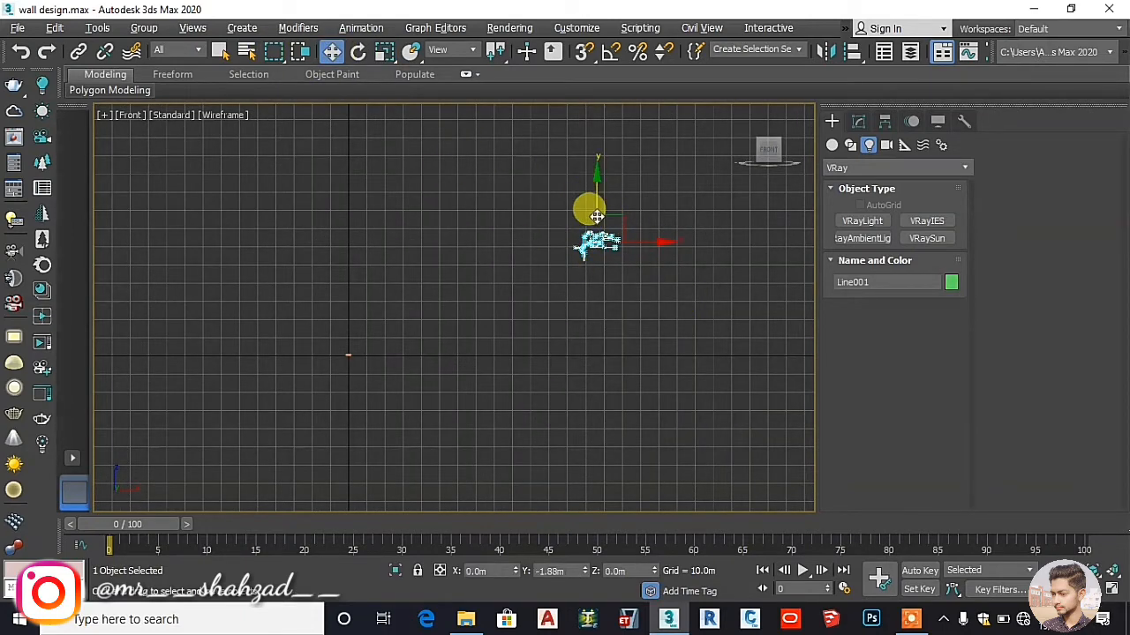
pyautogui.moveTo(596, 216); pyautogui.dragTo(343, 357)
pyautogui.click(384, 52)
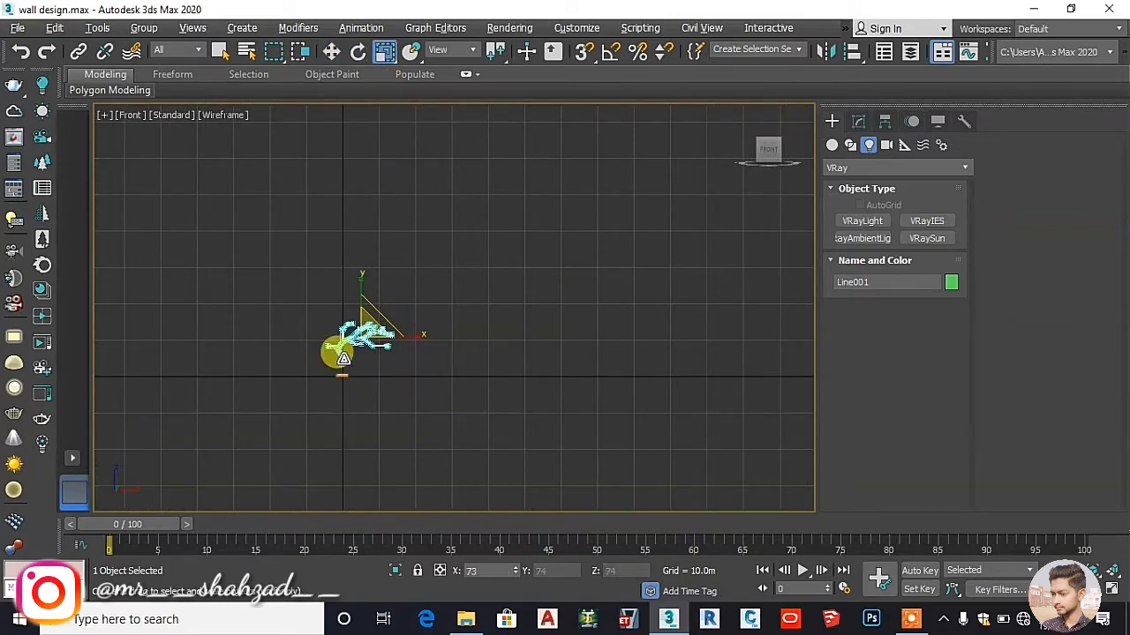
pyautogui.click(416, 254)
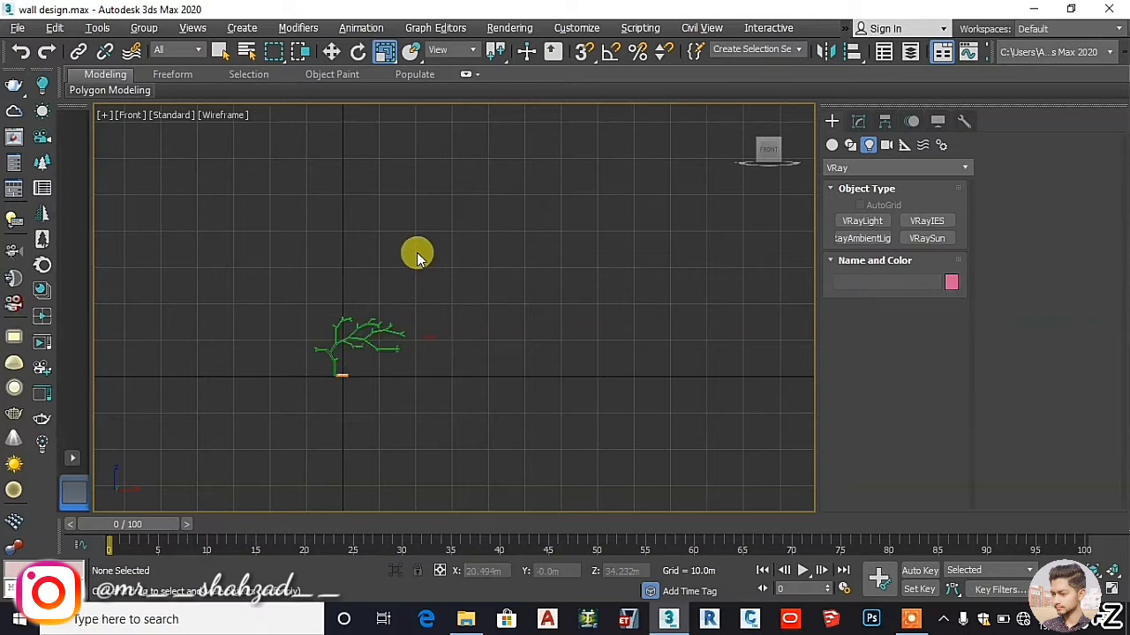
# - Scale the tree uniformly in the Perspective view to bring it down to the sofa's proportions
pyautogui.click(332, 51)
pyautogui.click(339, 331)
pyautogui.hotkey('alt', 'w')
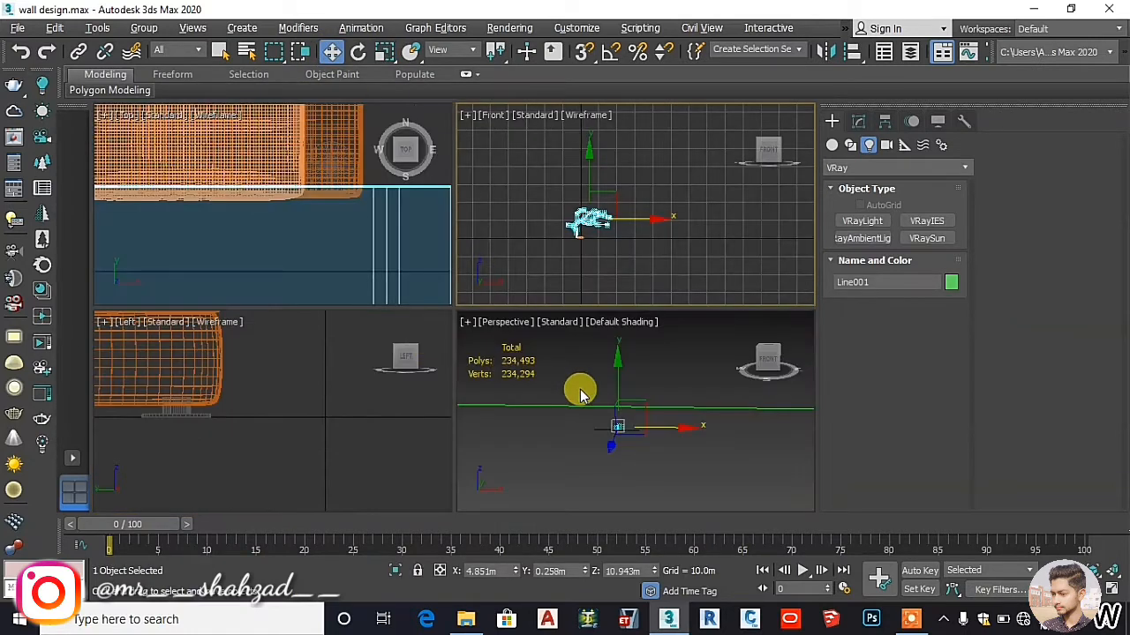
pyautogui.click(581, 387)
pyautogui.hotkey('alt', 'w')
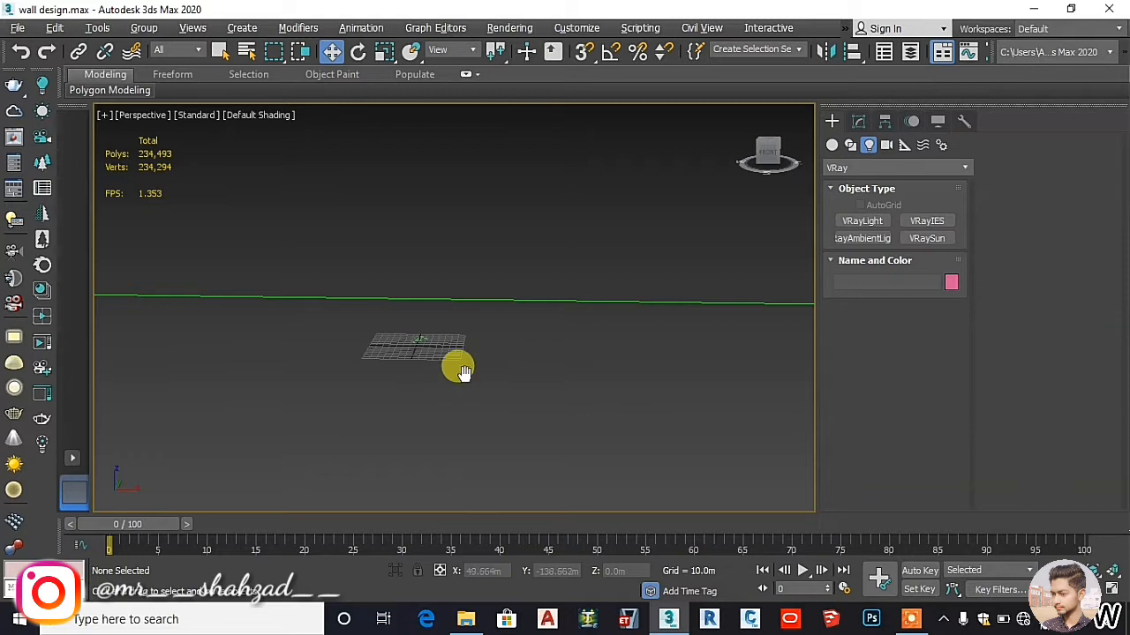
pyautogui.moveTo(465, 371); pyautogui.dragTo(580, 391, button='middle')
pyautogui.scroll(10, 578, 383)
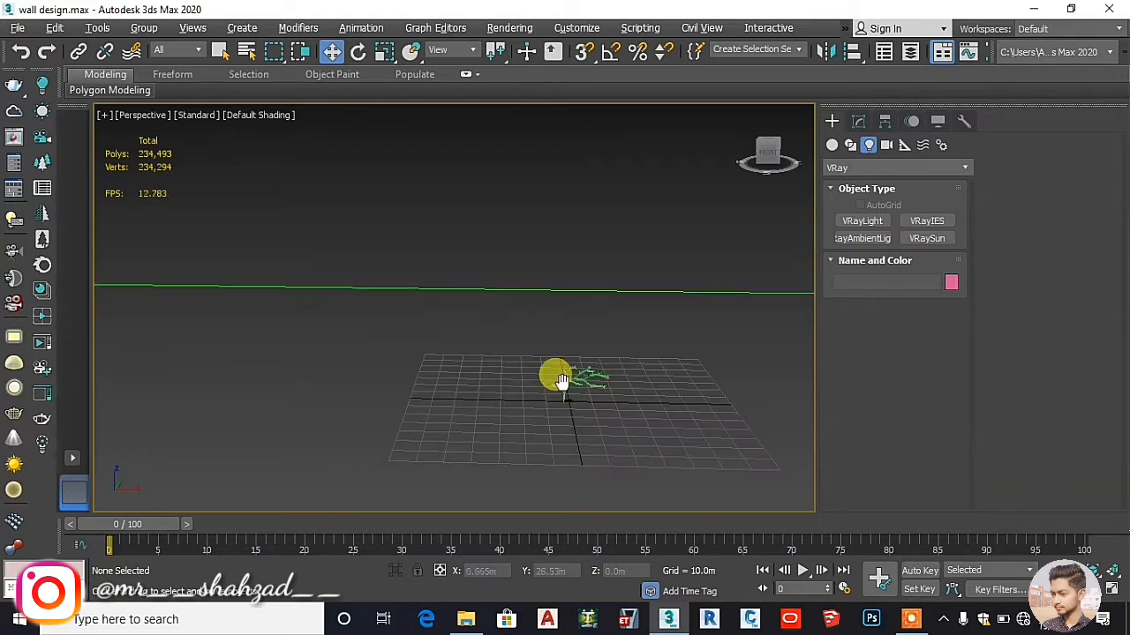
pyautogui.scroll(-10, 523, 378)
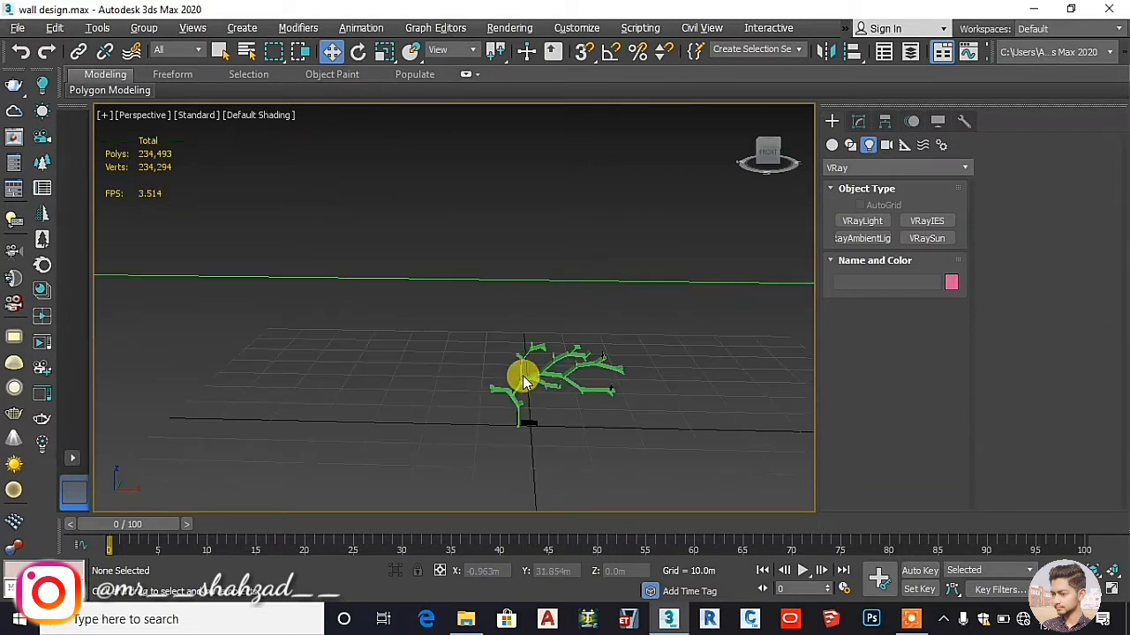
pyautogui.click(523, 375)
pyautogui.scroll(5, 433, 426)
pyautogui.click(384, 51)
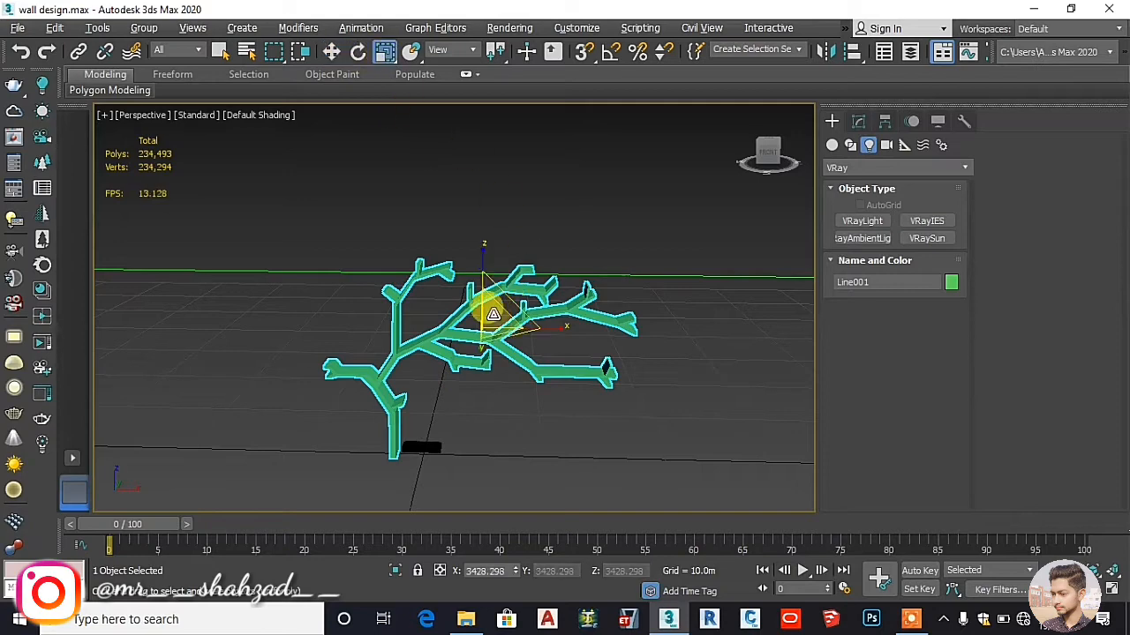
pyautogui.moveTo(490, 313)
pyautogui.mouseDown()
pyautogui.moveTo(433, 378)
pyautogui.moveTo(470, 314)
pyautogui.mouseUp()
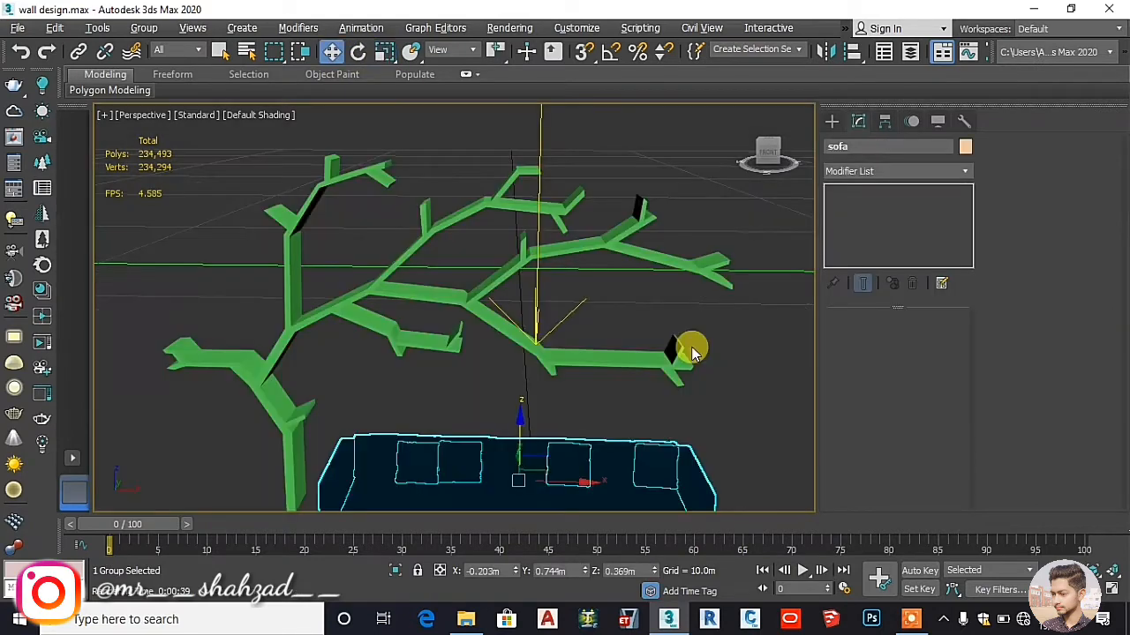
# - Test-render the Perspective view of the tree and sofa with V-Ray, and close the V-Ray messages
pyautogui.moveTo(602, 399); pyautogui.dragTo(589, 364, button='middle')
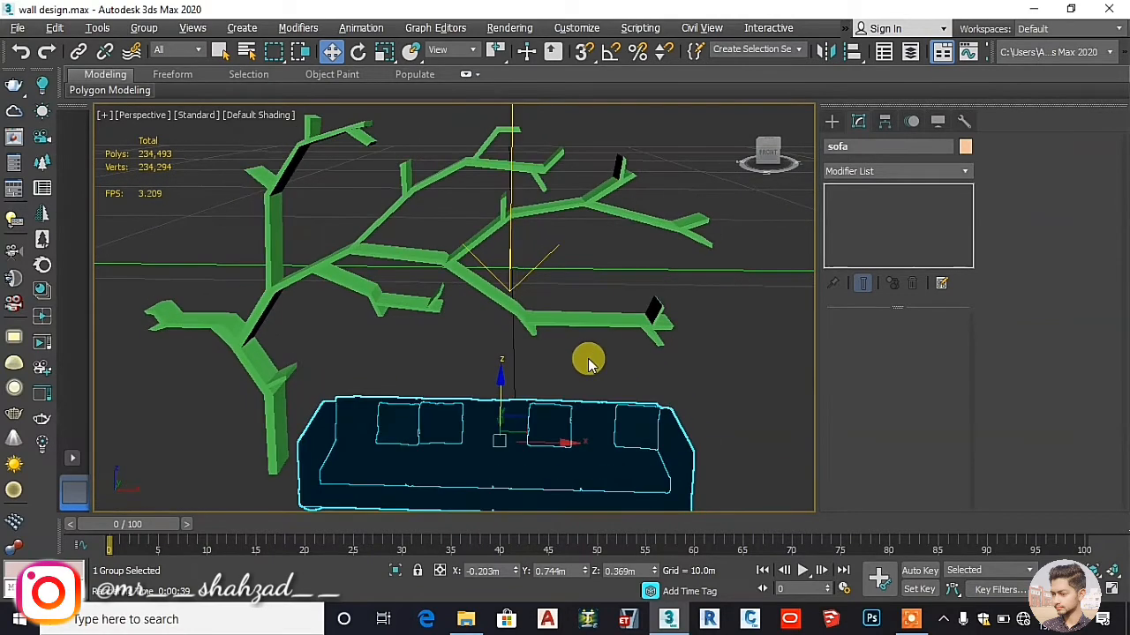
pyautogui.hotkey('shift', 'q')
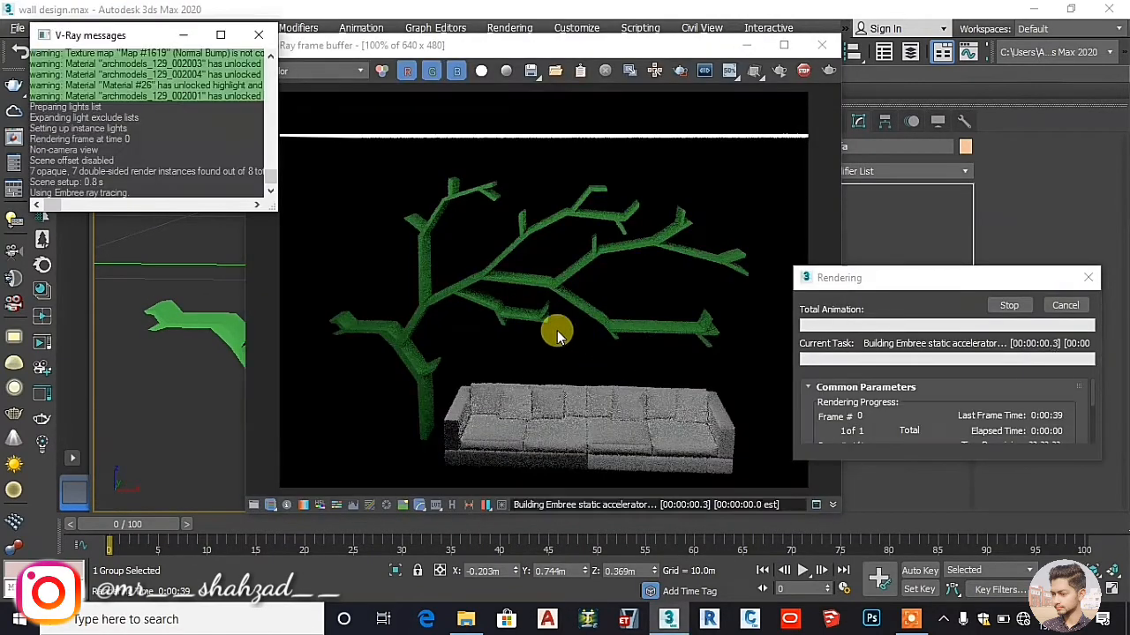
pyautogui.click(258, 36)
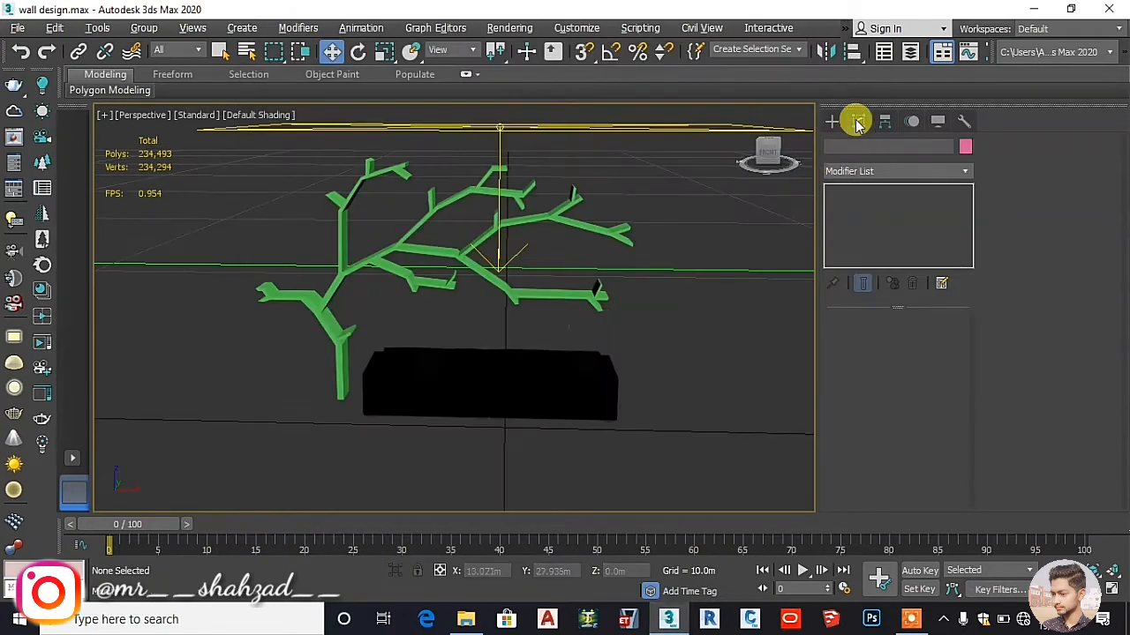
# - Create a floor plane beneath the sofa with a length of 6 m and a width of 5 m
pyautogui.click(831, 121)
pyautogui.click(941, 290)
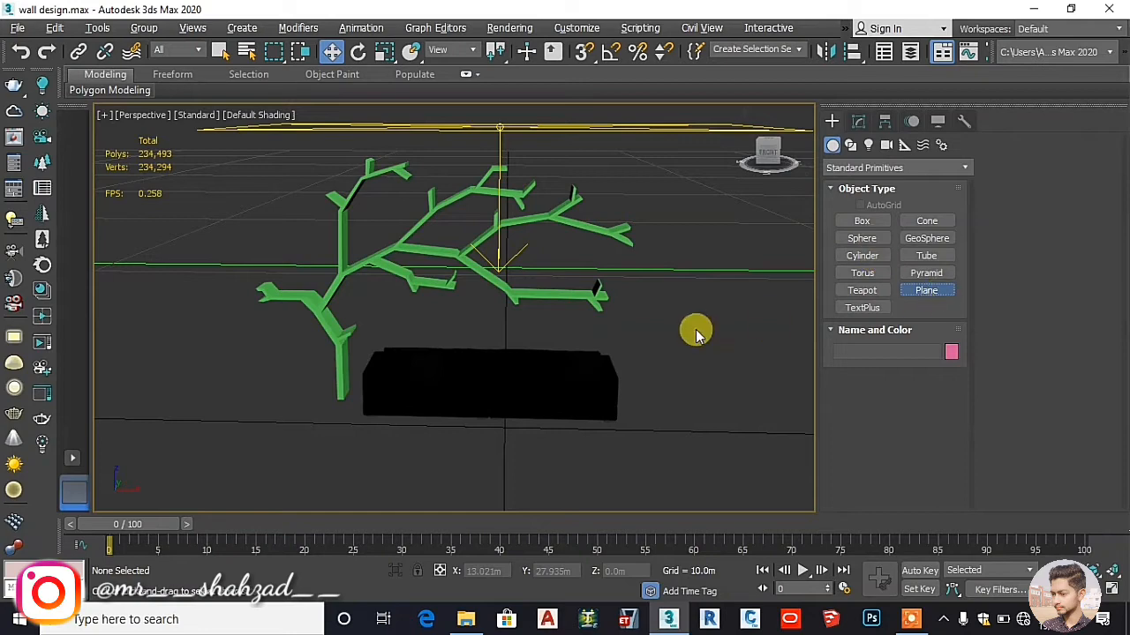
pyautogui.moveTo(316, 353); pyautogui.dragTo(697, 519)
pyautogui.moveTo(606, 467); pyautogui.dragTo(515, 373, button='middle')
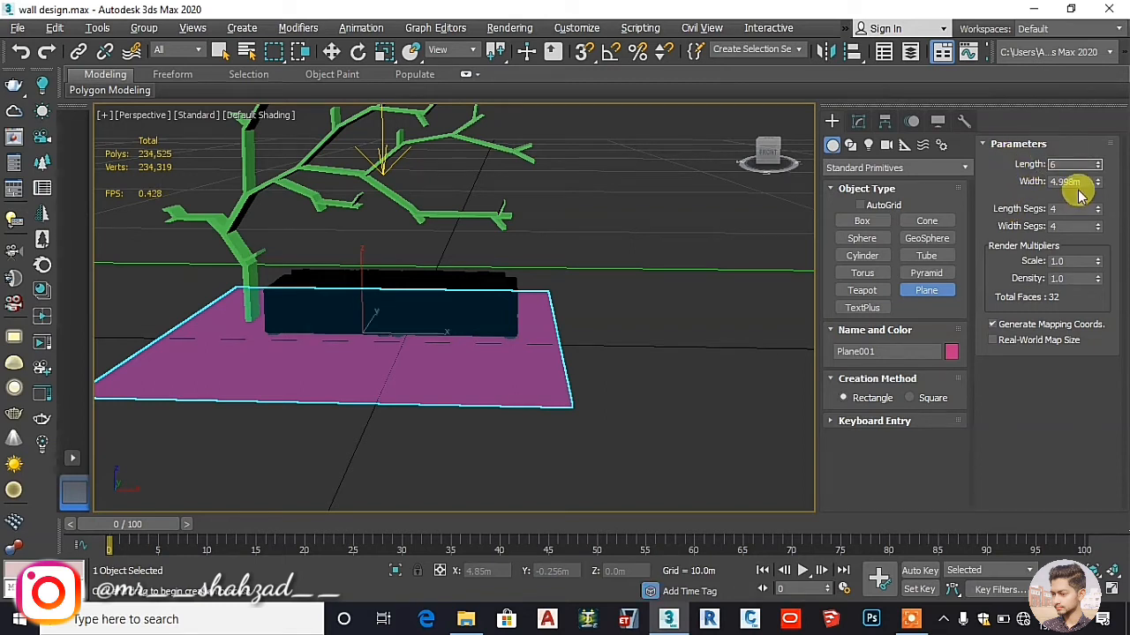
pyautogui.press('Tab')
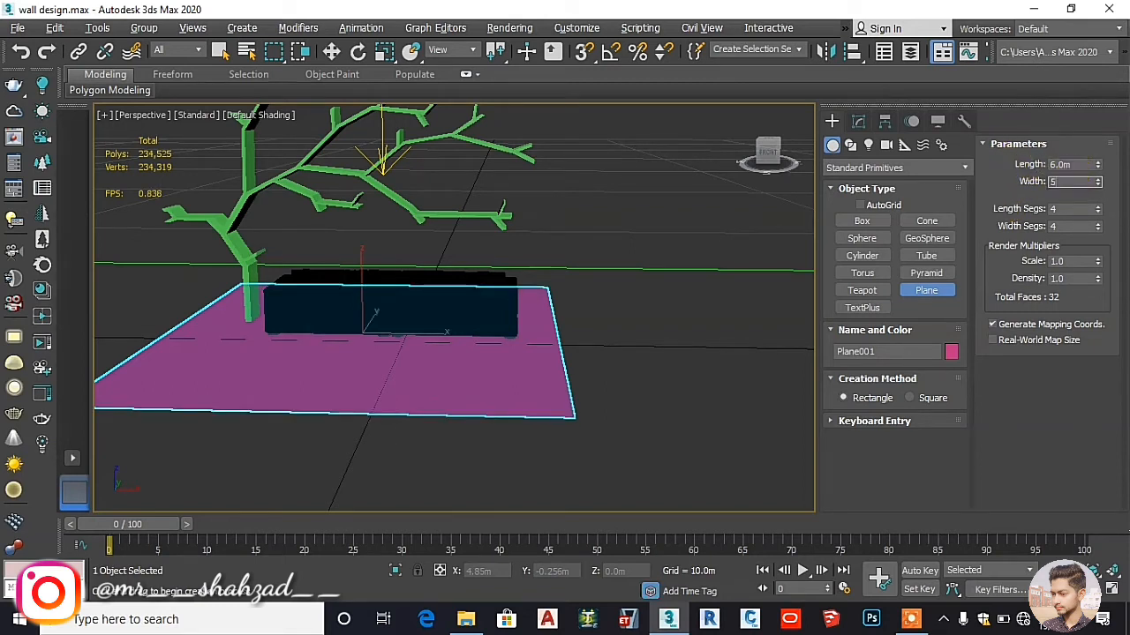
pyautogui.press('Return')
pyautogui.rightClick(491, 374)
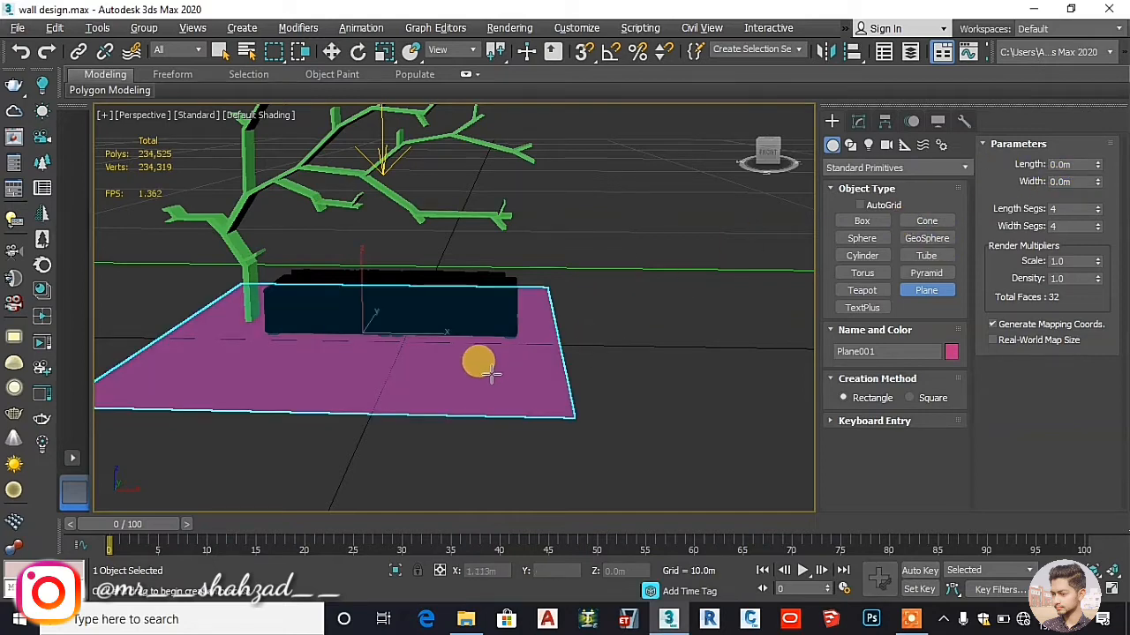
# - Move the floor plane along the Y axis to about -1.59 m, bringing its rear edge close behind the tree trunk
pyautogui.keyDown('alt'); pyautogui.moveTo(446, 360); pyautogui.dragTo(550, 345, button='middle'); pyautogui.keyUp('alt')
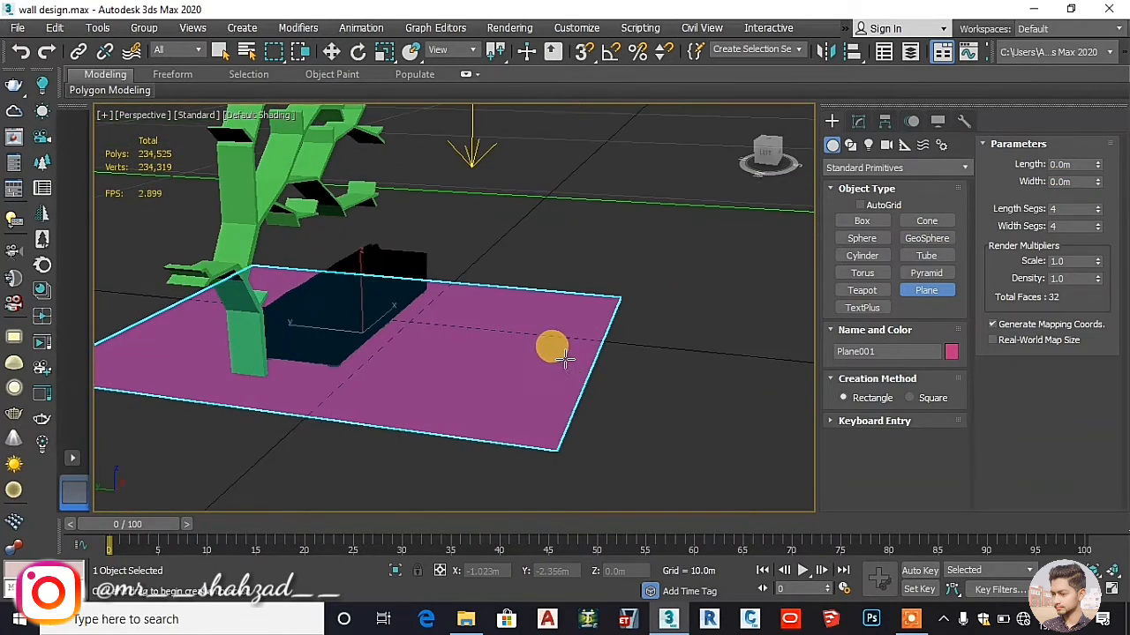
pyautogui.click(330, 53)
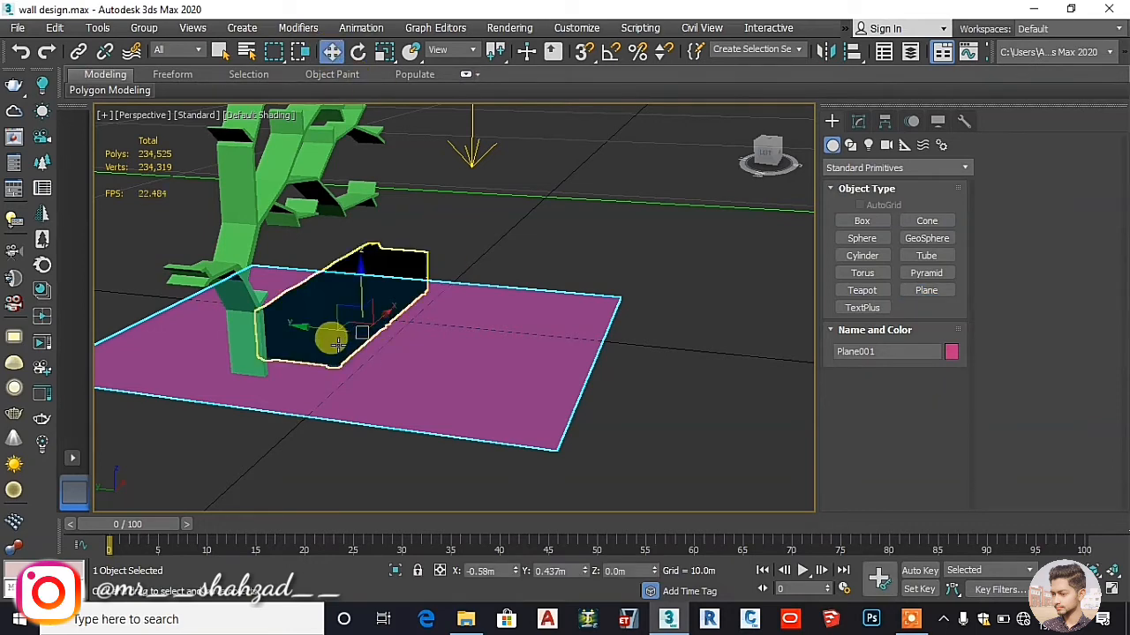
pyautogui.moveTo(297, 320); pyautogui.dragTo(326, 330)
pyautogui.keyDown('alt'); pyautogui.moveTo(326, 330); pyautogui.dragTo(430, 372, button='middle'); pyautogui.keyUp('alt')
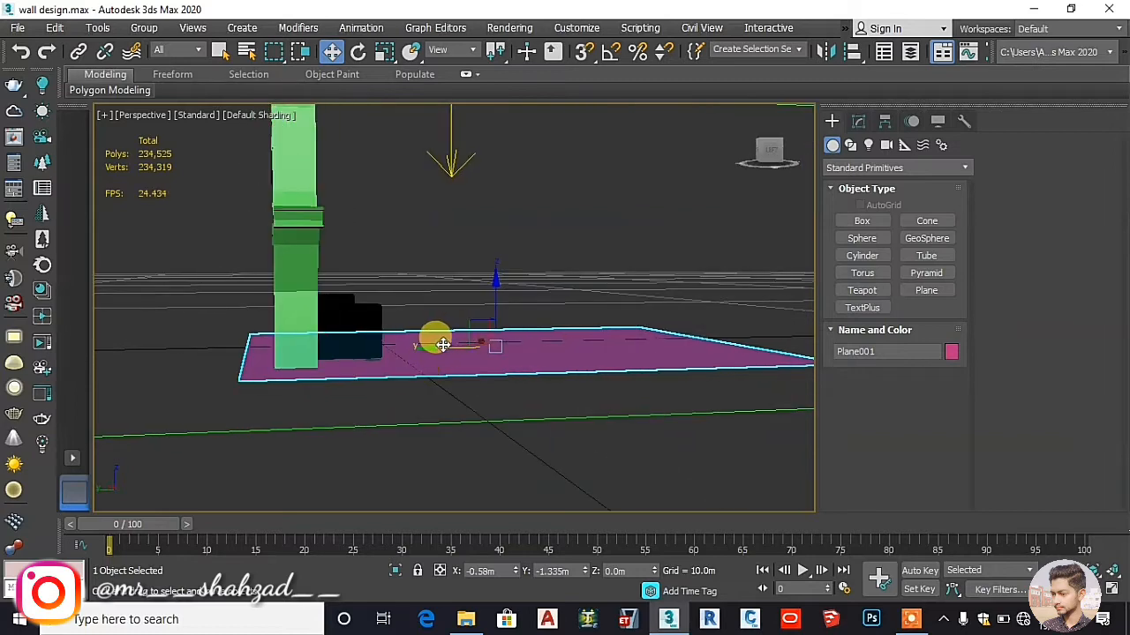
pyautogui.moveTo(442, 342); pyautogui.dragTo(459, 345)
pyautogui.keyDown('alt'); pyautogui.moveTo(311, 367); pyautogui.dragTo(280, 380, button='middle'); pyautogui.keyUp('alt')
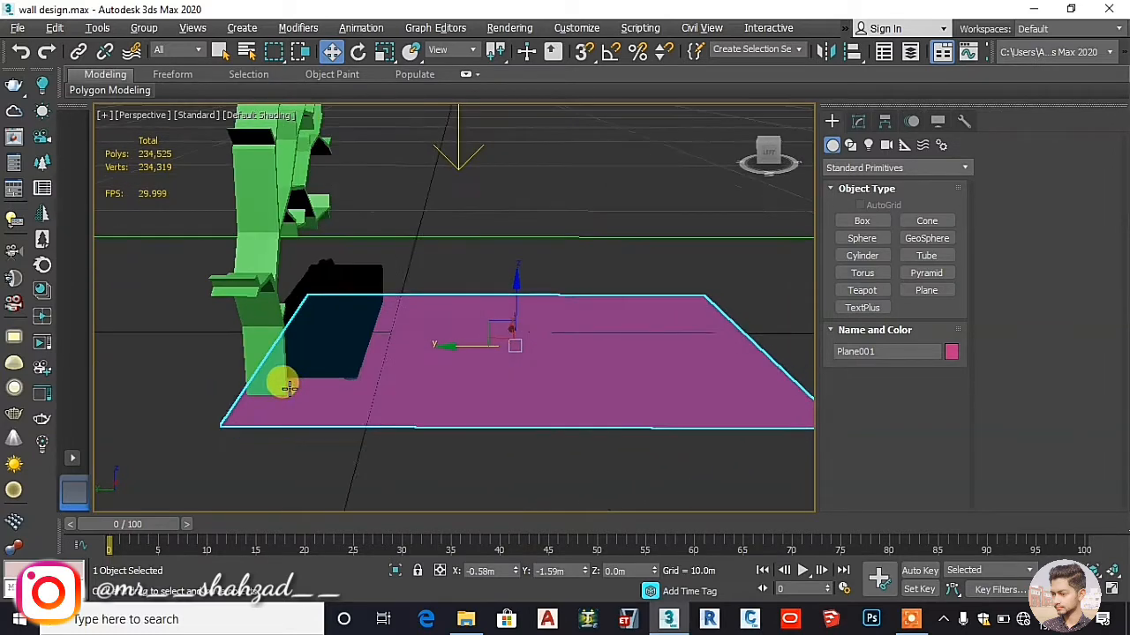
# - Enable 3D snapping and move the floor plane by its rear corner onto the rear corner of the tree trunk's base
pyautogui.click(583, 52)
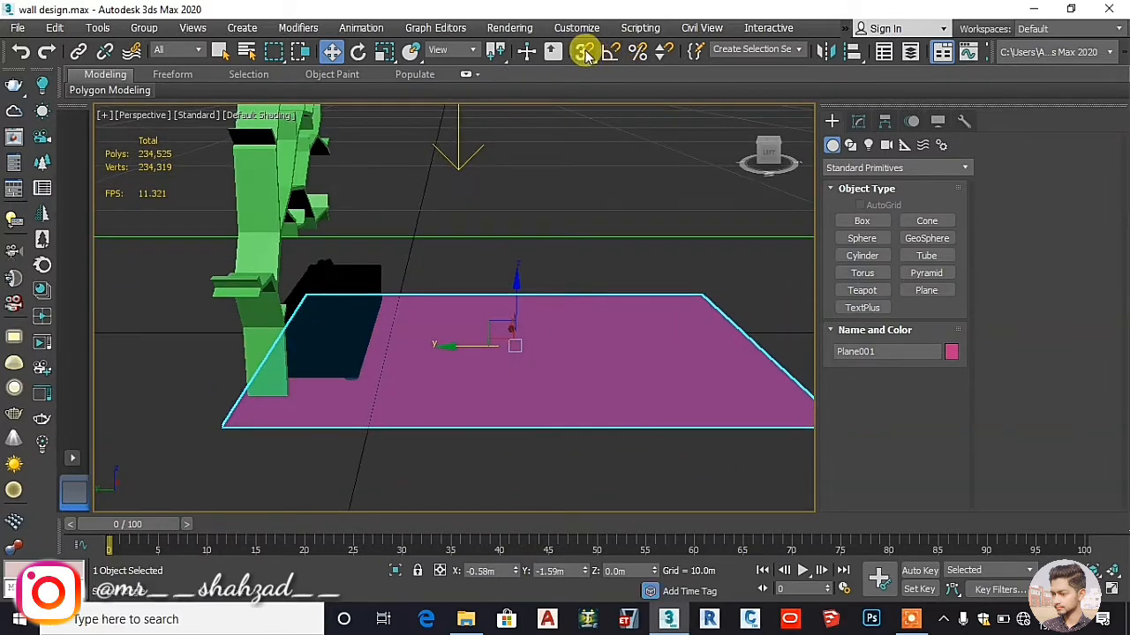
pyautogui.click(222, 429)
pyautogui.click(222, 426)
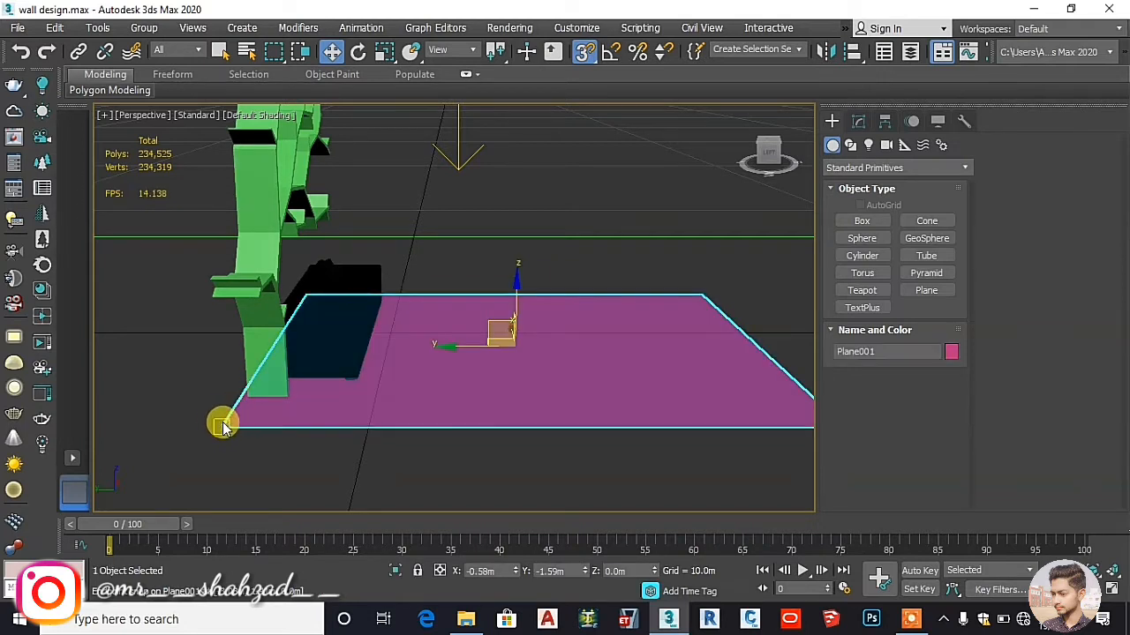
pyautogui.scroll(2, 224, 429)
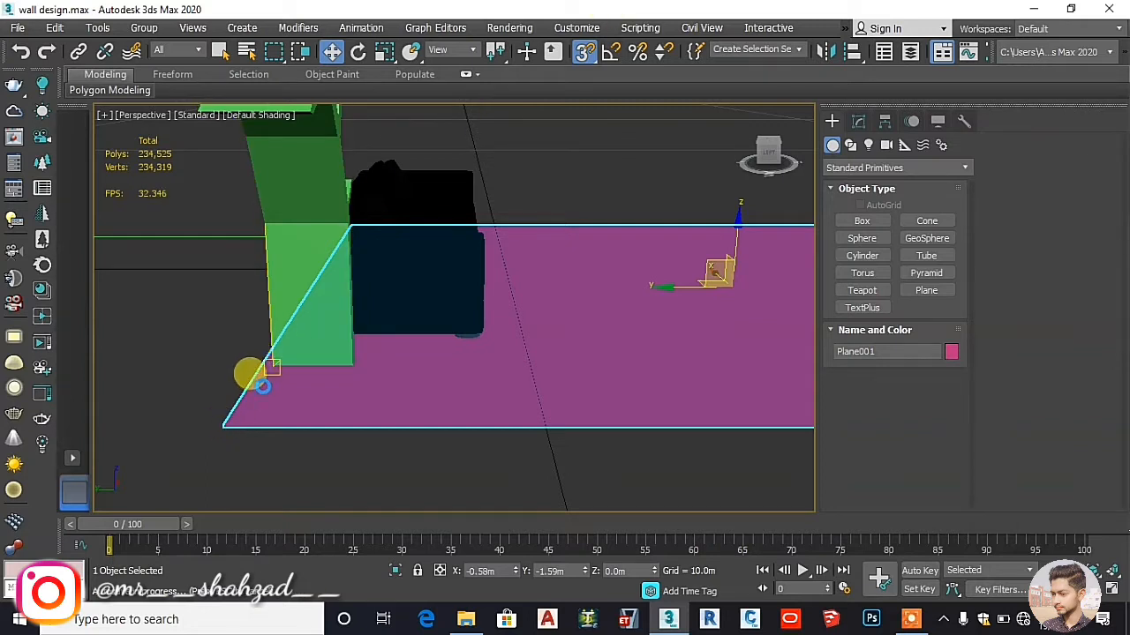
pyautogui.moveTo(249, 374); pyautogui.dragTo(274, 367)
pyautogui.keyDown('alt'); pyautogui.moveTo(371, 389); pyautogui.dragTo(432, 346, button='middle'); pyautogui.keyUp('alt')
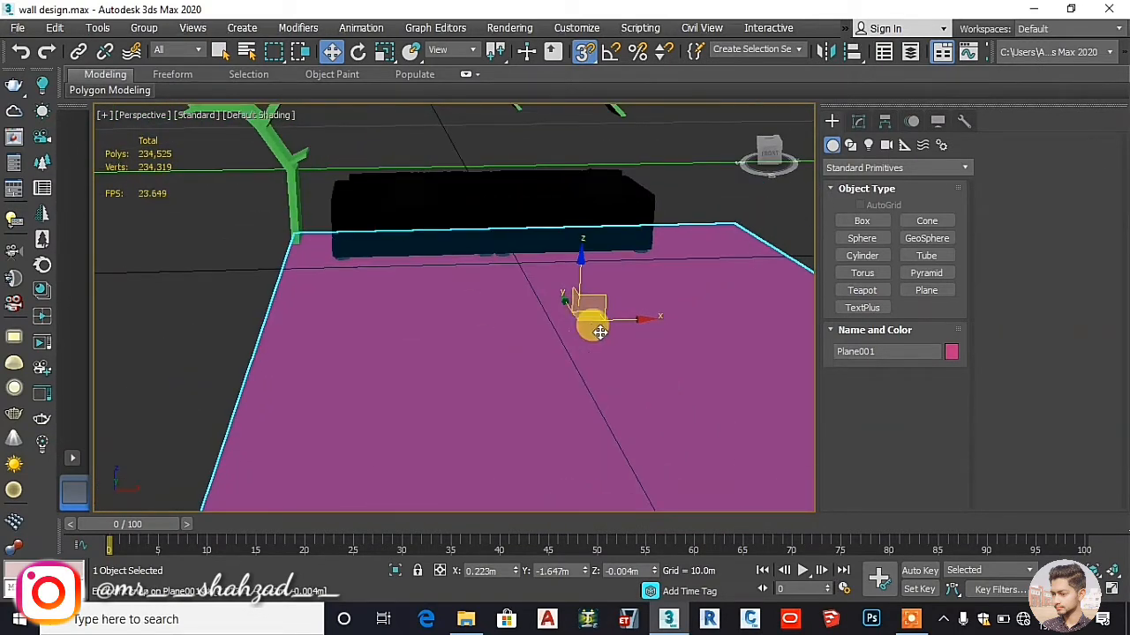
# - Disable snapping and shift the floor plane along the X axis to about -0.33 m so it extends beyond the trunk
pyautogui.click(583, 52)
pyautogui.moveTo(646, 320); pyautogui.dragTo(574, 326)
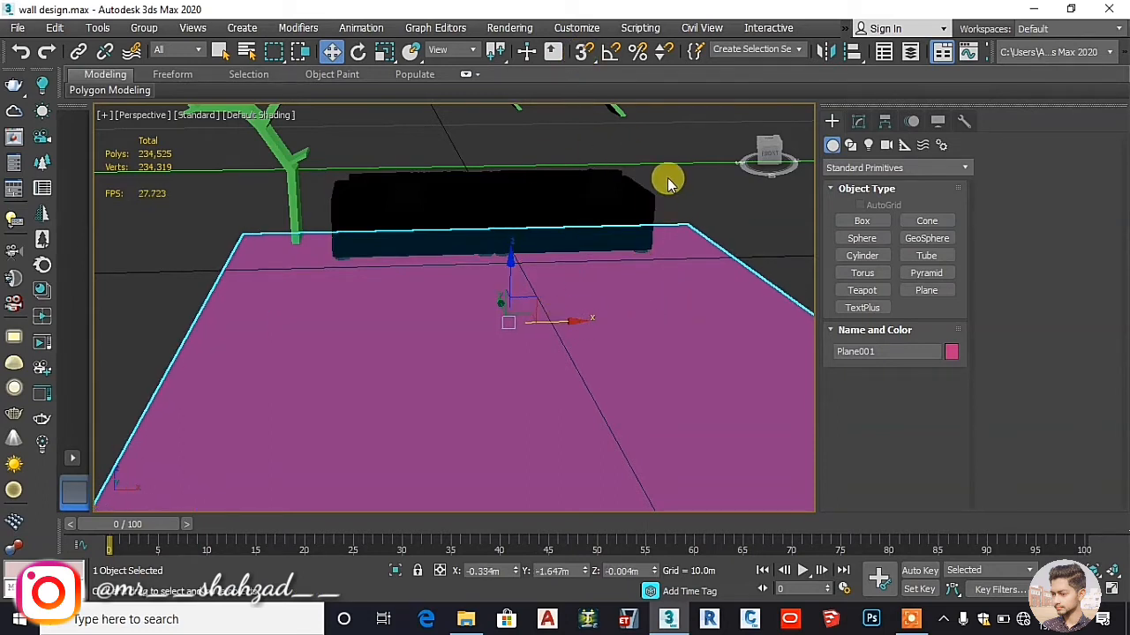
pyautogui.keyDown('alt'); pyautogui.moveTo(671, 255); pyautogui.dragTo(596, 248, button='middle'); pyautogui.keyUp('alt')
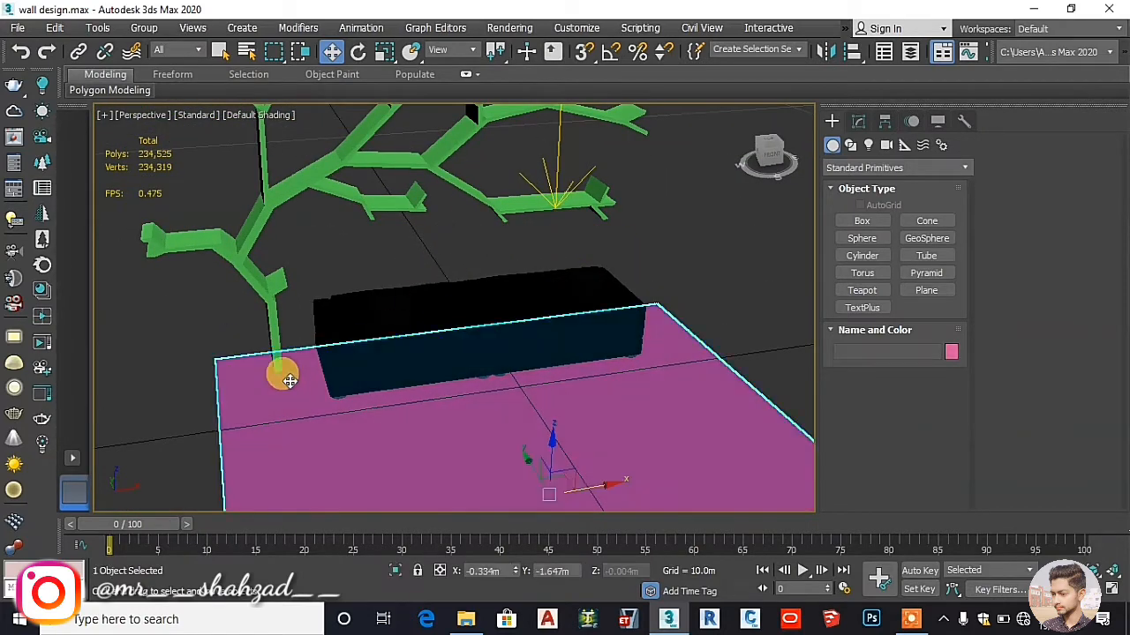
# - Build a box as a wall along the floor plane's rear edge with 3D snapping on, starting from the plane's corner, and select it
pyautogui.keyDown('alt'); pyautogui.moveTo(321, 267); pyautogui.dragTo(382, 408, button='middle'); pyautogui.keyUp('alt')
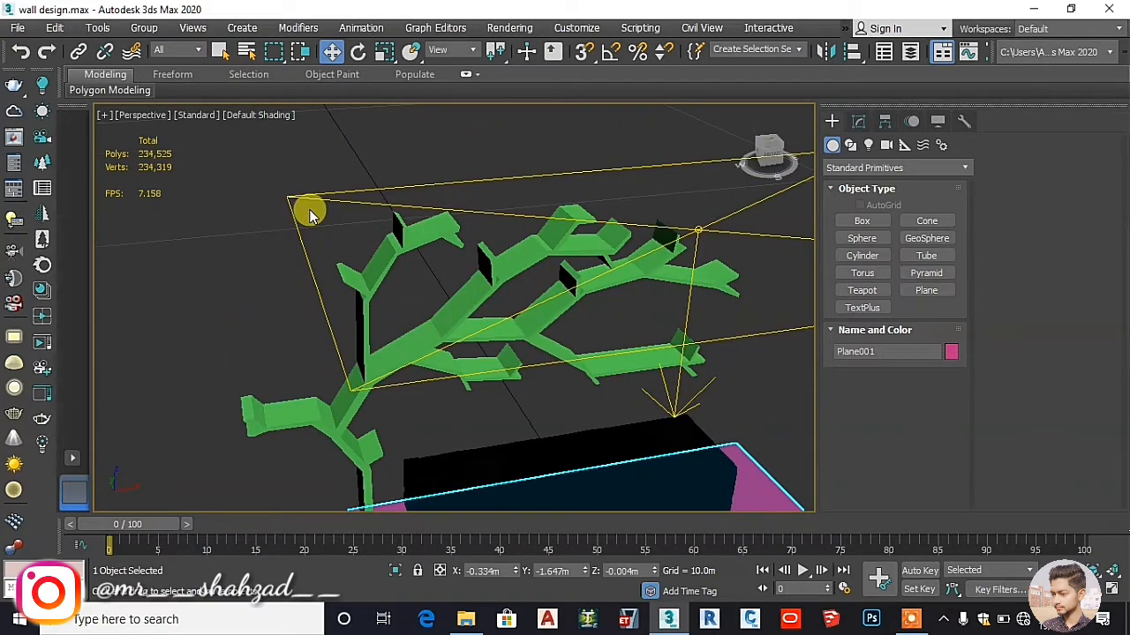
pyautogui.click(863, 221)
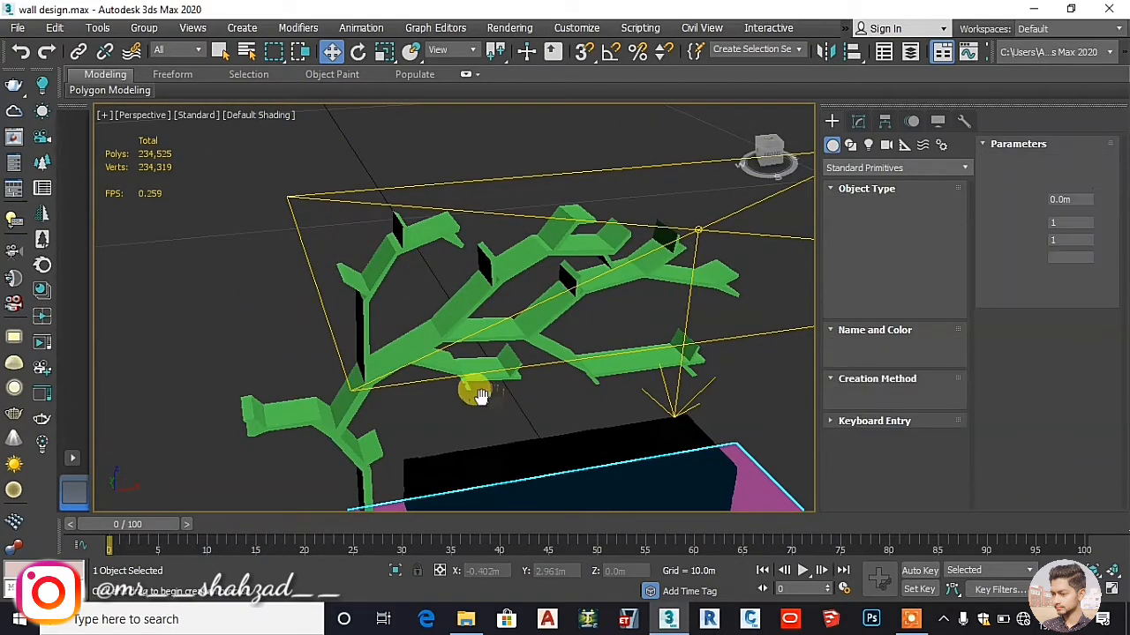
pyautogui.keyDown('alt'); pyautogui.moveTo(471, 388); pyautogui.dragTo(300, 454, button='middle'); pyautogui.keyUp('alt')
pyautogui.click(584, 52)
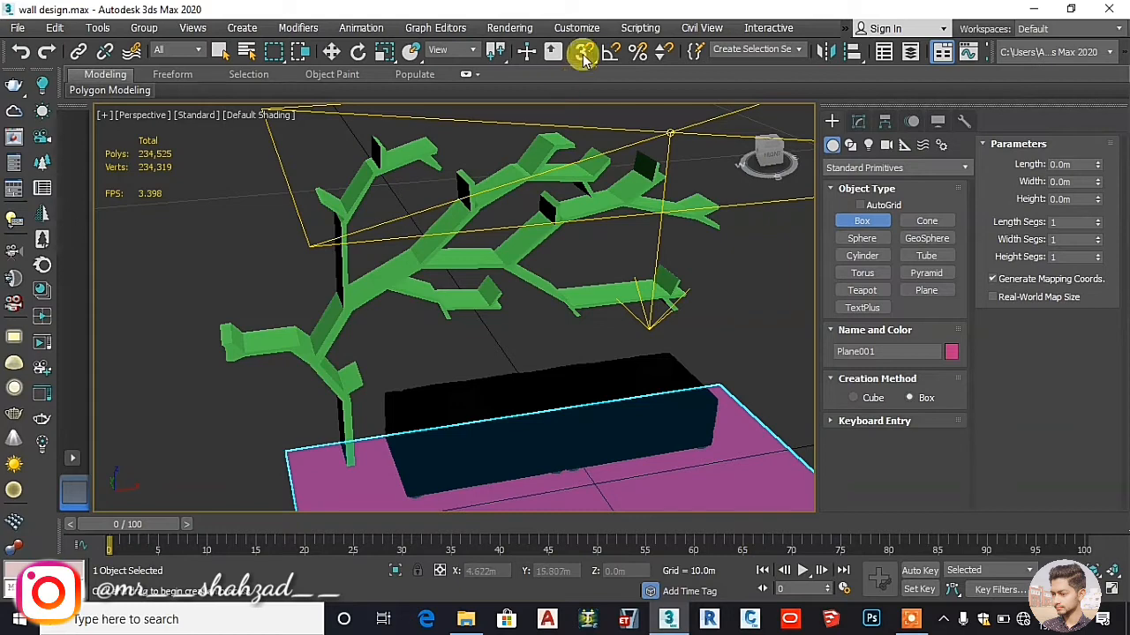
pyautogui.moveTo(285, 452); pyautogui.dragTo(701, 347)
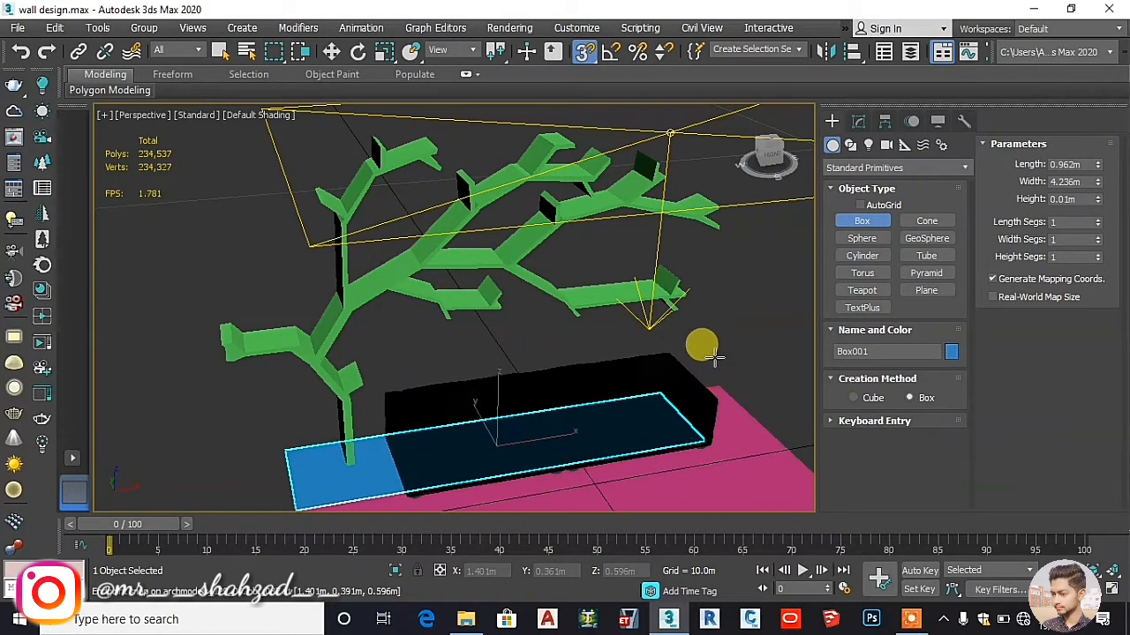
pyautogui.click(661, 321)
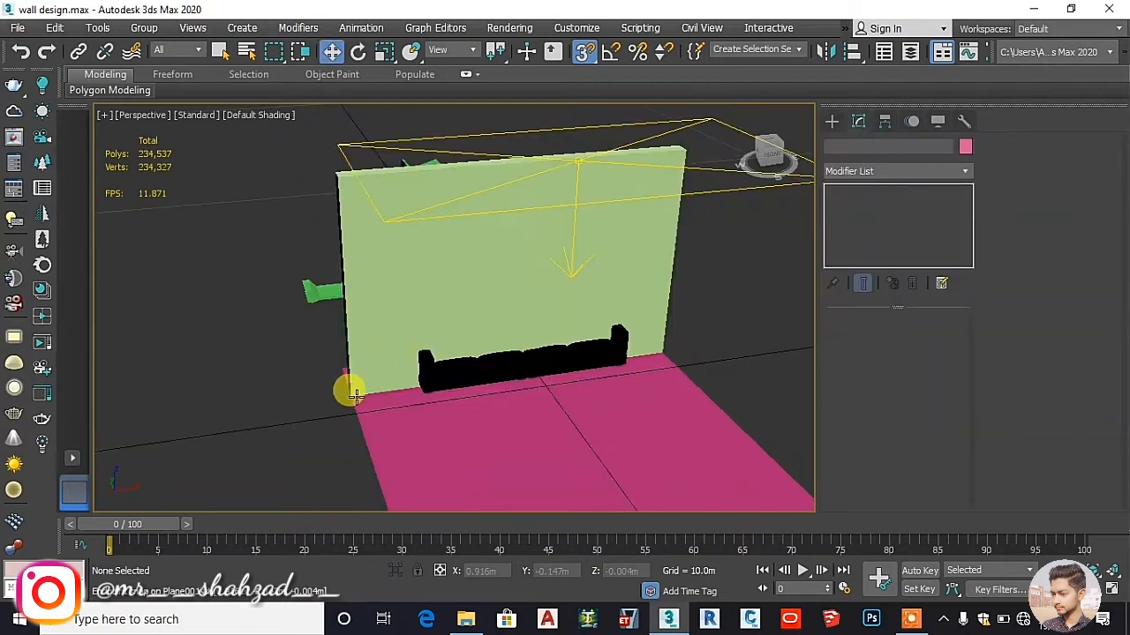
pyautogui.click(379, 320)
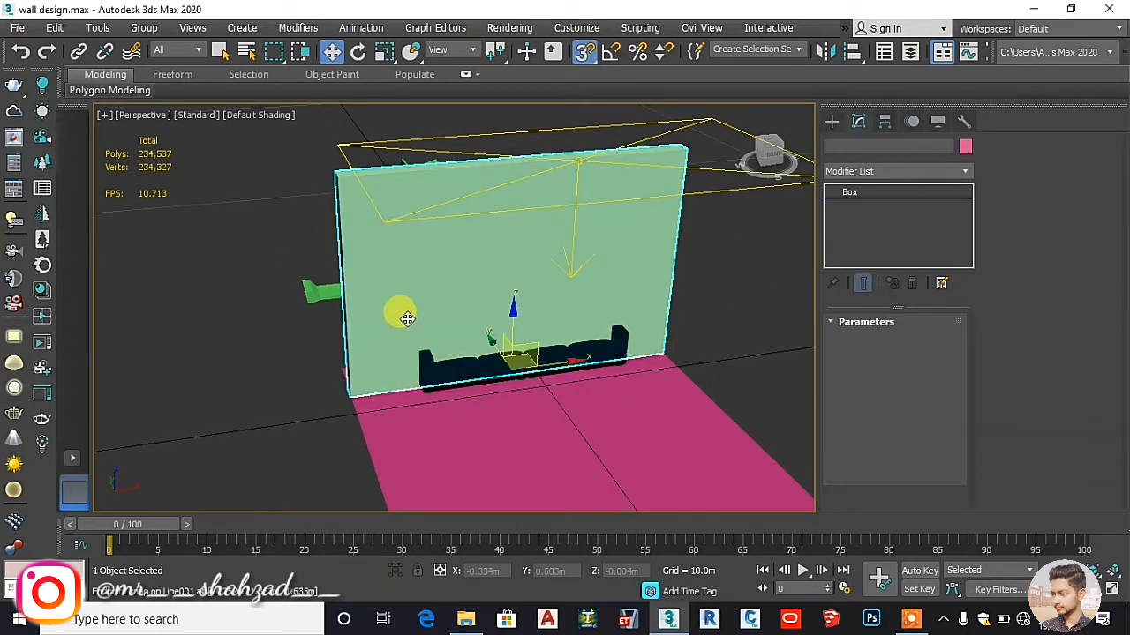
# - Move the wall along the Y axis to about 1.47 m so its front face meets the floor plane's rear edge
pyautogui.keyDown('alt'); pyautogui.moveTo(406, 314); pyautogui.dragTo(527, 400, button='middle'); pyautogui.keyUp('alt')
pyautogui.moveTo(538, 411); pyautogui.dragTo(415, 396)
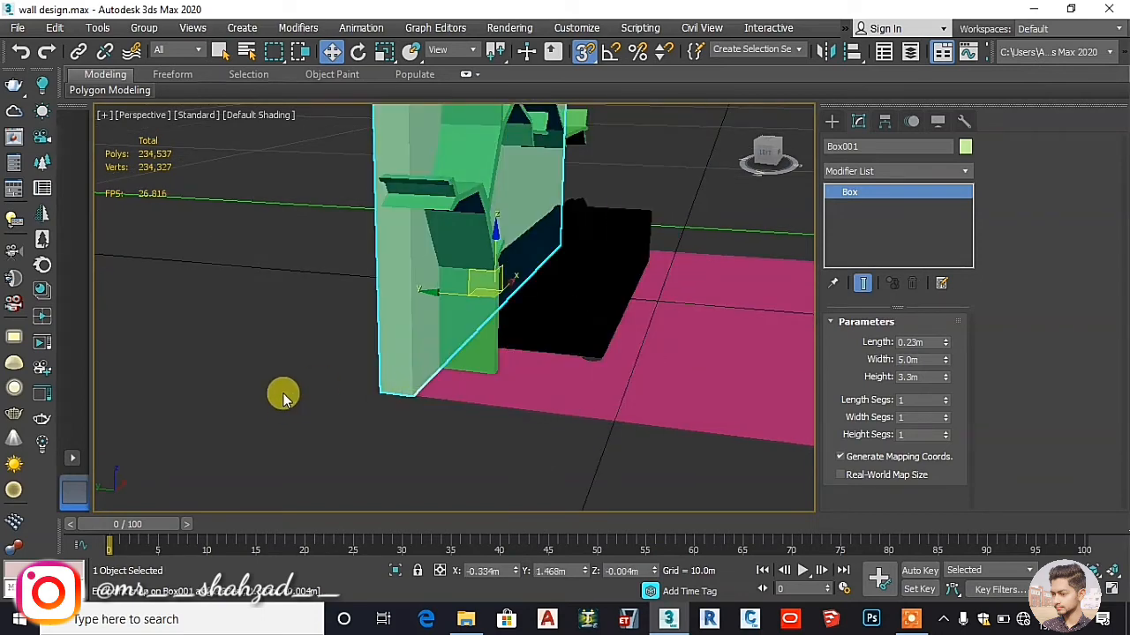
pyautogui.click(286, 399)
pyautogui.moveTo(482, 403); pyautogui.dragTo(425, 414, button='middle')
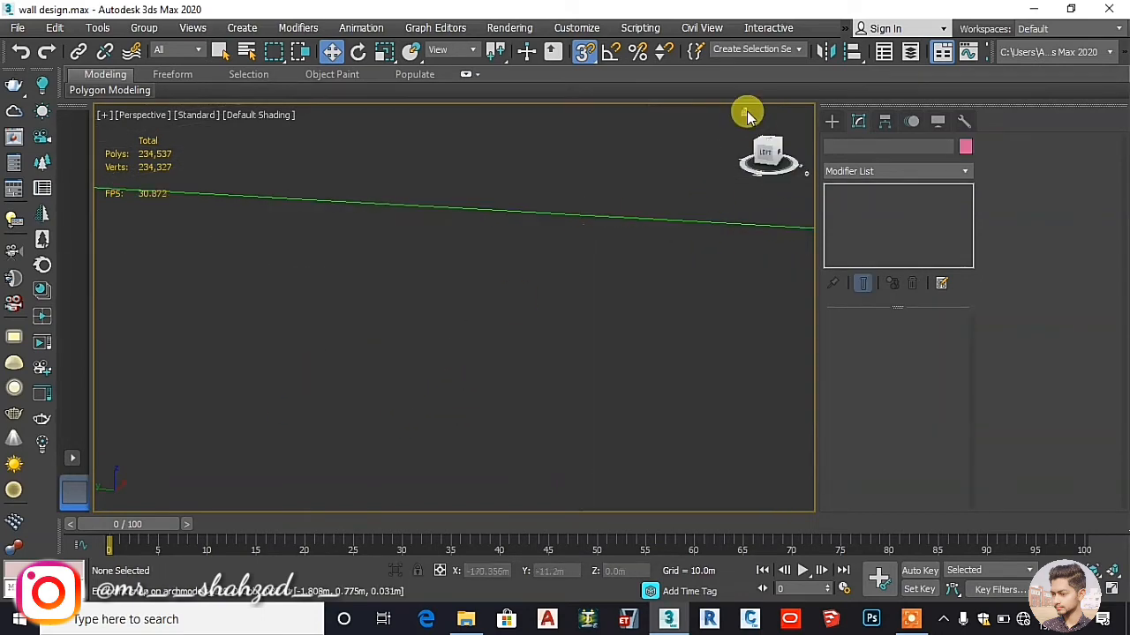
pyautogui.click(749, 112)
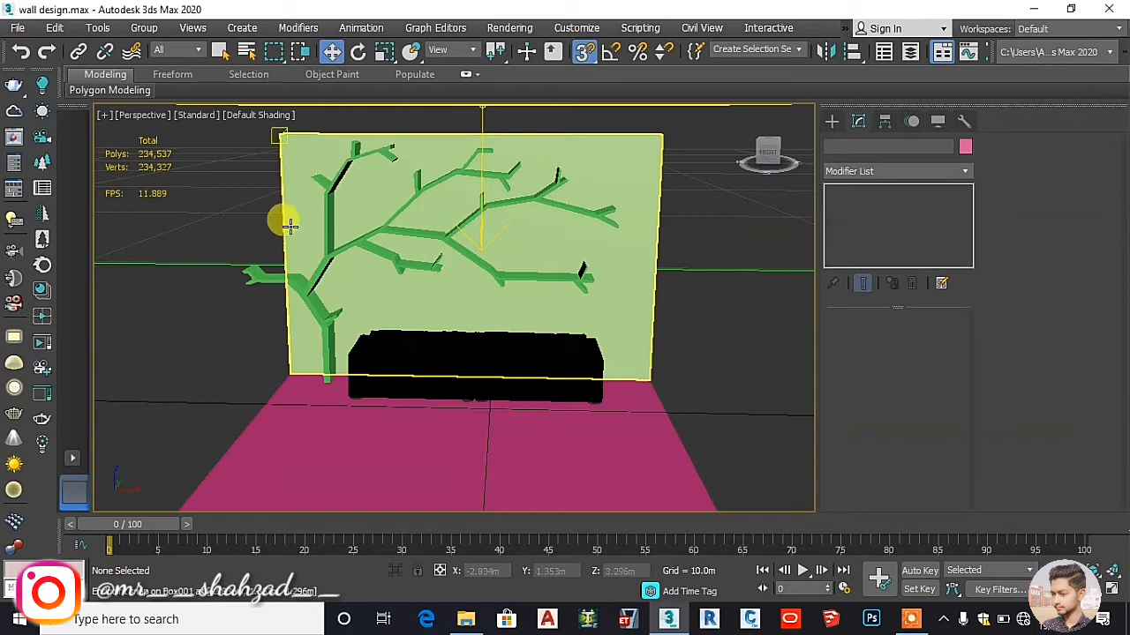
# - Disable snapping and set the wall box's width to 6 m
pyautogui.click(584, 50)
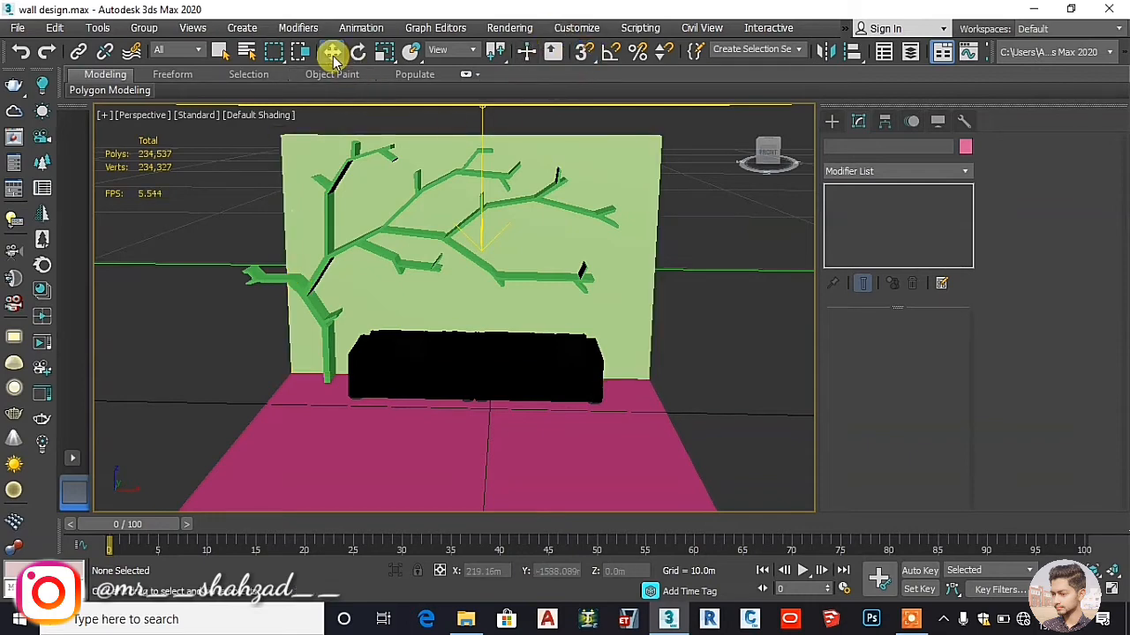
pyautogui.click(320, 171)
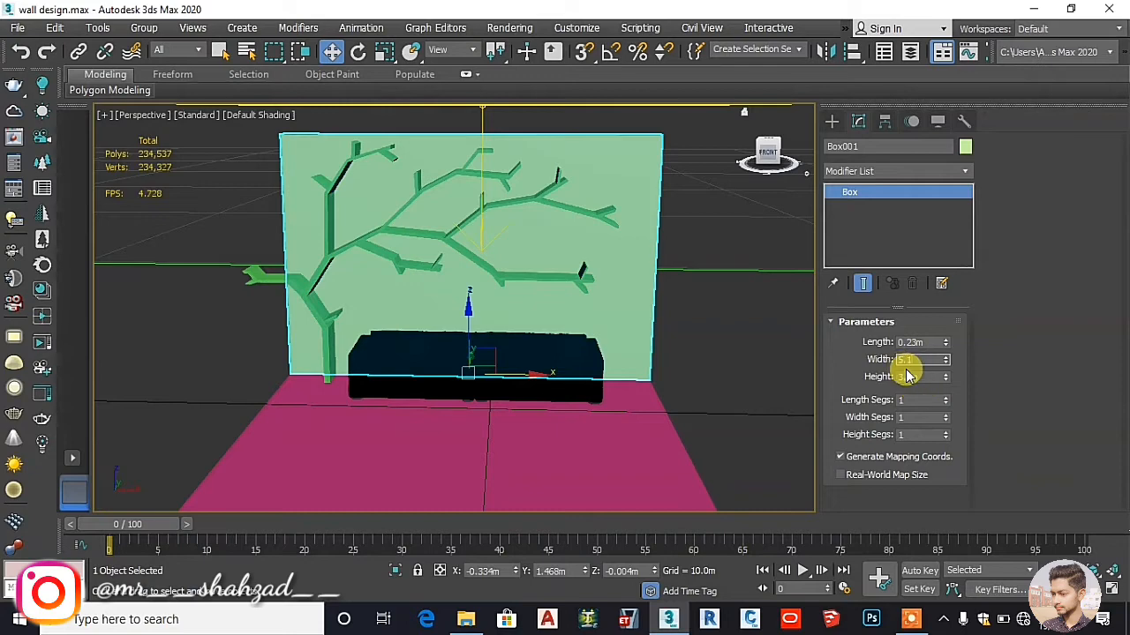
pyautogui.press('Return')
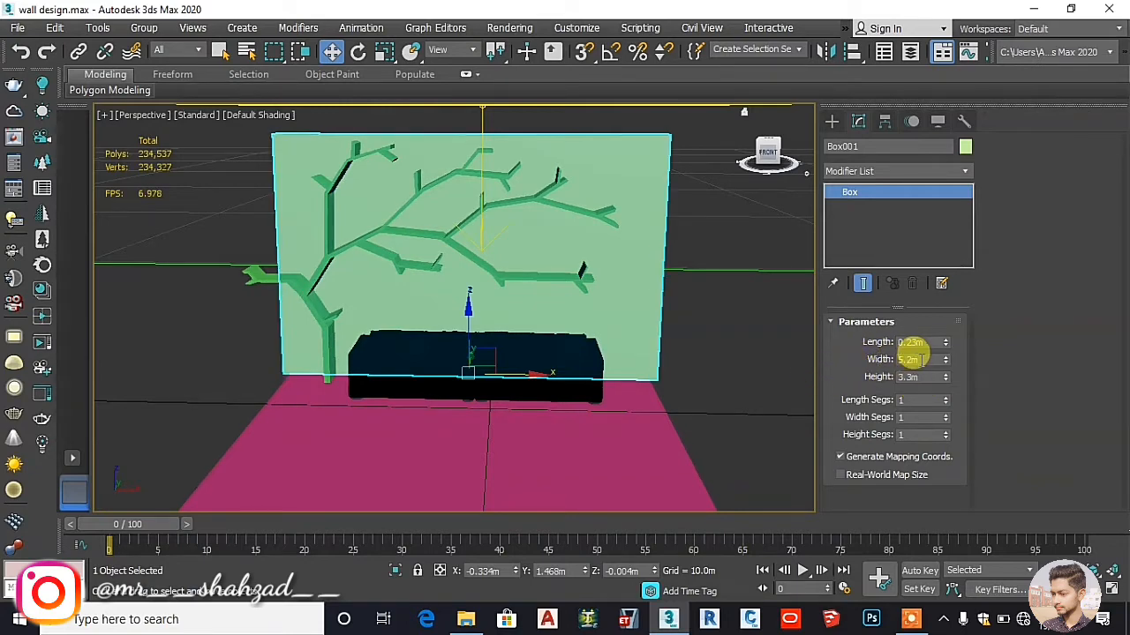
pyautogui.write('5.5')
pyautogui.press('Return')
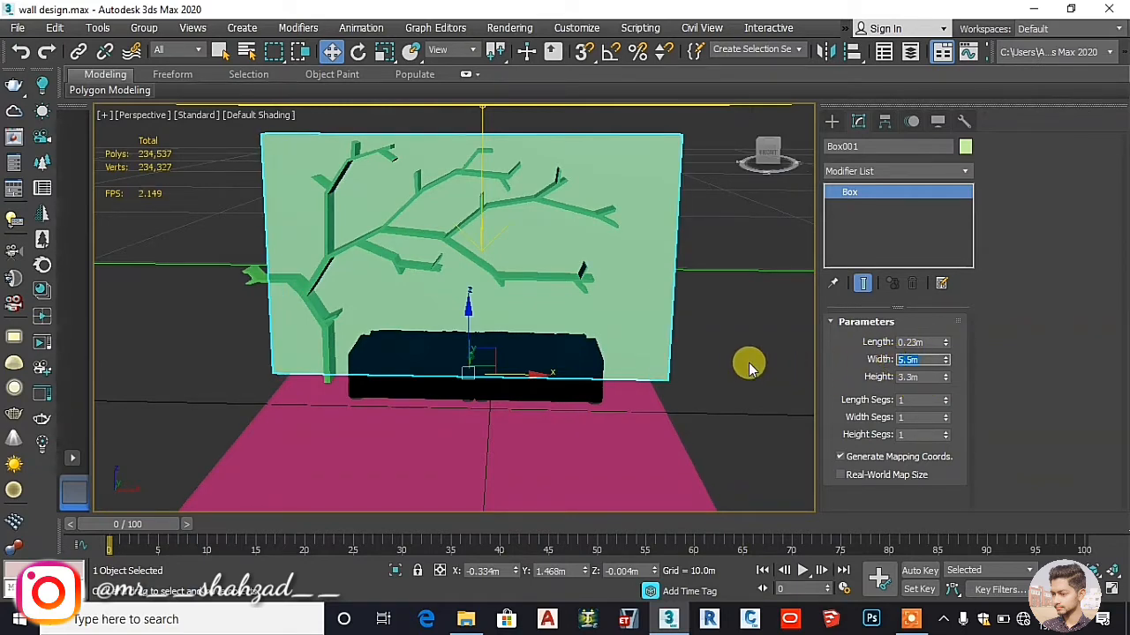
pyautogui.write('6')
pyautogui.press('Return')
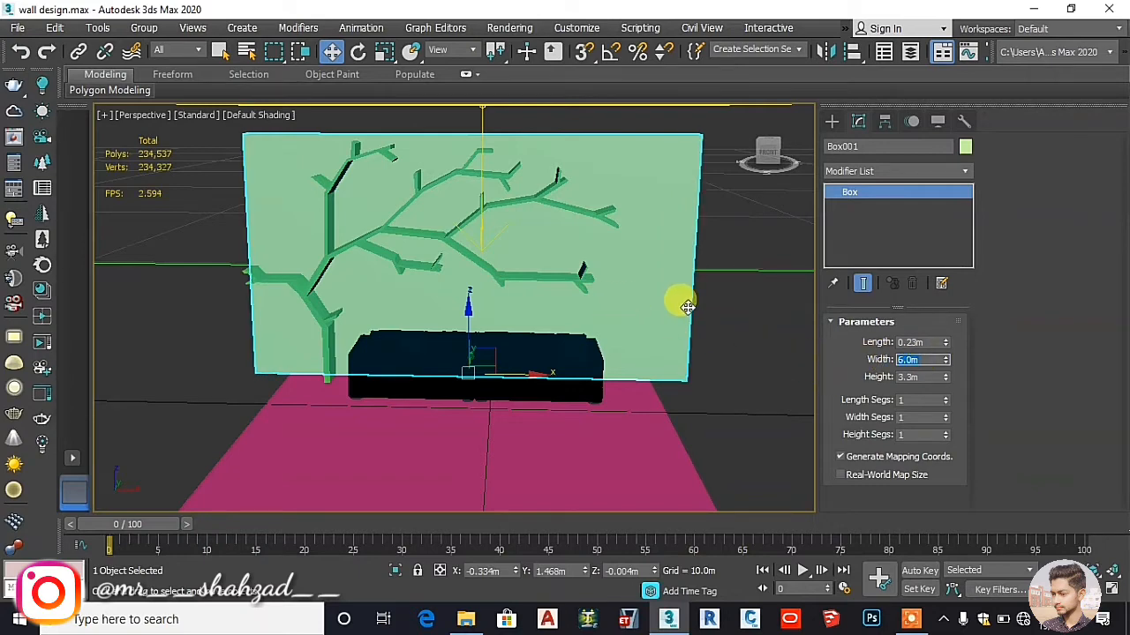
pyautogui.click(758, 366)
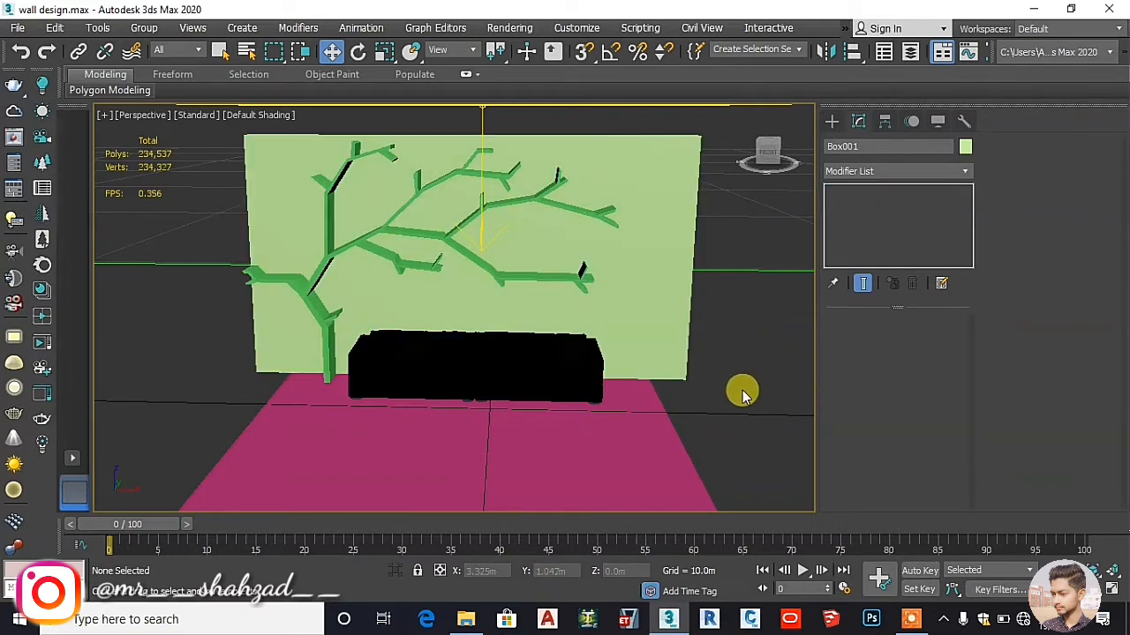
# - Enable 3D snapping and move the wall by its lower front corner onto the floor plane's rear corner, at about X -0.834 m
pyautogui.click(671, 359)
pyautogui.keyDown('alt'); pyautogui.moveTo(718, 379); pyautogui.dragTo(530, 171, button='middle'); pyautogui.keyUp('alt')
pyautogui.click(585, 50)
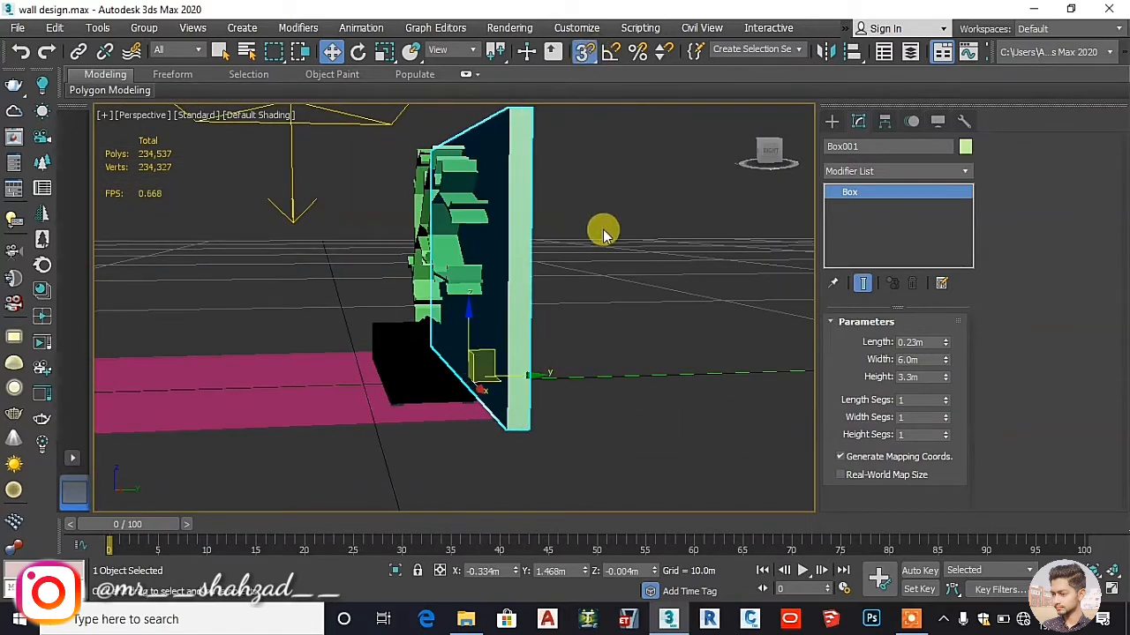
pyautogui.click(495, 424)
pyautogui.click(537, 380)
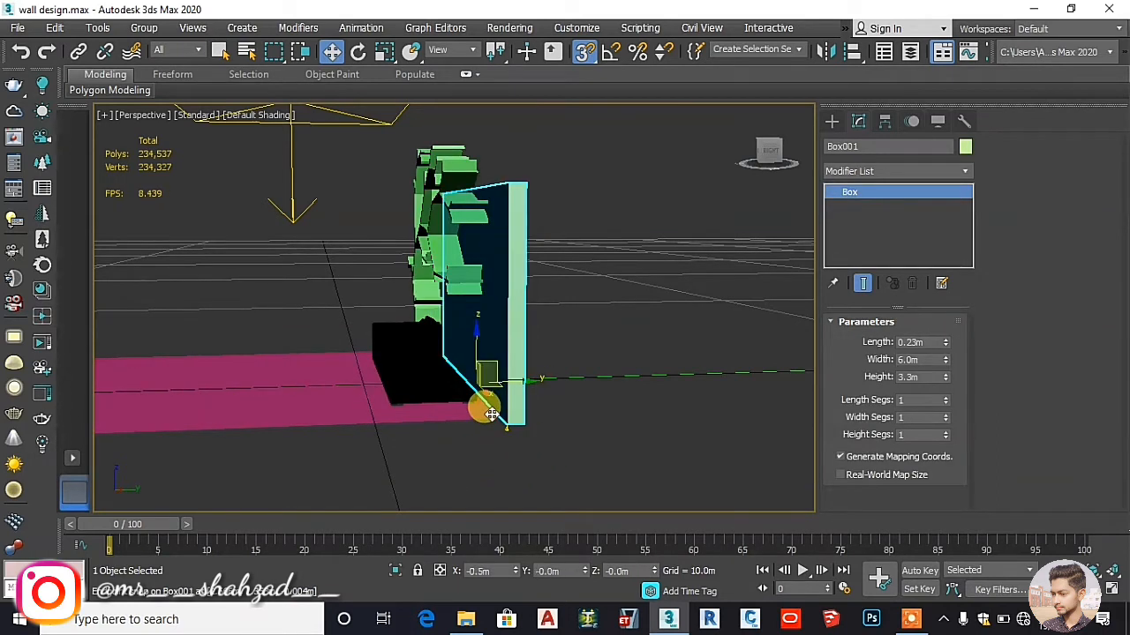
pyautogui.click(522, 462)
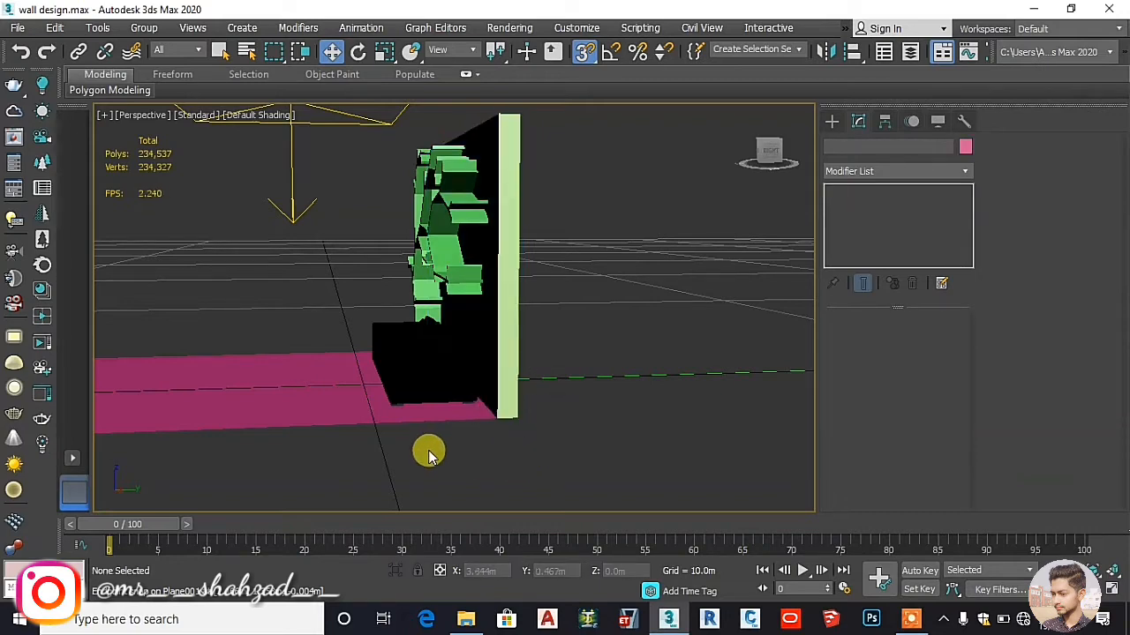
pyautogui.moveTo(429, 457); pyautogui.dragTo(414, 427, button='middle')
pyautogui.click(744, 115)
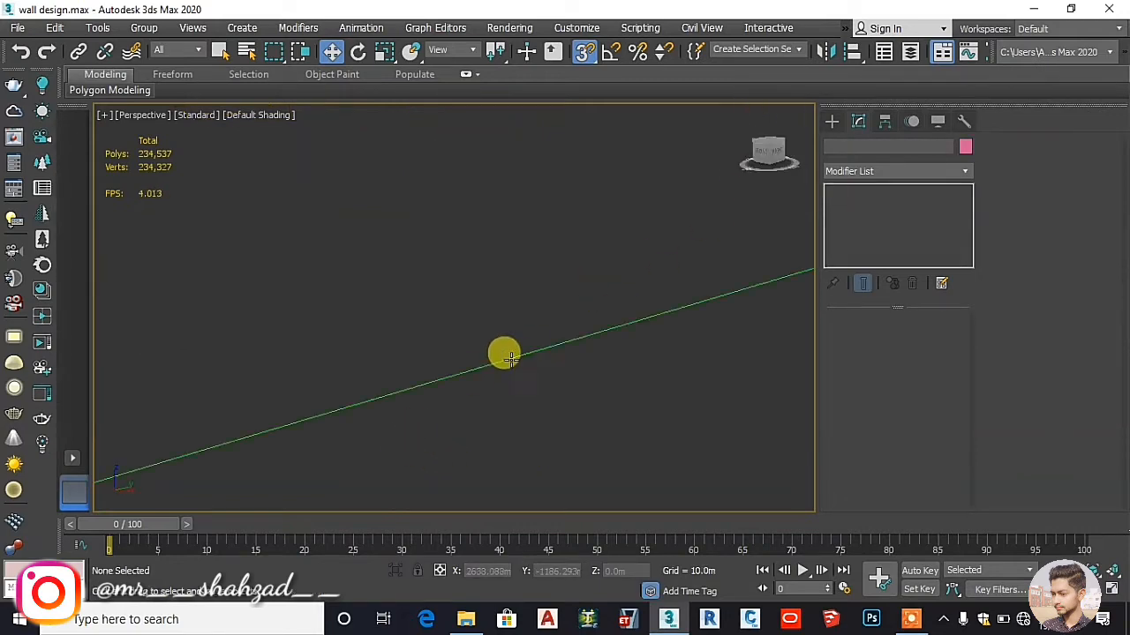
pyautogui.click(436, 275)
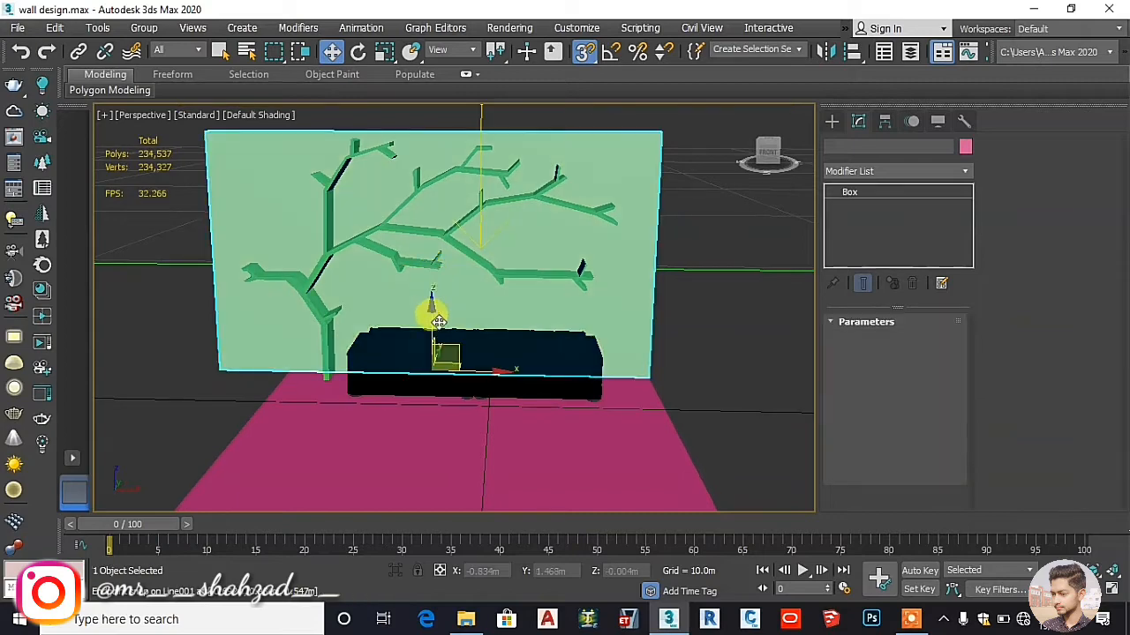
# - Disable snapping and set the tree's Extrude amount to 0.01 m
pyautogui.moveTo(504, 386); pyautogui.dragTo(651, 325, button='middle')
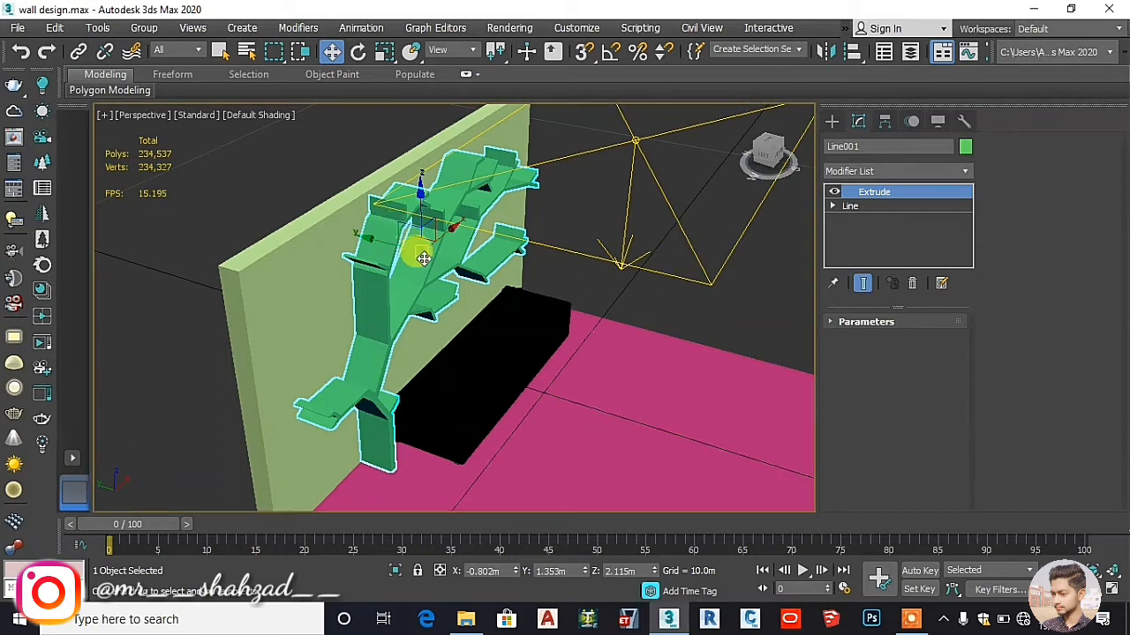
pyautogui.click(870, 321)
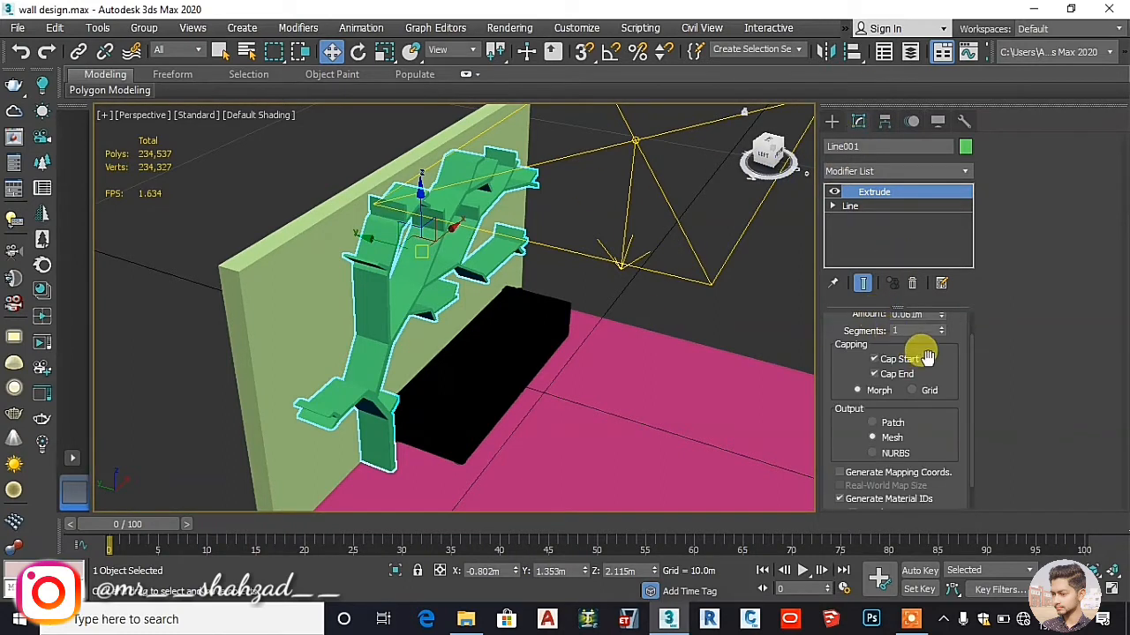
pyautogui.moveTo(931, 315); pyautogui.dragTo(882, 314)
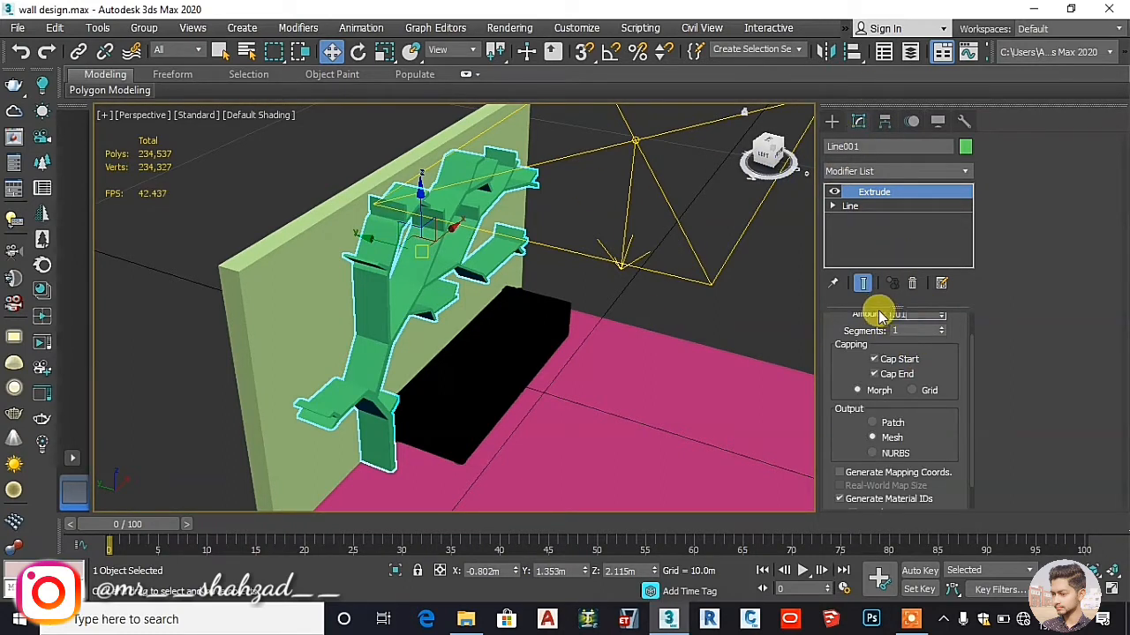
pyautogui.press('Return')
pyautogui.click(674, 290)
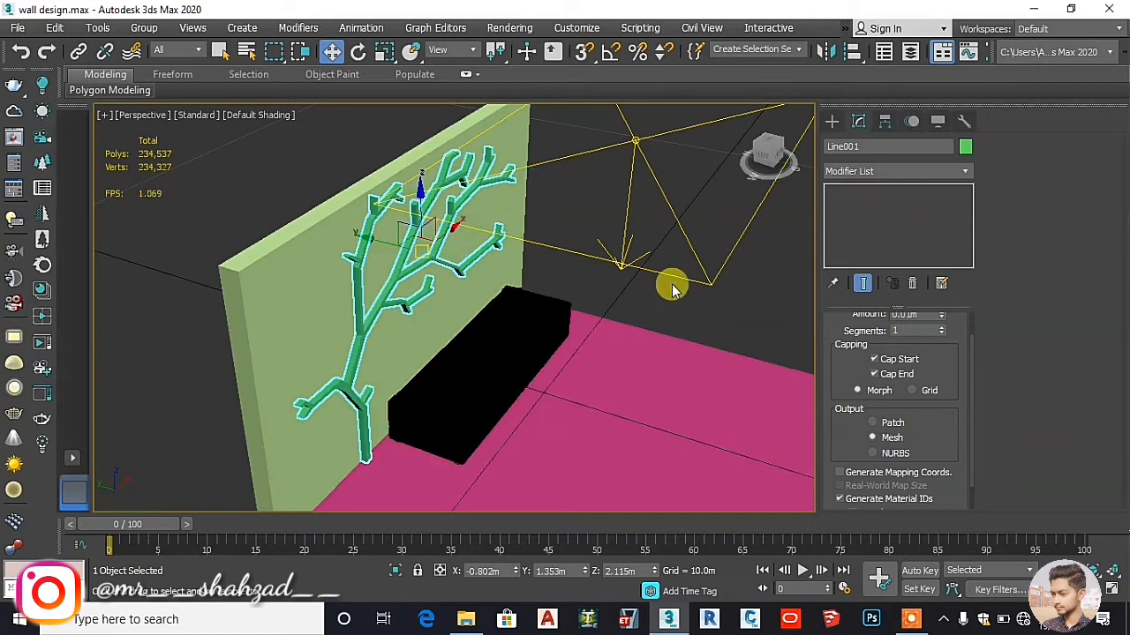
# - Reposition the thinned tree close against the wall, at about Y 1.358 m and Z 2.132 m
pyautogui.click(375, 272)
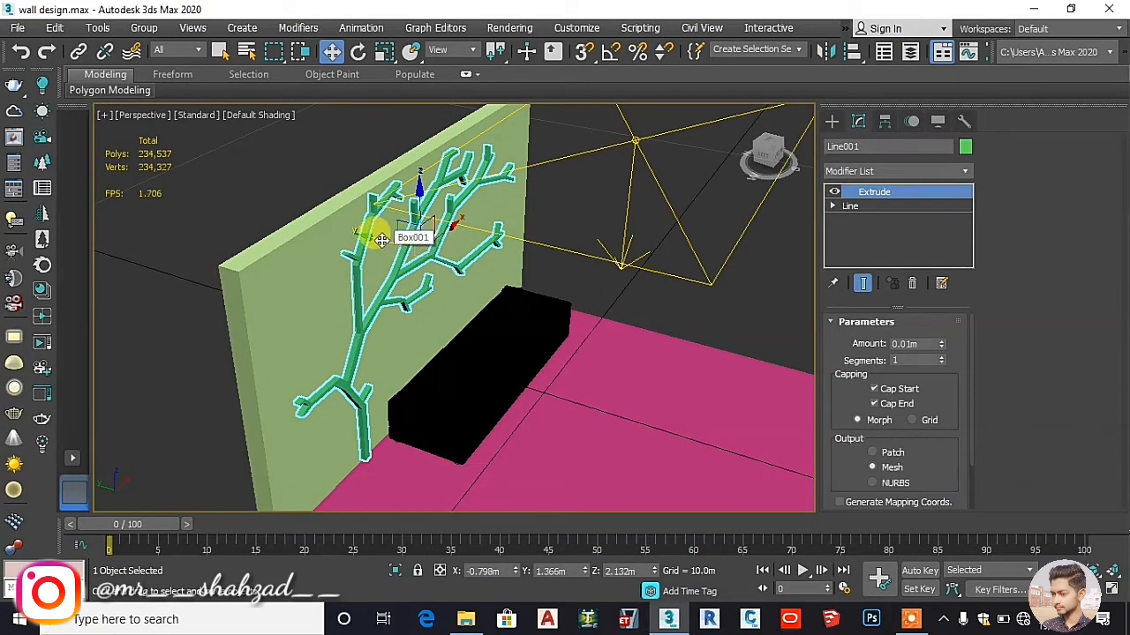
pyautogui.click(235, 167)
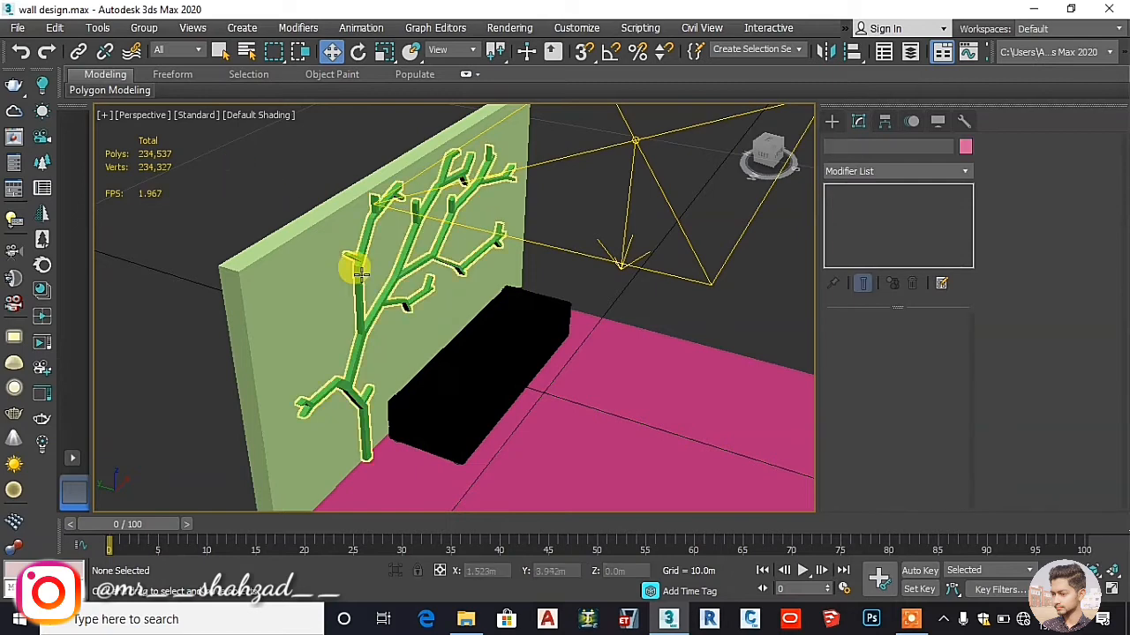
pyautogui.click(353, 257)
pyautogui.keyDown('alt'); pyautogui.moveTo(351, 298); pyautogui.dragTo(385, 251, button='middle'); pyautogui.keyUp('alt')
pyautogui.moveTo(384, 252)
pyautogui.mouseDown()
pyautogui.moveTo(342, 238)
pyautogui.moveTo(383, 250)
pyautogui.moveTo(372, 246)
pyautogui.mouseUp()
pyautogui.click(295, 179)
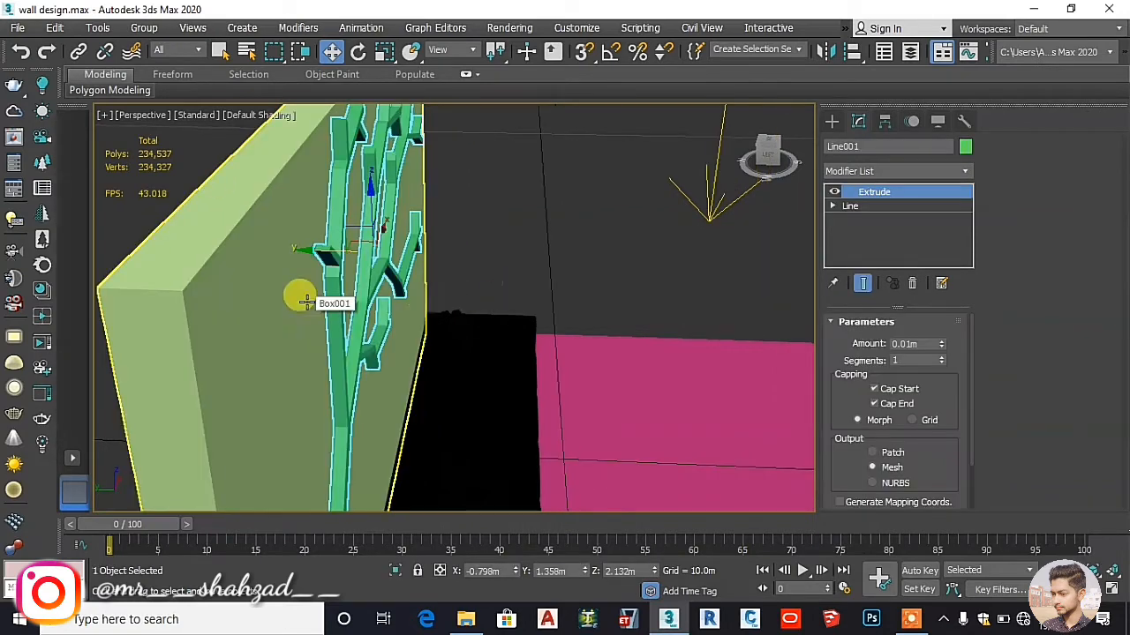
pyautogui.click(494, 262)
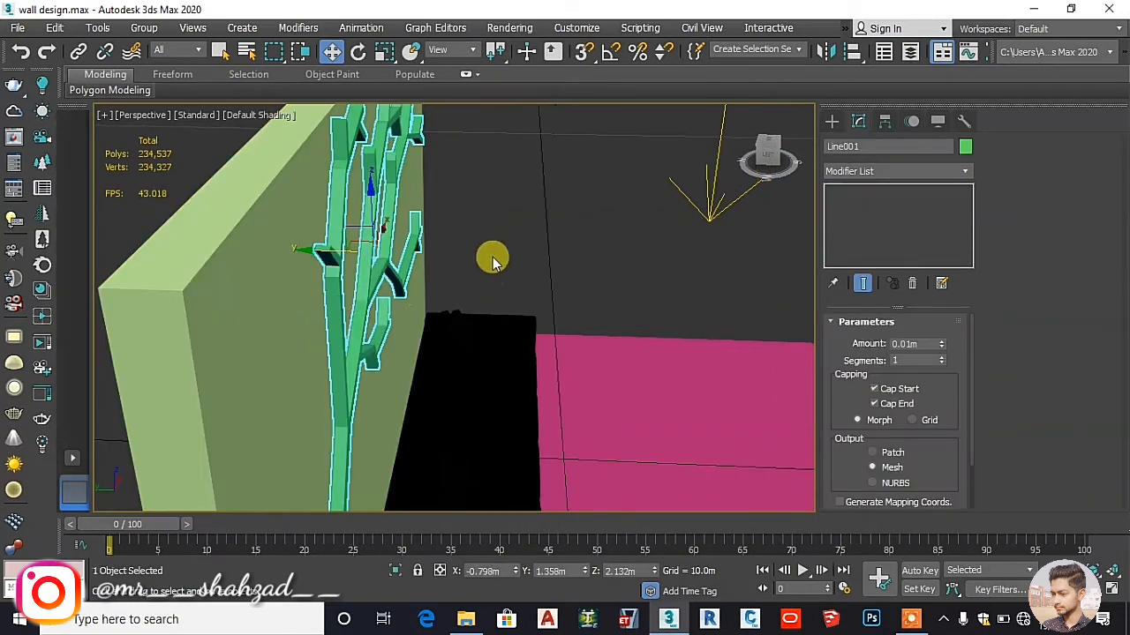
# - Isolate the tree and bring the back face of its lower trunk into close view
pyautogui.click(364, 258)
pyautogui.click(480, 427)
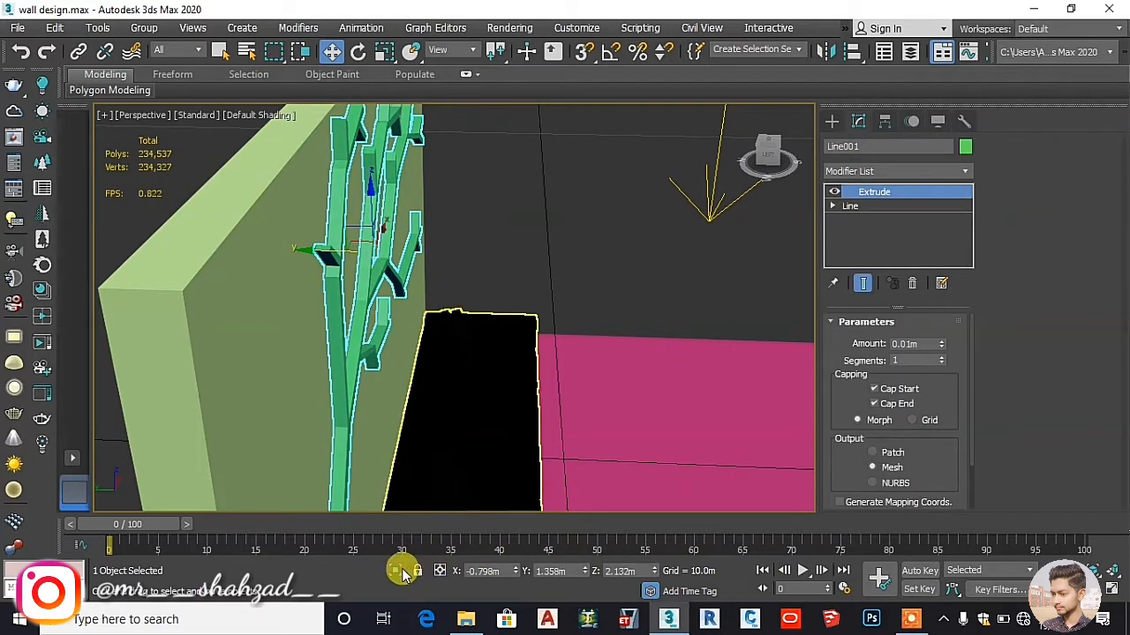
pyautogui.click(397, 571)
pyautogui.keyDown('alt'); pyautogui.moveTo(432, 371); pyautogui.dragTo(522, 252, button='middle'); pyautogui.keyUp('alt')
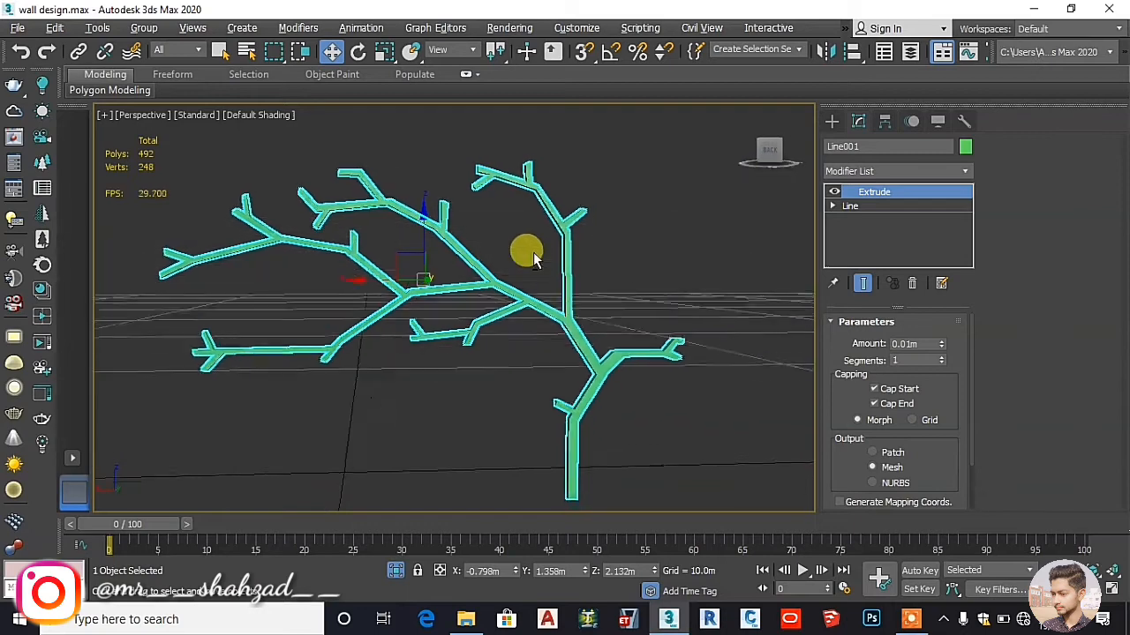
pyautogui.click(504, 235)
pyautogui.click(565, 446)
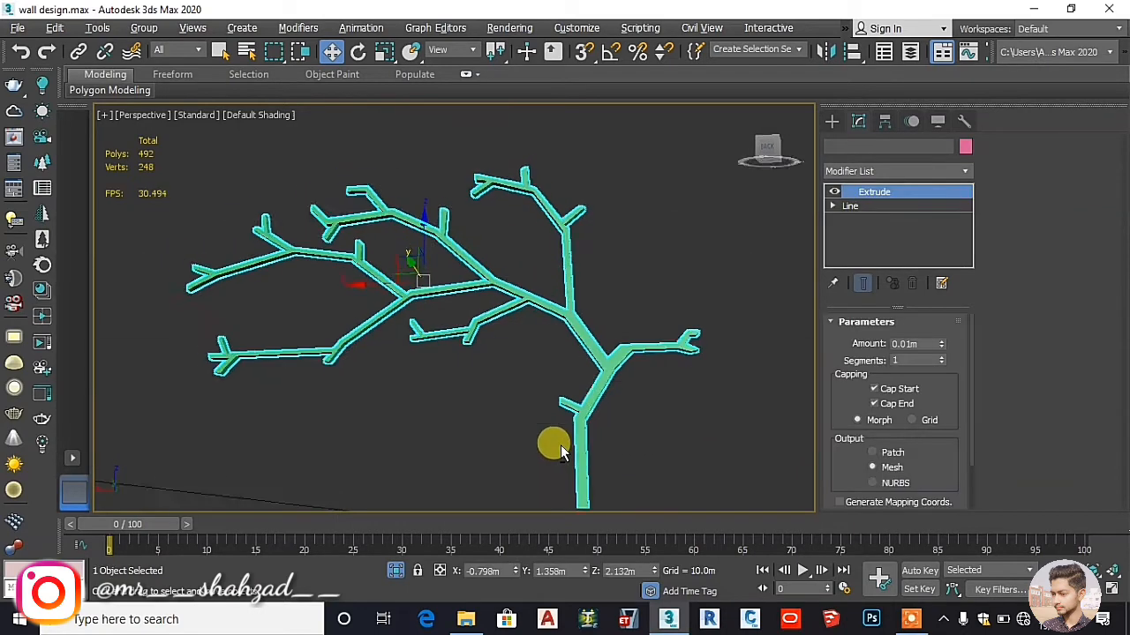
pyautogui.scroll(6, 578, 467)
pyautogui.moveTo(554, 465); pyautogui.dragTo(508, 418, button='middle')
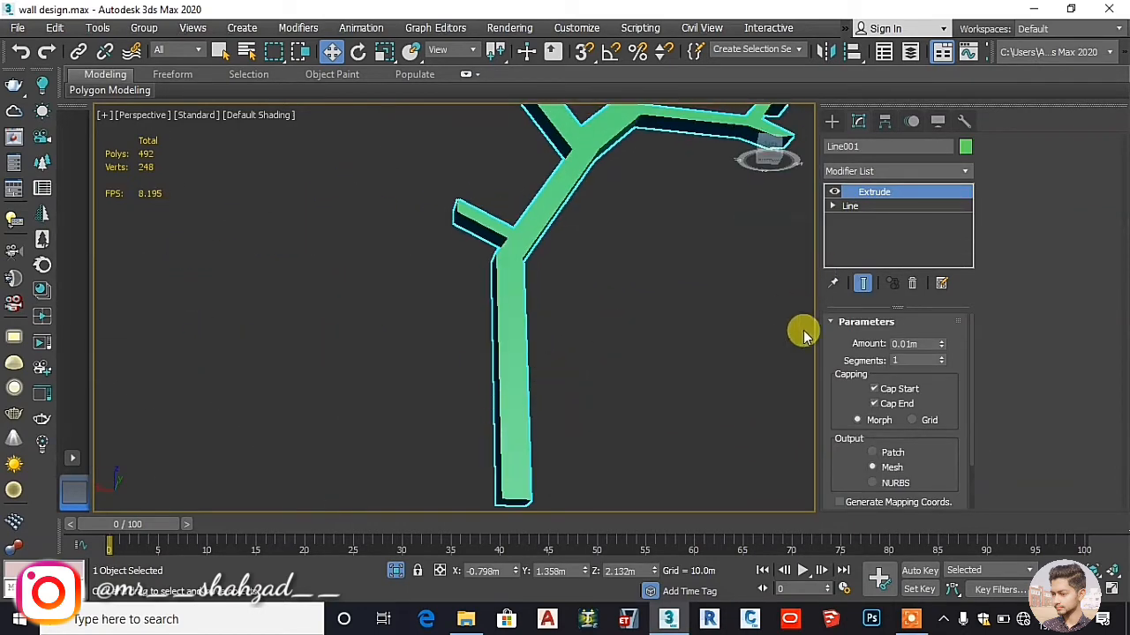
pyautogui.click(832, 123)
pyautogui.click(850, 145)
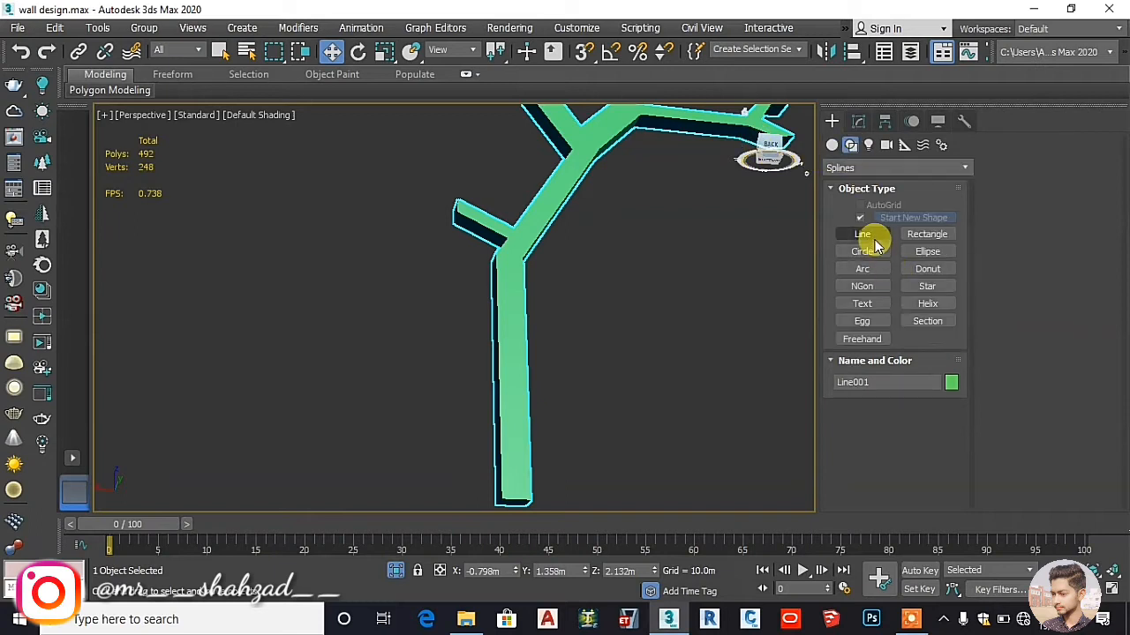
pyautogui.click(861, 234)
pyautogui.click(513, 486)
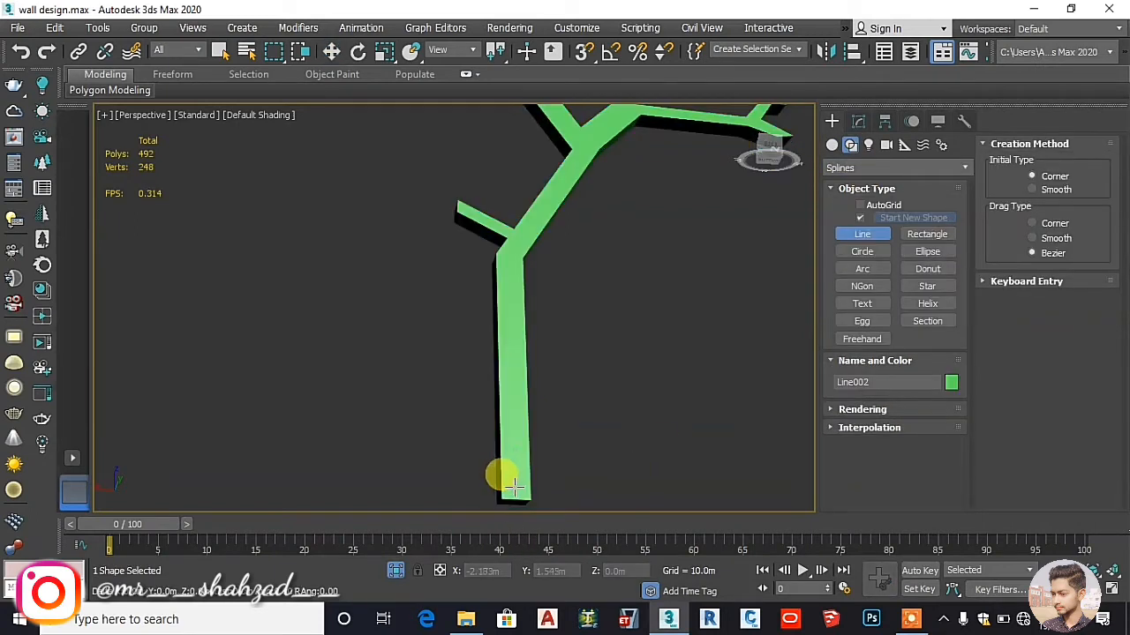
pyautogui.click(510, 254)
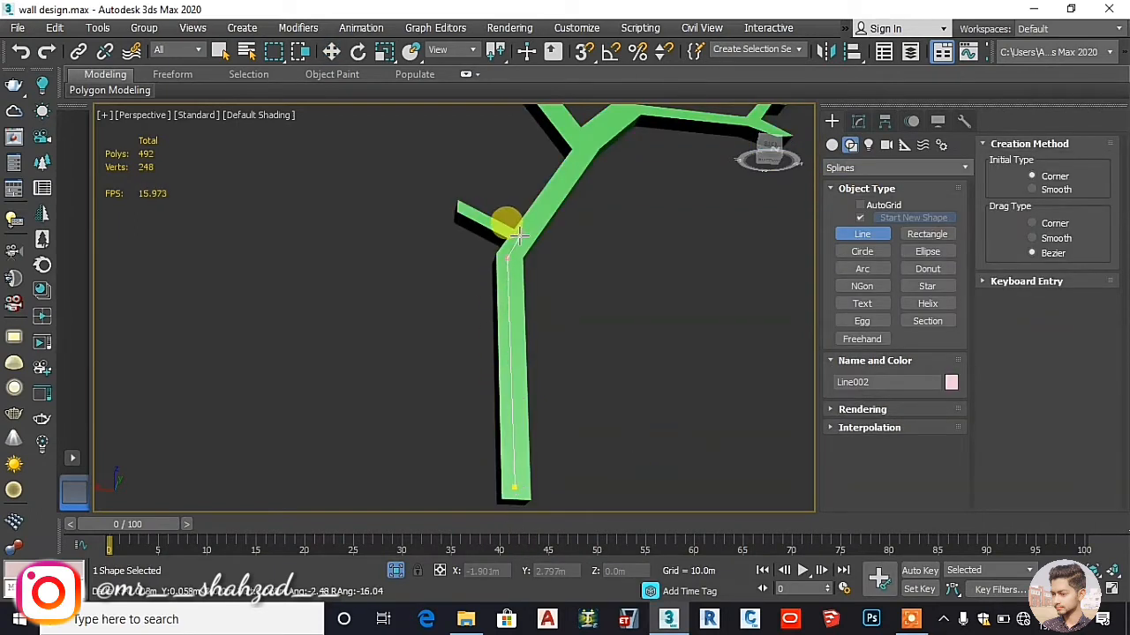
pyautogui.click(518, 237)
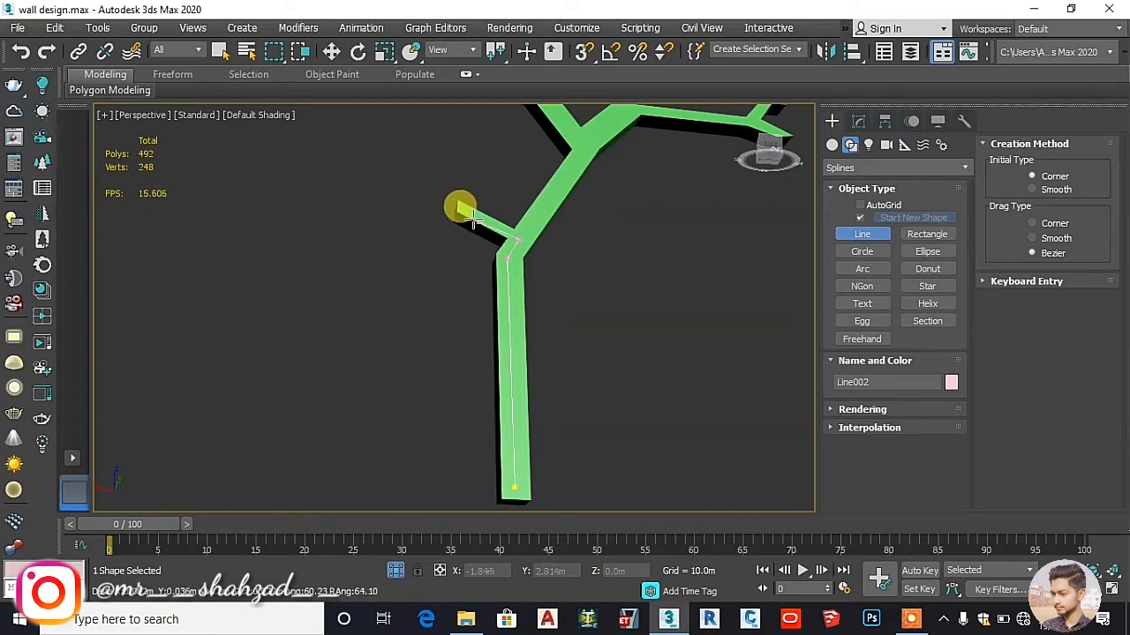
pyautogui.click(460, 209)
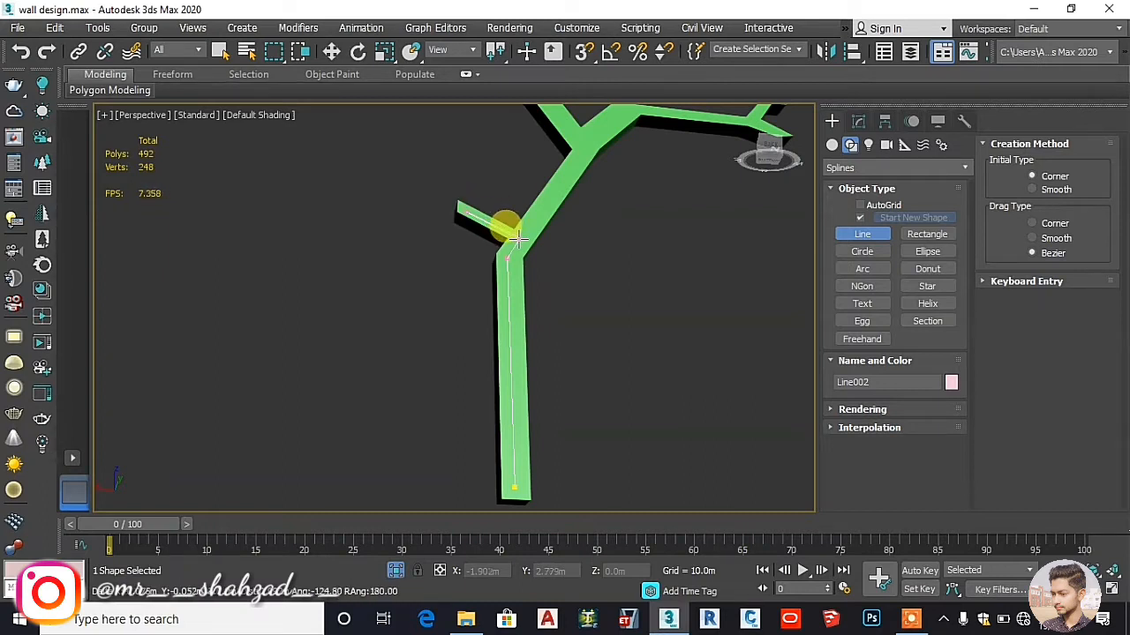
pyautogui.click(518, 237)
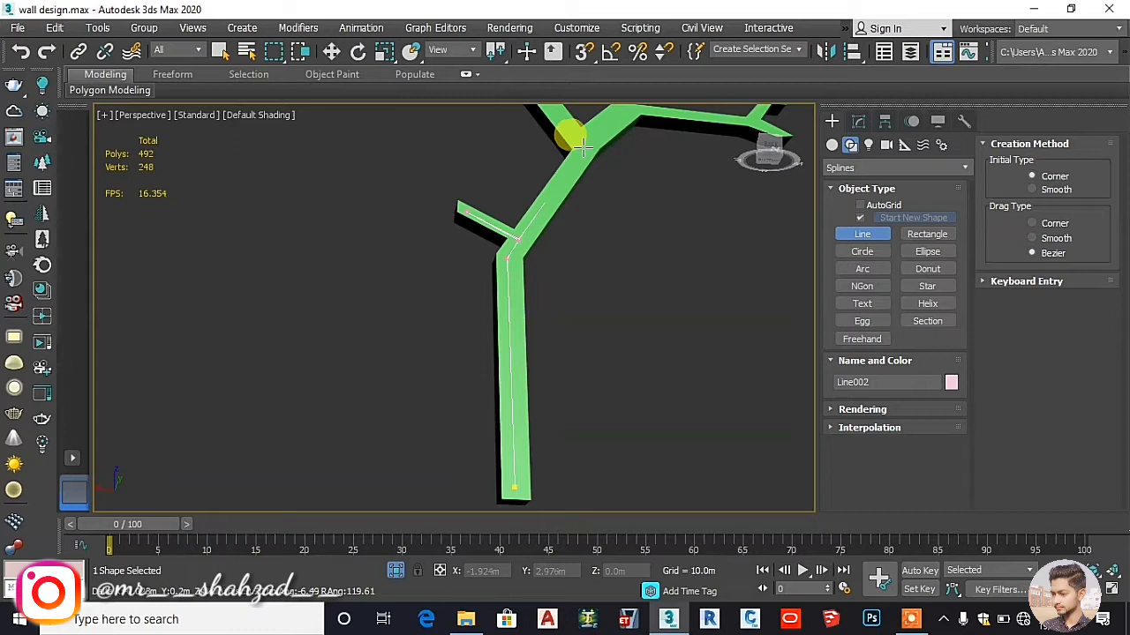
pyautogui.moveTo(582, 141)
pyautogui.mouseDown(button='middle')
pyautogui.moveTo(526, 308)
pyautogui.moveTo(534, 280)
pyautogui.mouseUp(button='middle')
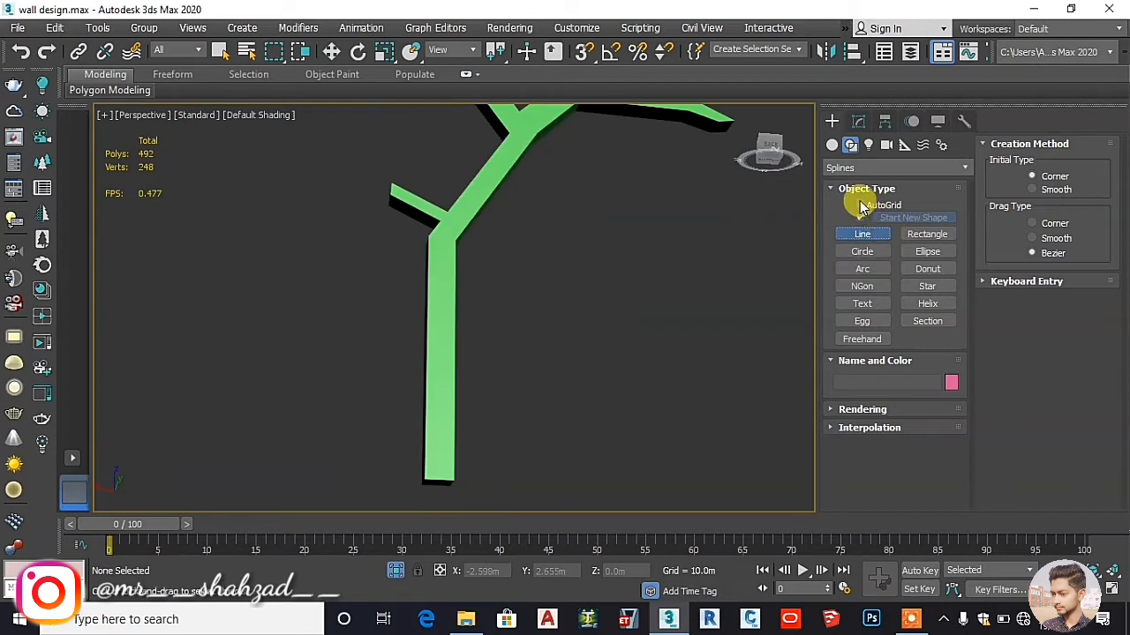
# - Enable AutoGrid for the Line tool to trace the tree's back face, and leave line drawing once the inner outline is traced
pyautogui.click(860, 204)
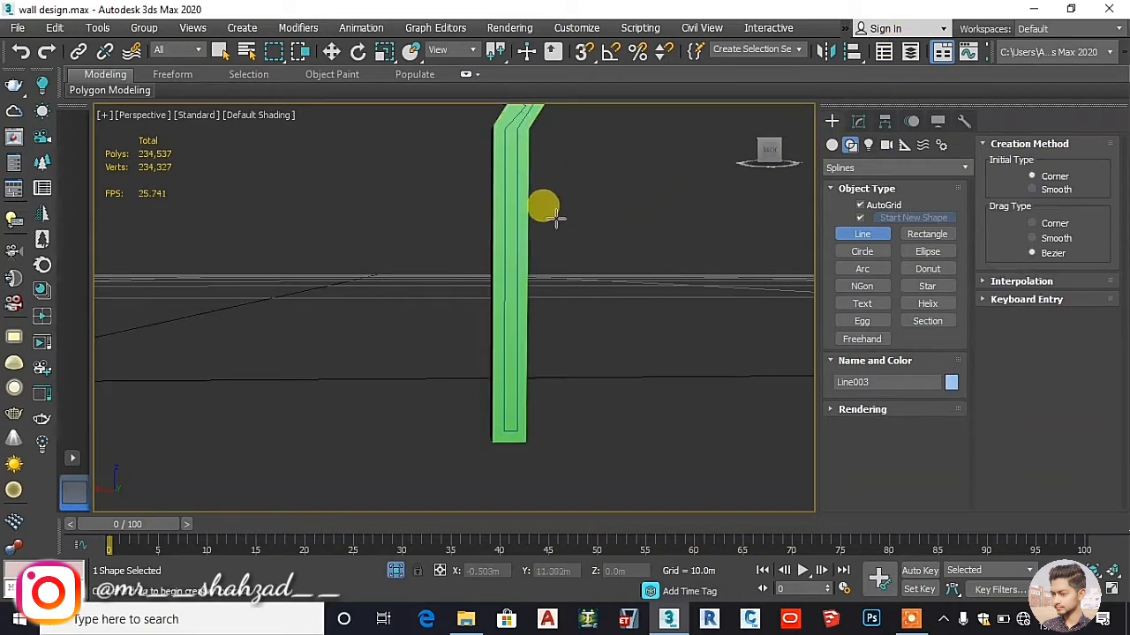
pyautogui.click(520, 187)
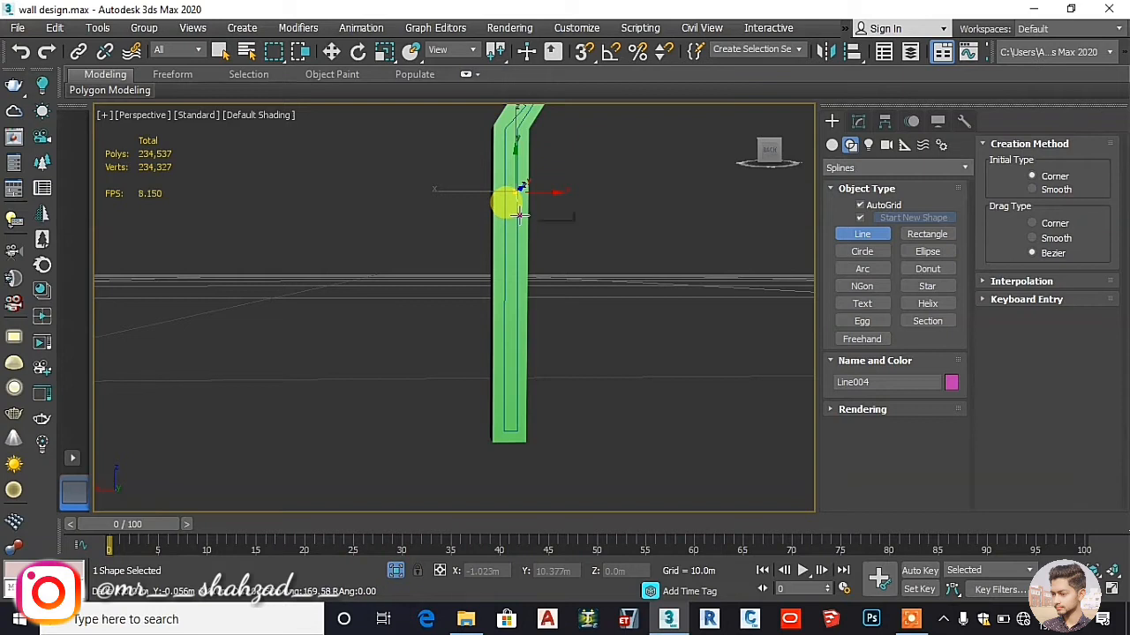
pyautogui.press('w')
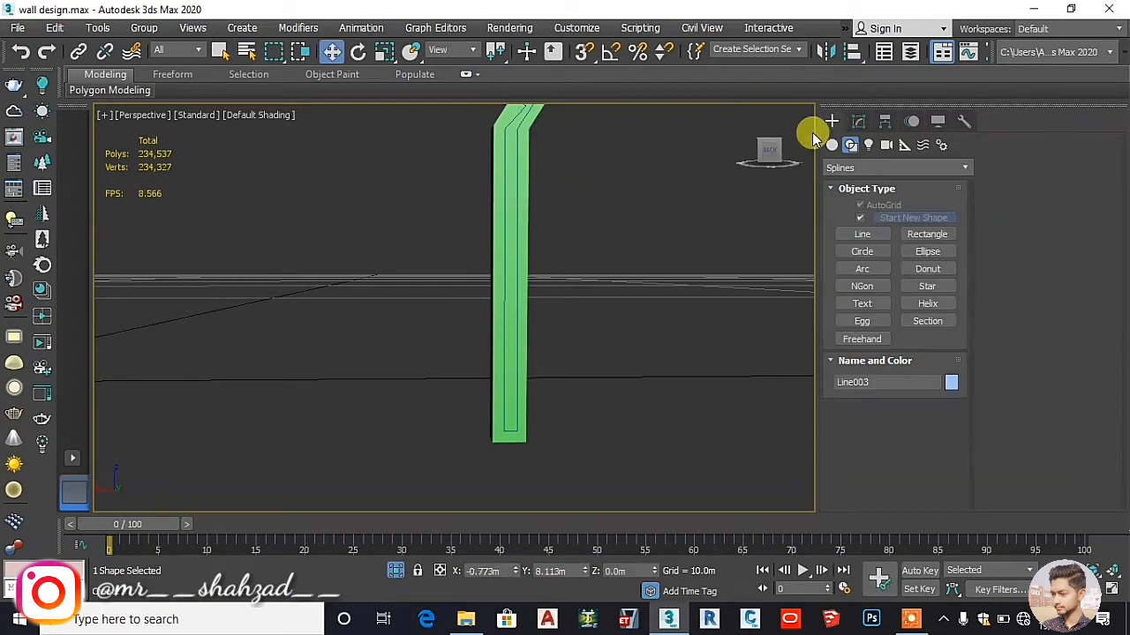
# - Select the traced outline on the tree's back and select its whole closed spline at spline level
pyautogui.click(515, 135)
pyautogui.rightClick(513, 177)
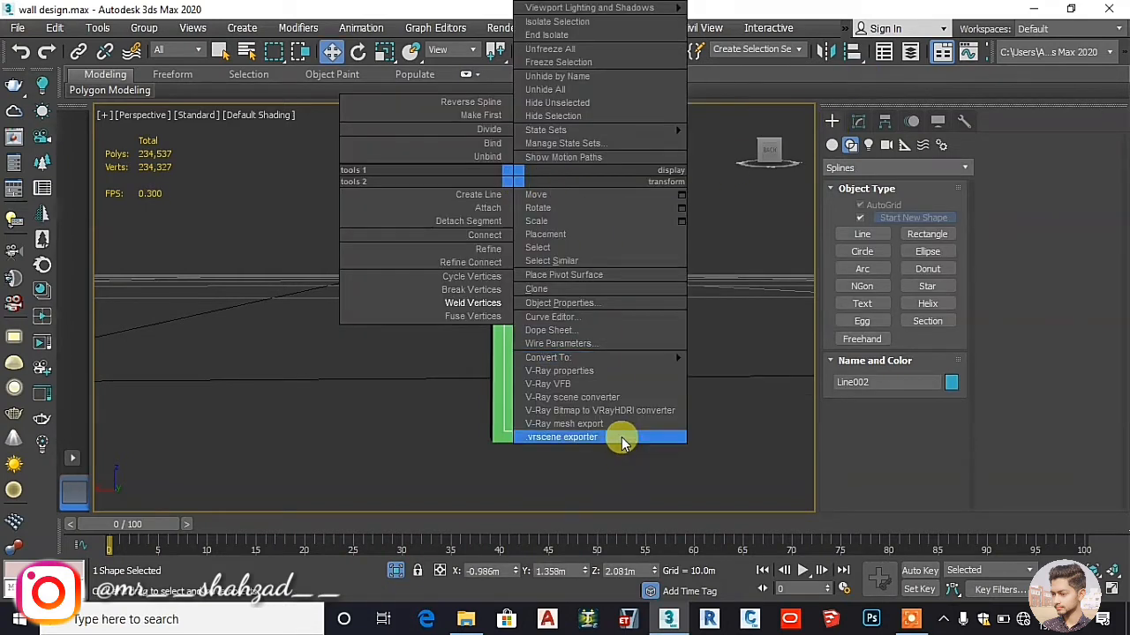
pyautogui.moveTo(606, 359)
pyautogui.click(713, 359)
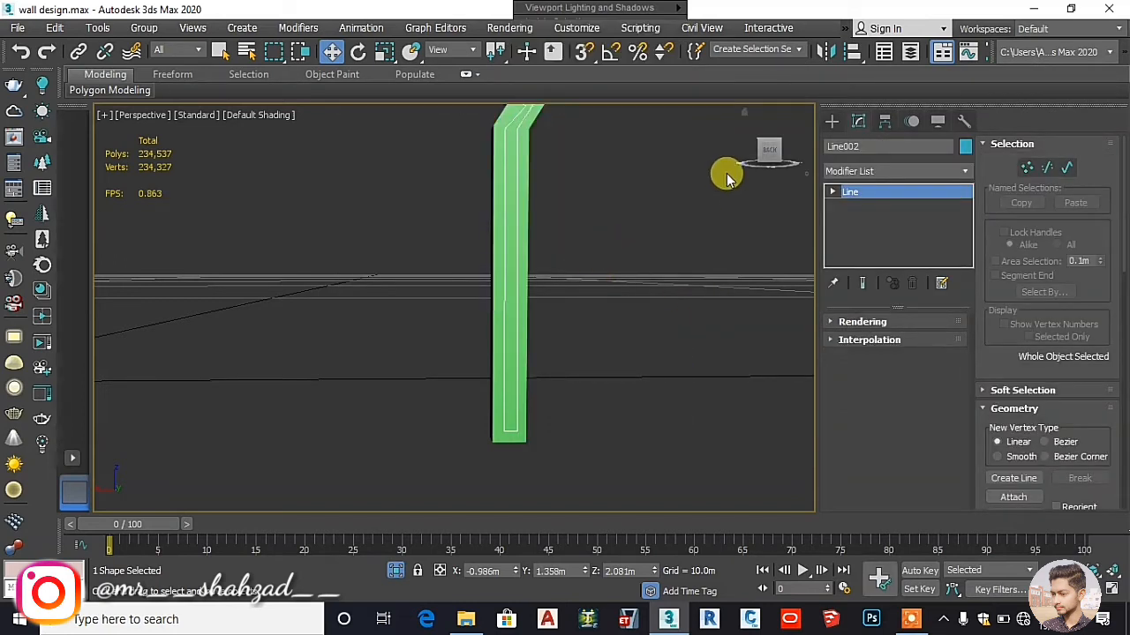
pyautogui.click(1067, 168)
pyautogui.scroll(-4, 538, 371)
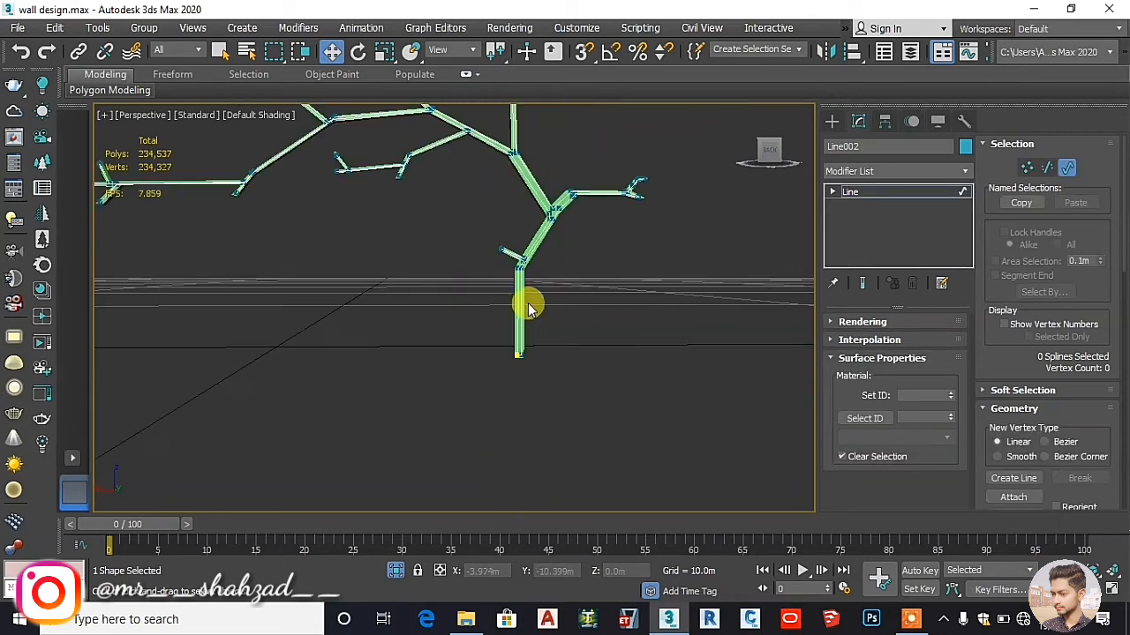
pyautogui.scroll(-3, 645, 345)
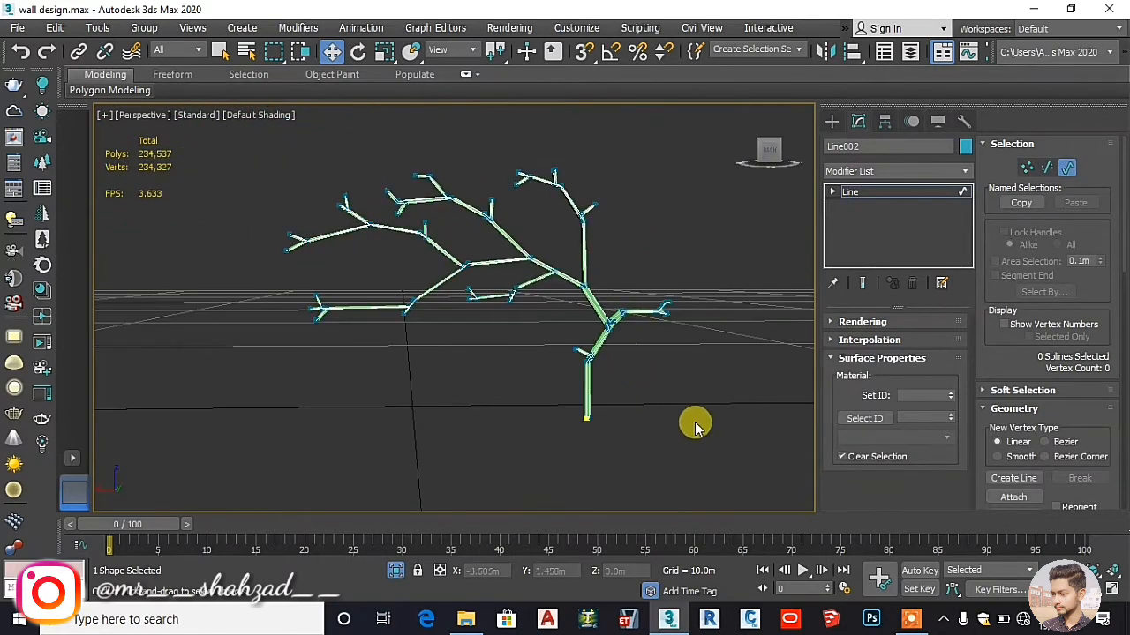
pyautogui.moveTo(697, 426); pyautogui.dragTo(282, 172)
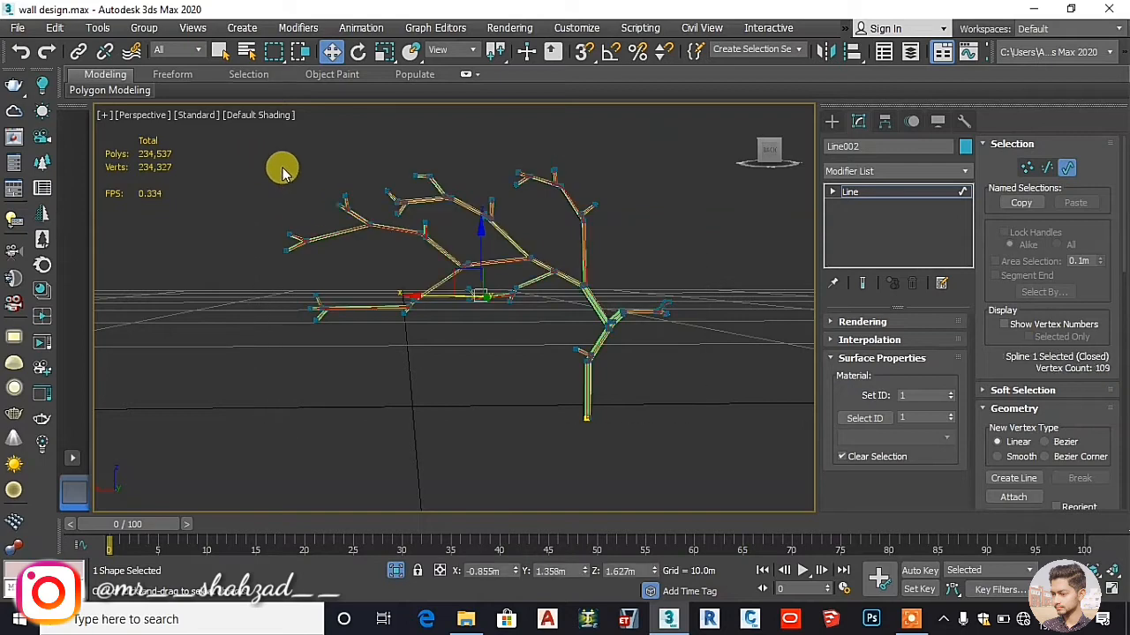
# - Make the outline renderable in both renderer and viewport, with a radial thickness of 0.01 m
pyautogui.click(855, 322)
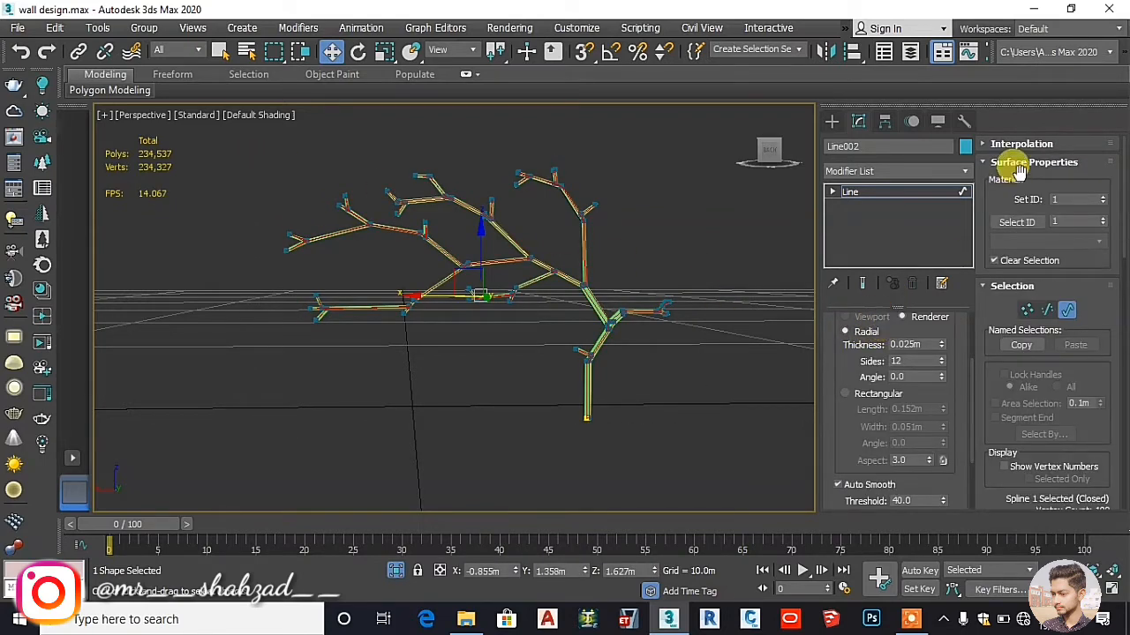
pyautogui.scroll(3, 863, 336)
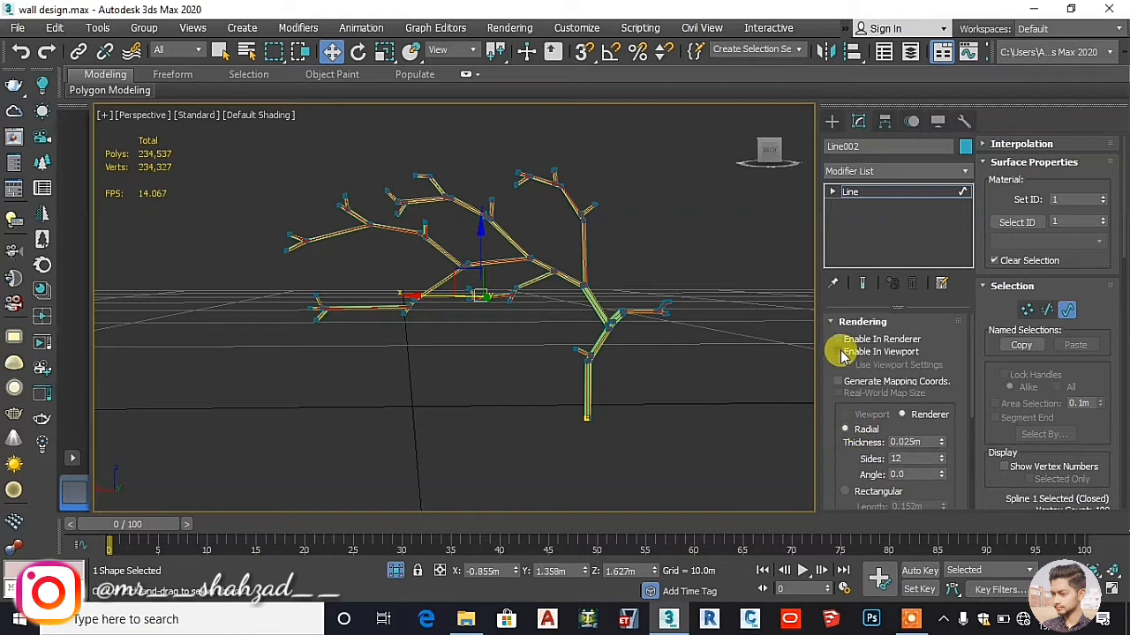
pyautogui.click(838, 351)
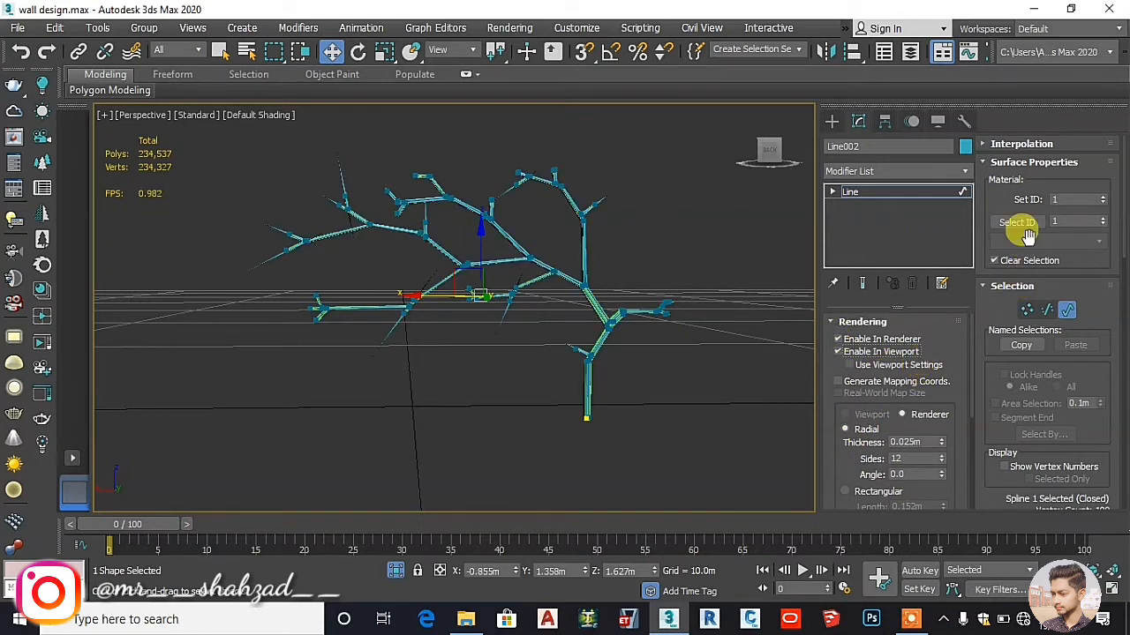
pyautogui.scroll(-2, 880, 400)
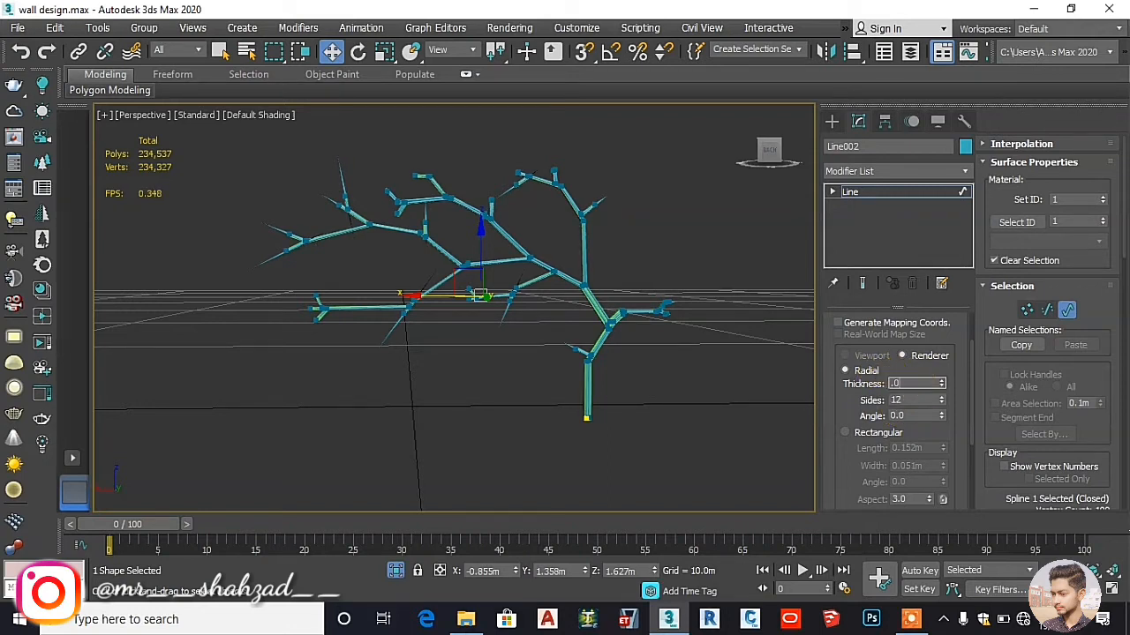
pyautogui.click(893, 371)
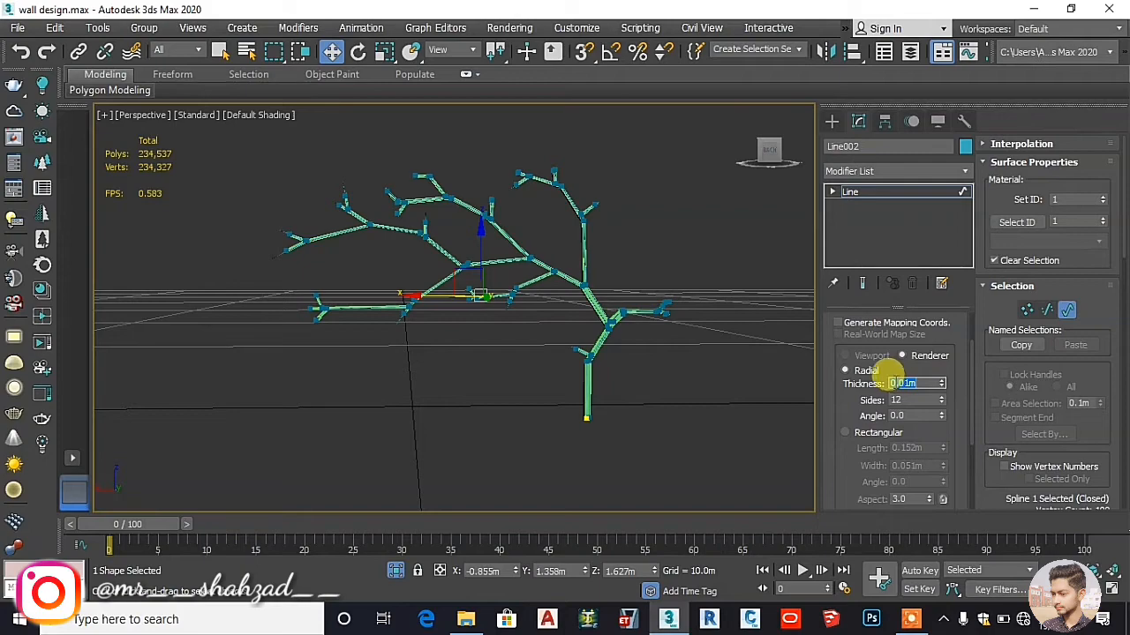
# - Try a radial thickness of 0.005 m on the outline and restore it to 0.01 m
pyautogui.scroll(8, 569, 295)
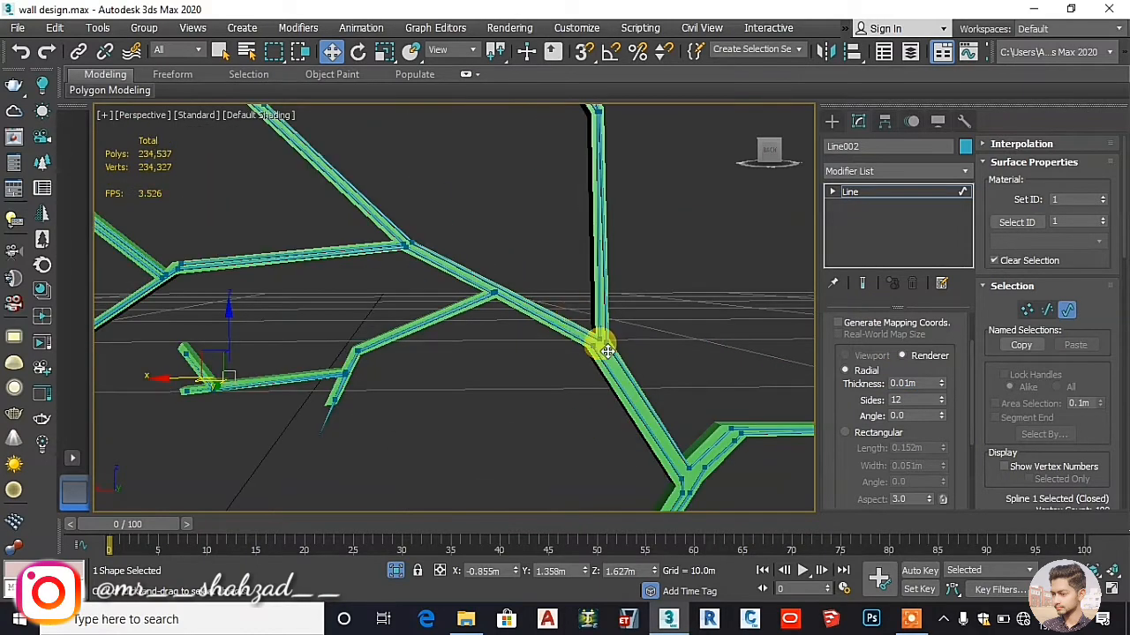
pyautogui.moveTo(607, 352); pyautogui.dragTo(748, 445, button='middle')
pyautogui.scroll(4, 545, 324)
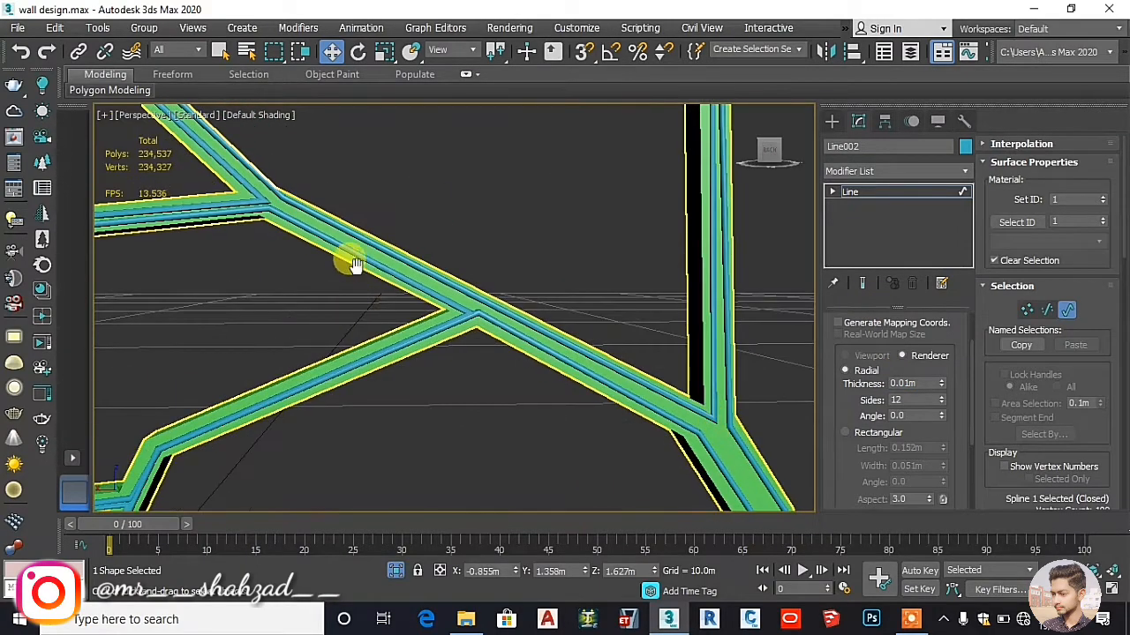
pyautogui.moveTo(353, 264); pyautogui.dragTo(535, 373, button='middle')
pyautogui.click(892, 381)
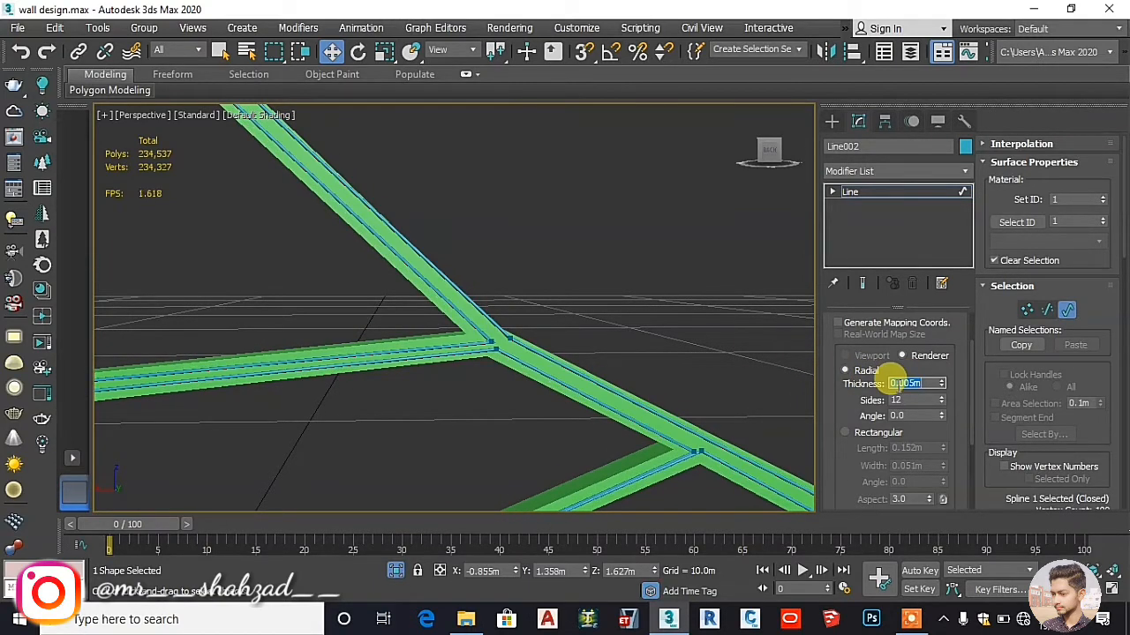
pyautogui.click(724, 327)
pyautogui.click(831, 121)
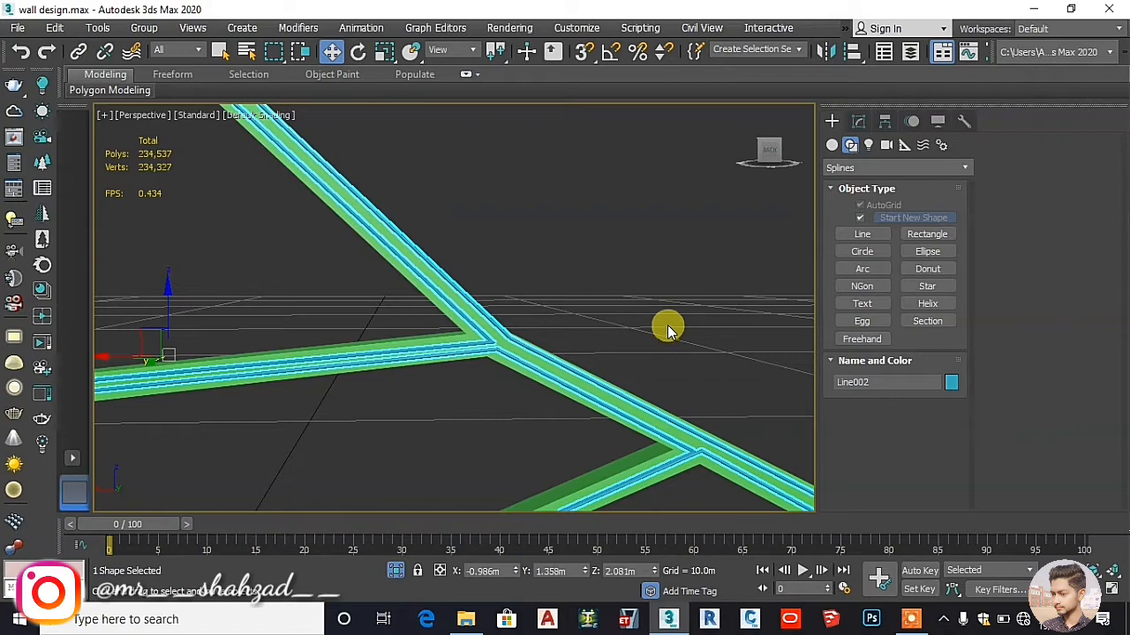
# - End the current isolation and isolate only the traced outline object
pyautogui.scroll(-3, 667, 323)
pyautogui.moveTo(676, 297); pyautogui.dragTo(456, 280, button='middle')
pyautogui.click(395, 569)
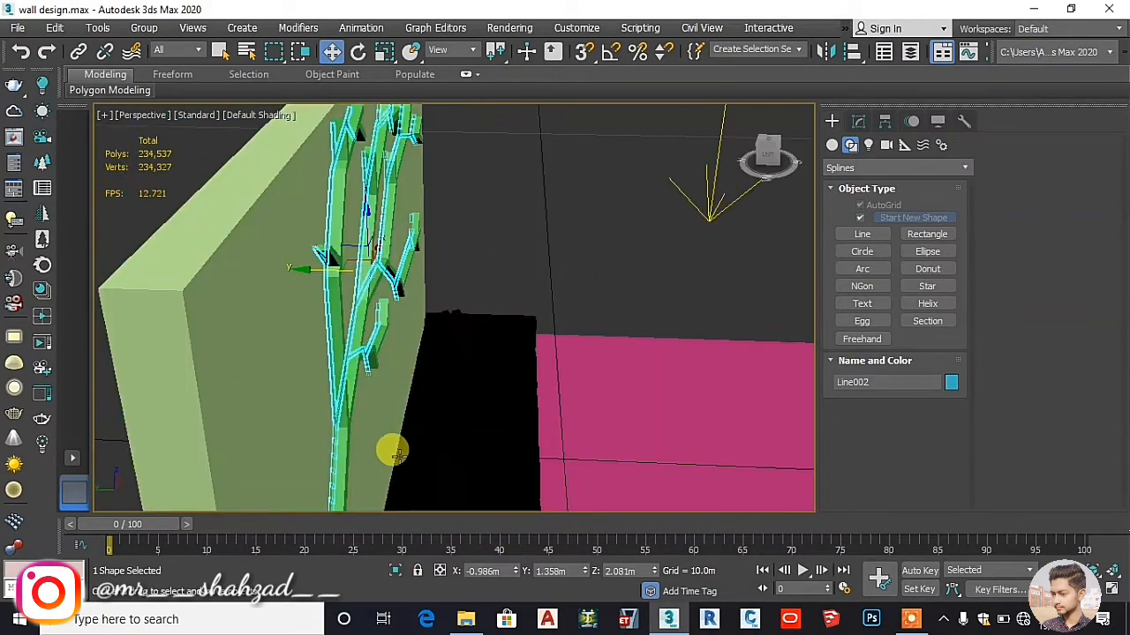
pyautogui.click(396, 570)
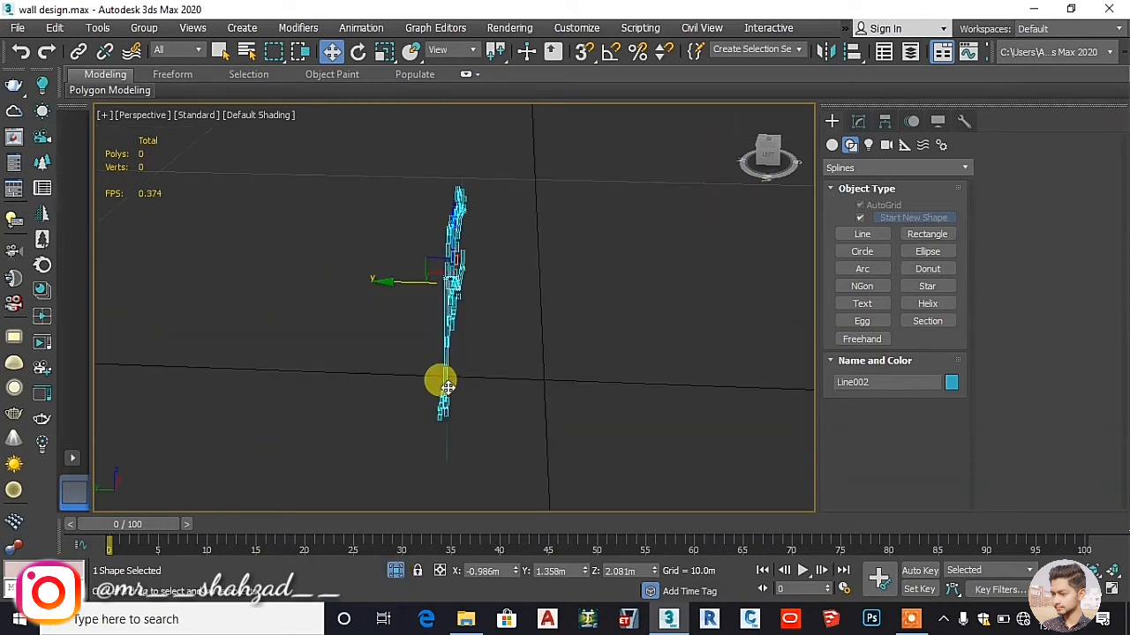
# - Assign the yellow VRayLightMtl material, Material #25, to the isolated outline and reselect it
pyautogui.moveTo(448, 388); pyautogui.dragTo(525, 409, button='middle')
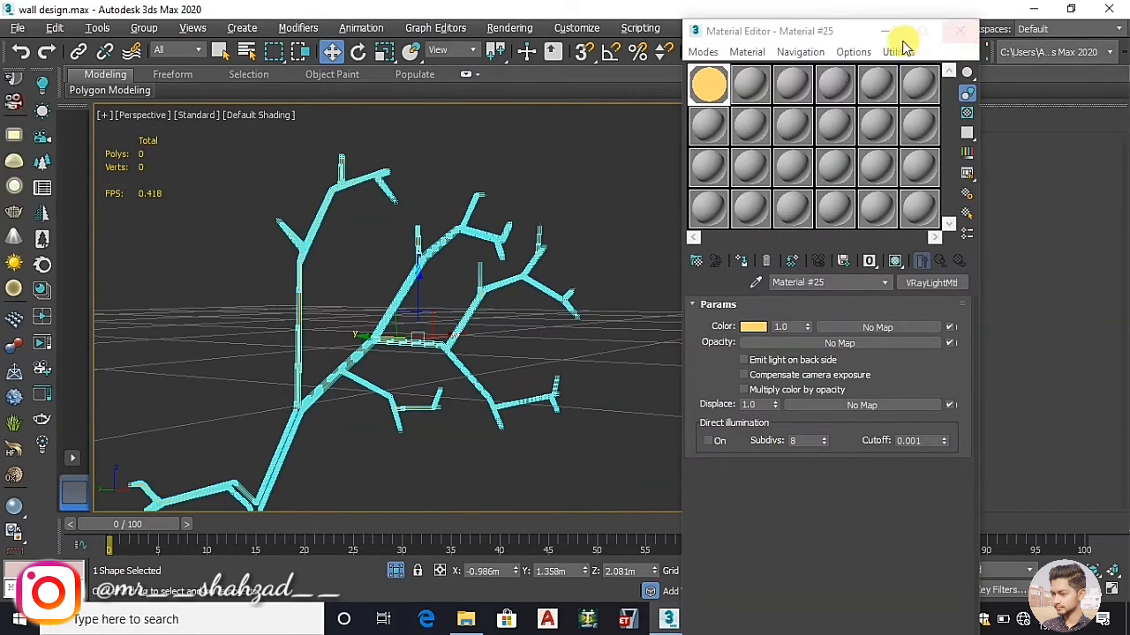
pyautogui.click(966, 21)
pyautogui.click(470, 246)
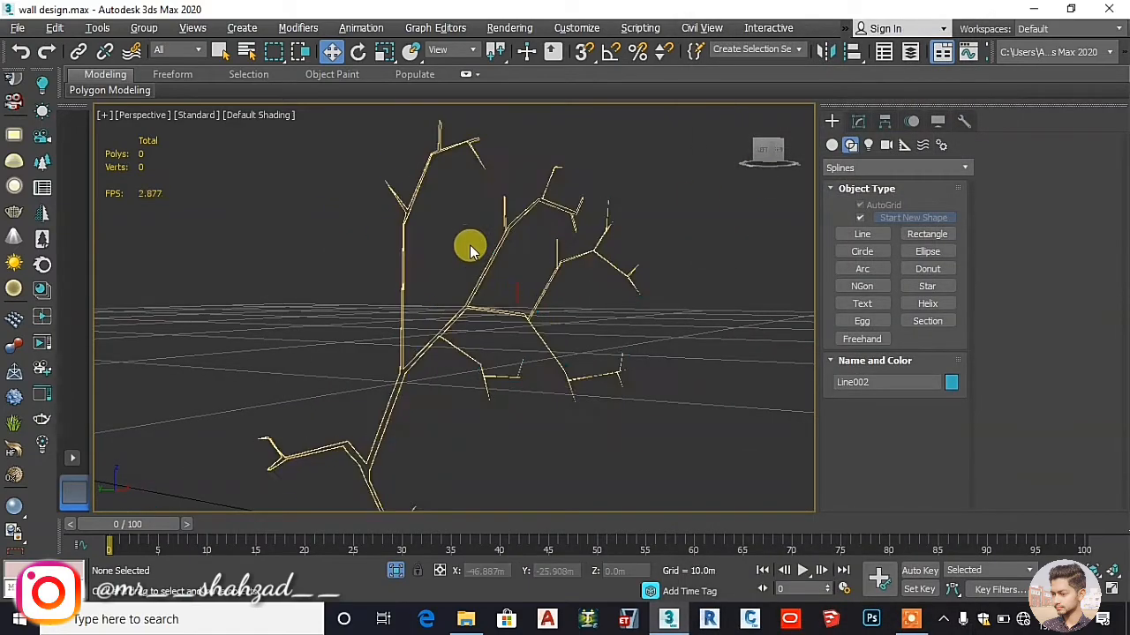
pyautogui.click(466, 311)
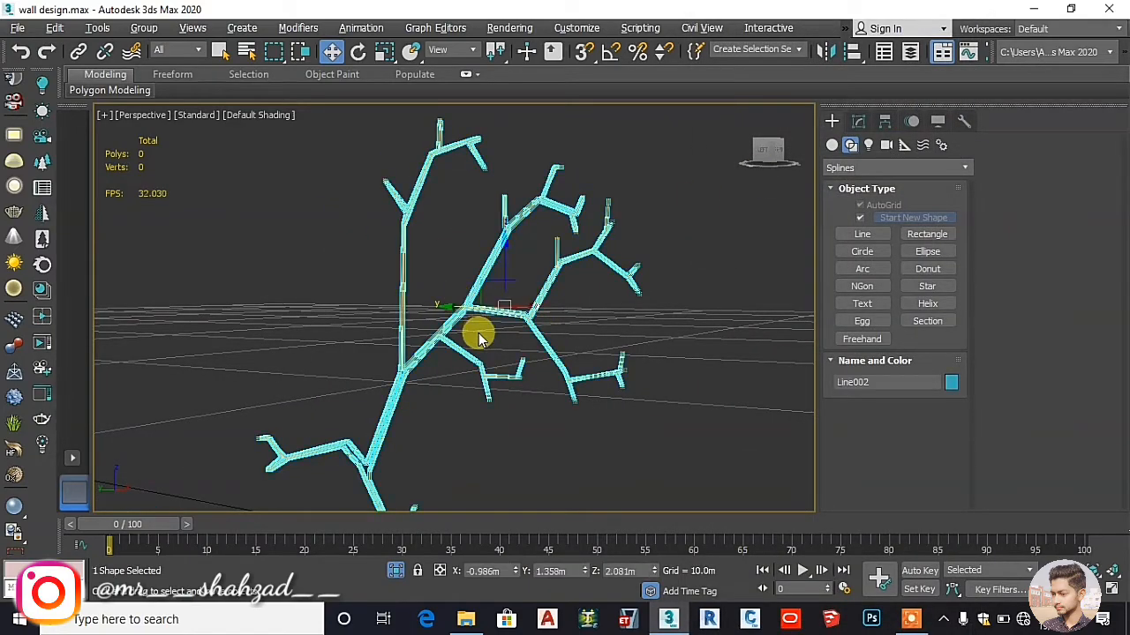
pyautogui.keyDown('alt'); pyautogui.moveTo(476, 328); pyautogui.dragTo(392, 345, button='middle'); pyautogui.keyUp('alt')
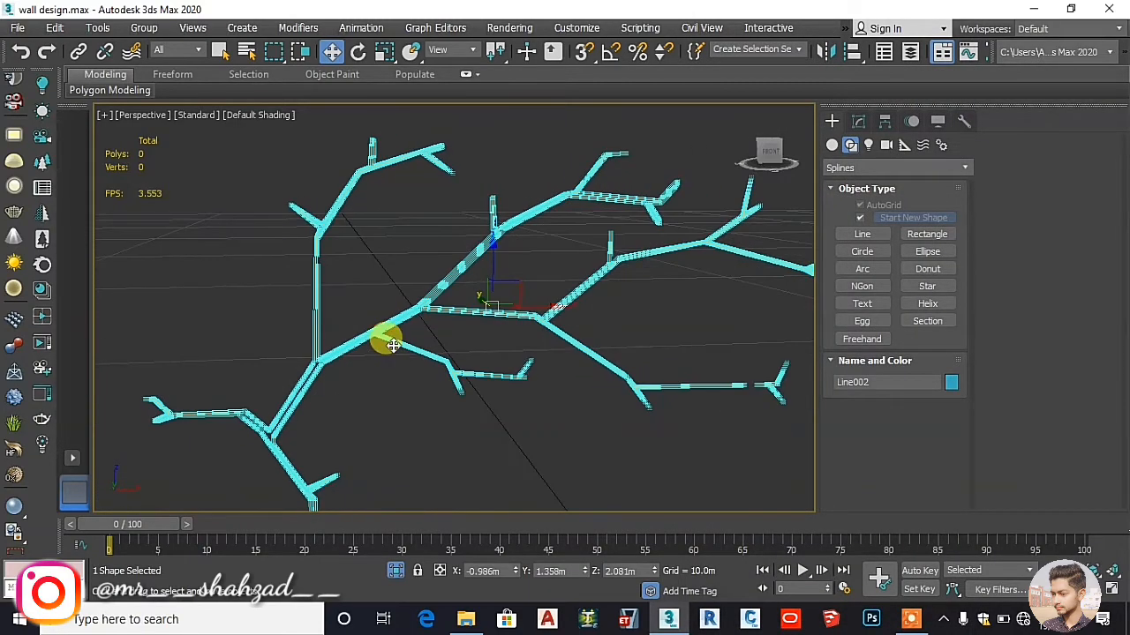
# - Show the full scene again and run a V-Ray test render of the tree wall and sofa from the front
pyautogui.click(396, 571)
pyautogui.keyDown('alt'); pyautogui.moveTo(466, 394); pyautogui.dragTo(391, 361, button='middle'); pyautogui.keyUp('alt')
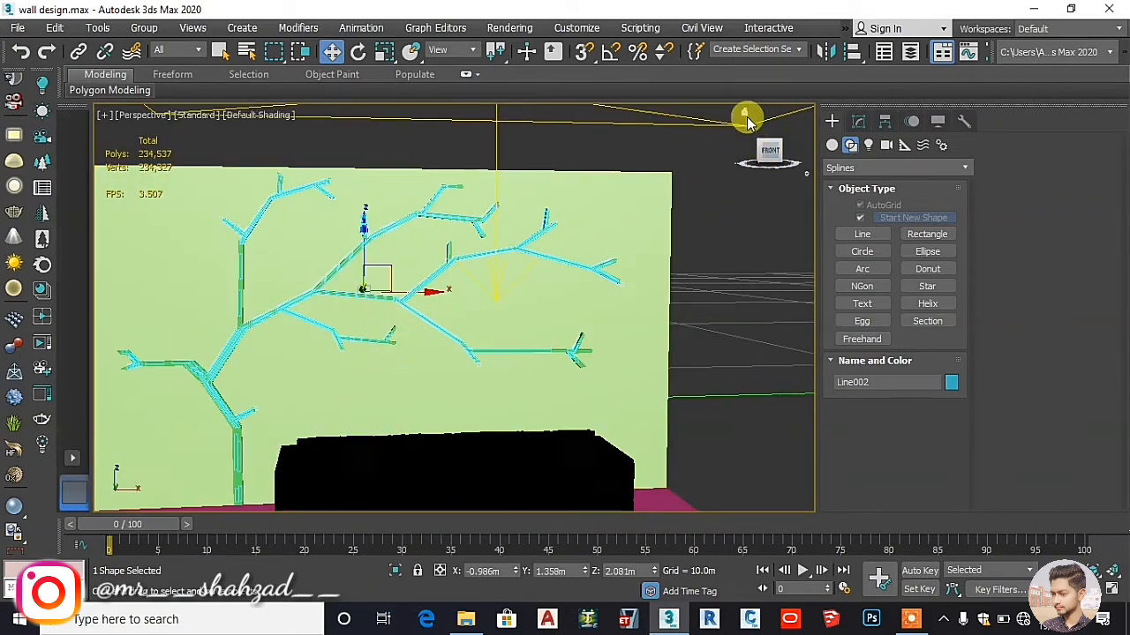
pyautogui.scroll(-3, 563, 296)
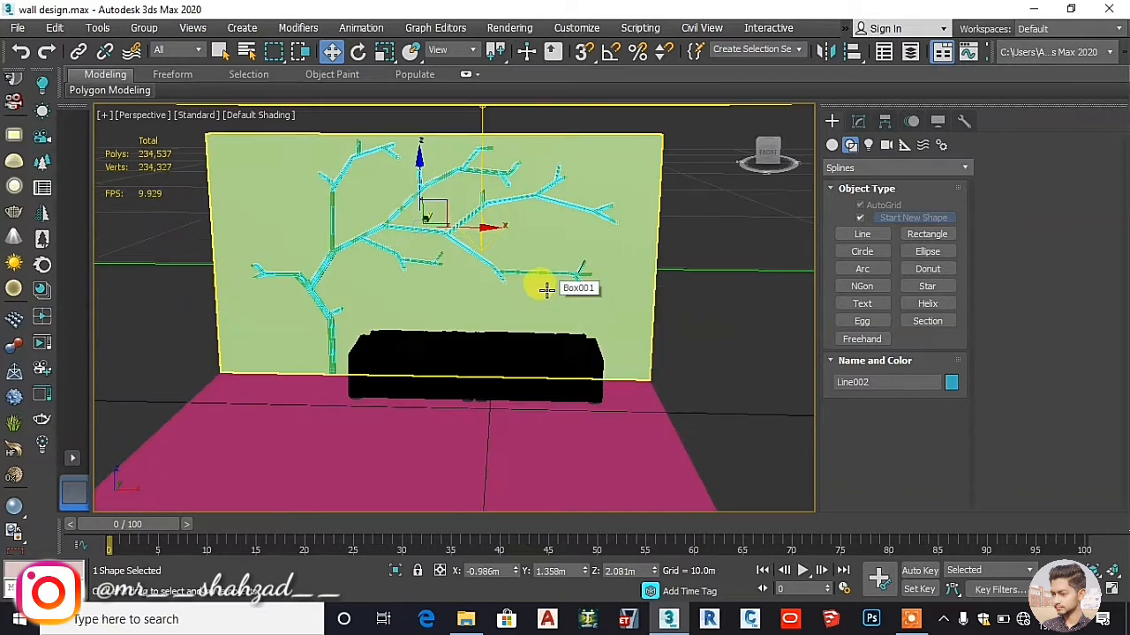
pyautogui.hotkey('shift', 'q')
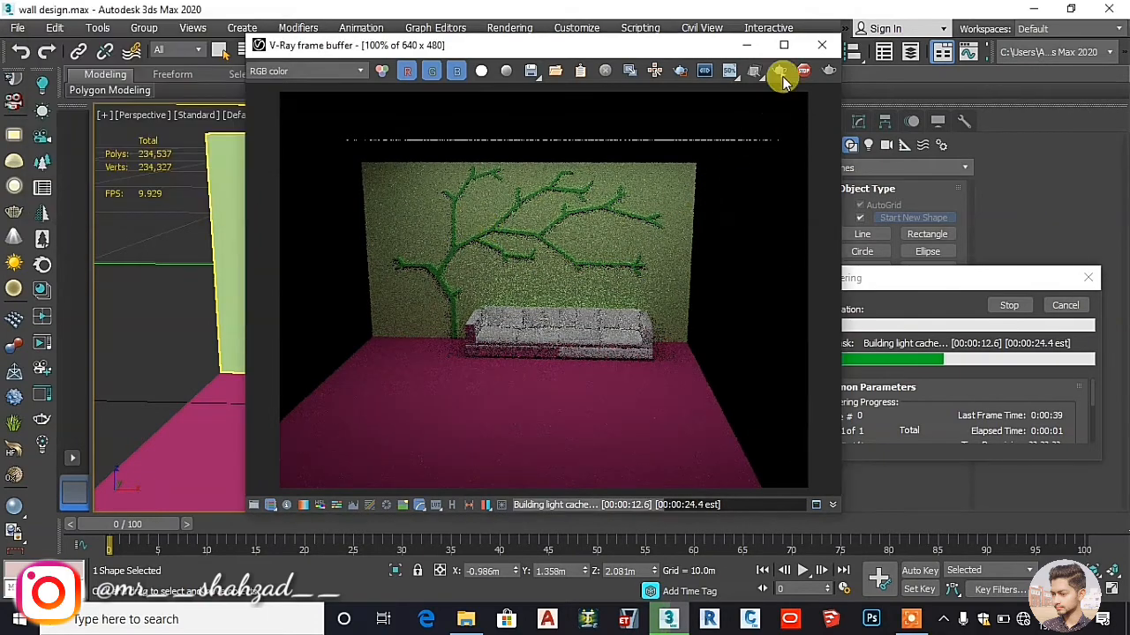
pyautogui.click(819, 48)
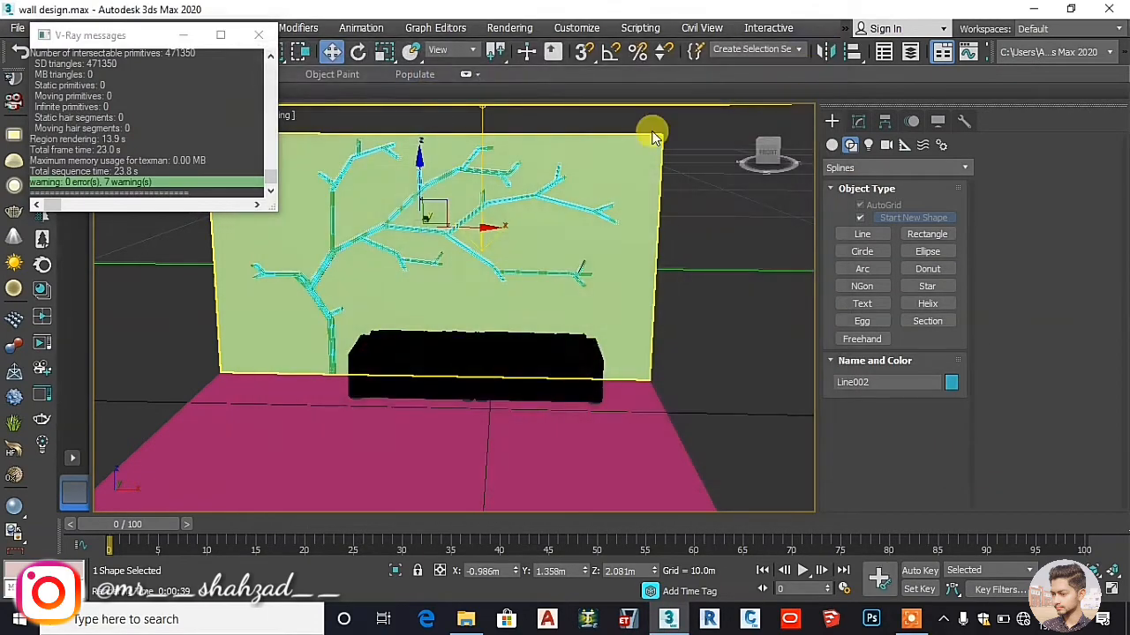
pyautogui.click(258, 35)
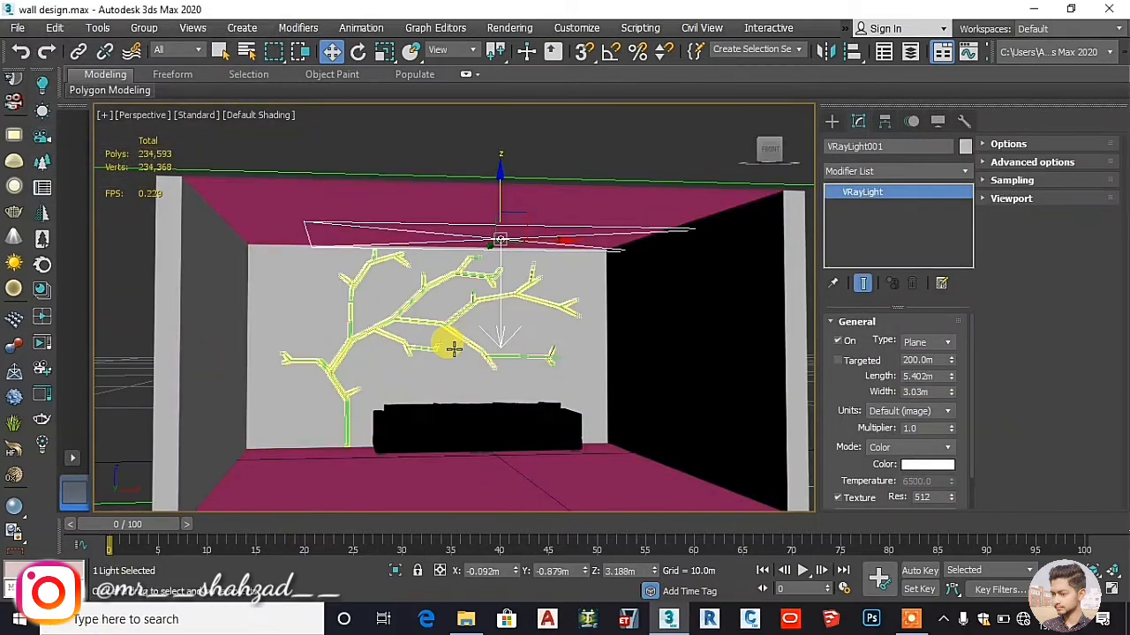
# - Select the glowing tree outline in front of the room's back wall
pyautogui.click(515, 376)
pyautogui.click(455, 374)
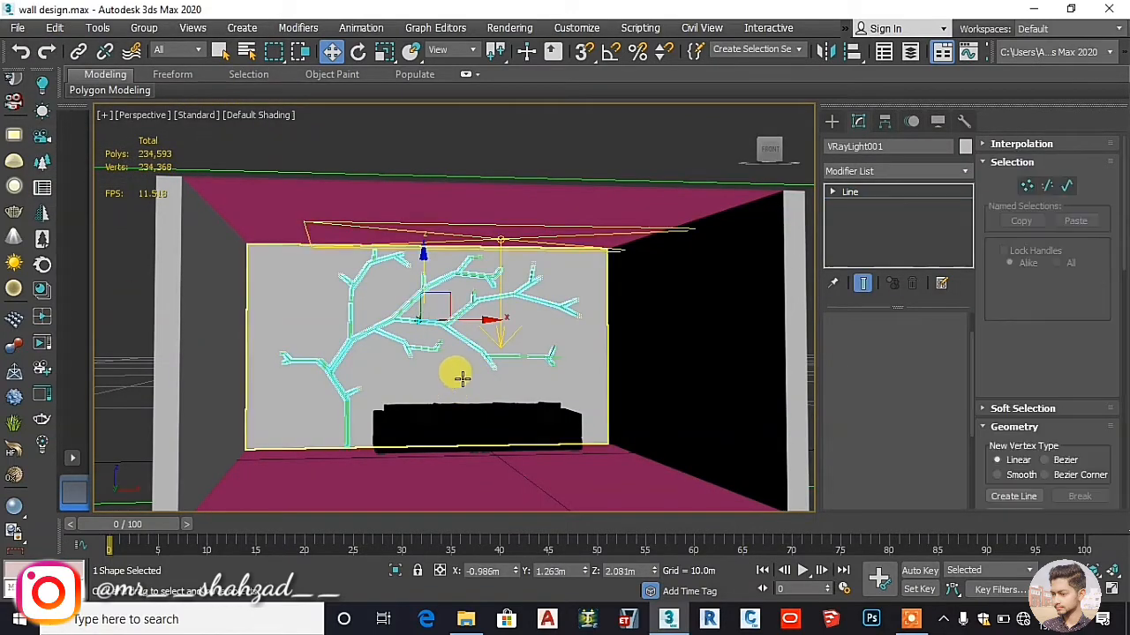
pyautogui.moveTo(410, 311); pyautogui.dragTo(365, 281, button='middle')
pyautogui.scroll(1, 398, 288)
pyautogui.scroll(-3, 407, 292)
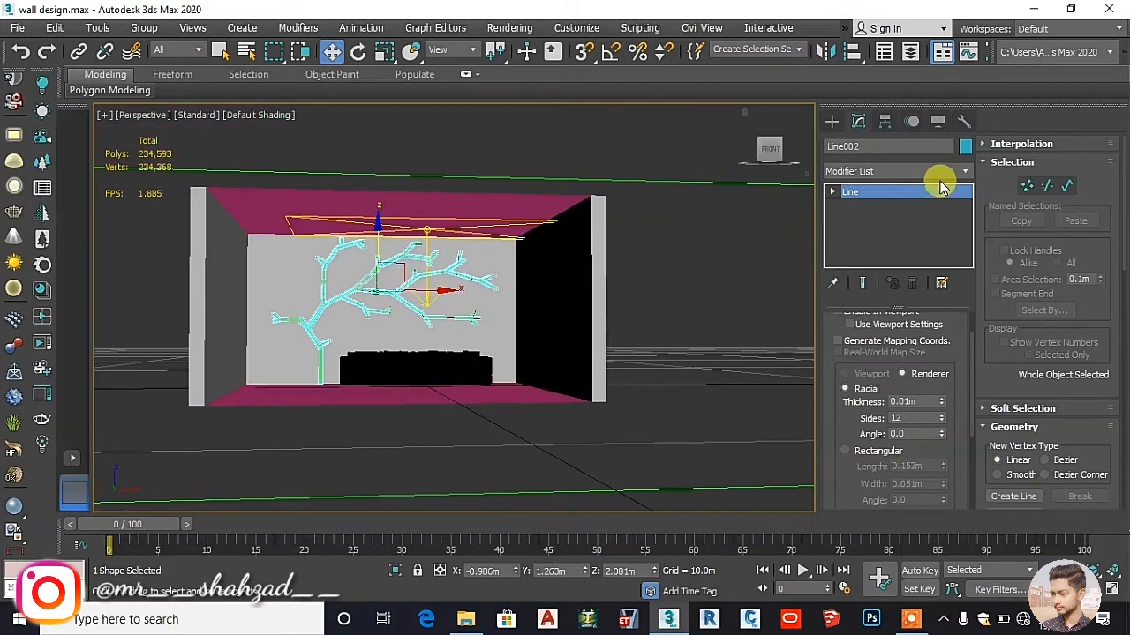
# - Create a targeted Physical camera in the Top view, aimed from inside the room at the sofa wall, with a target distance of about 5.6 m
pyautogui.click(831, 121)
pyautogui.click(886, 146)
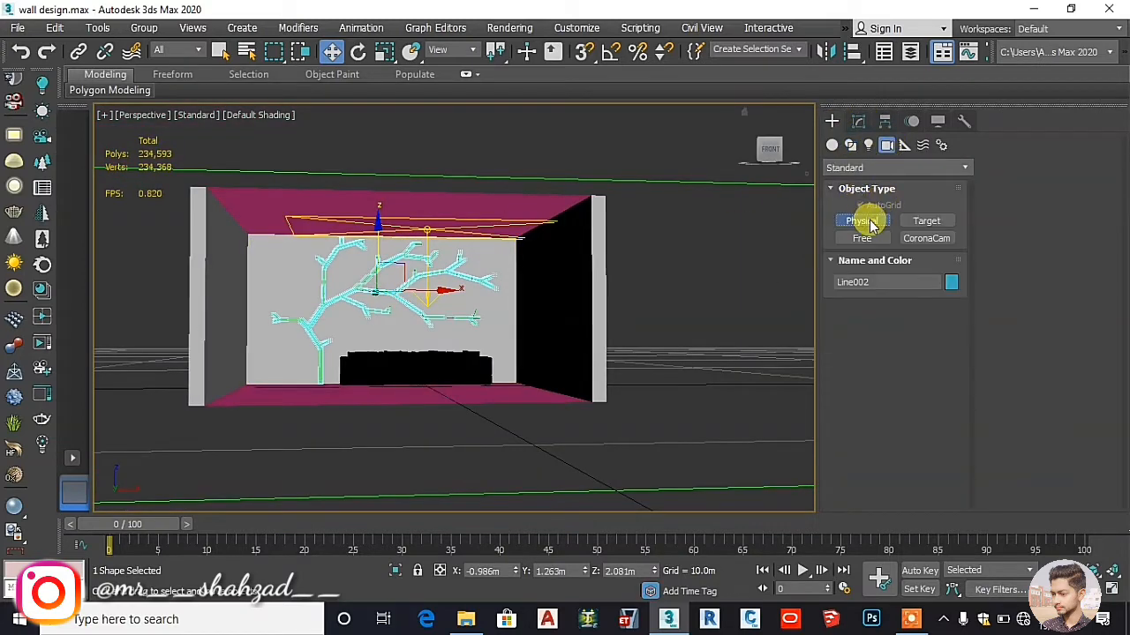
pyautogui.click(869, 222)
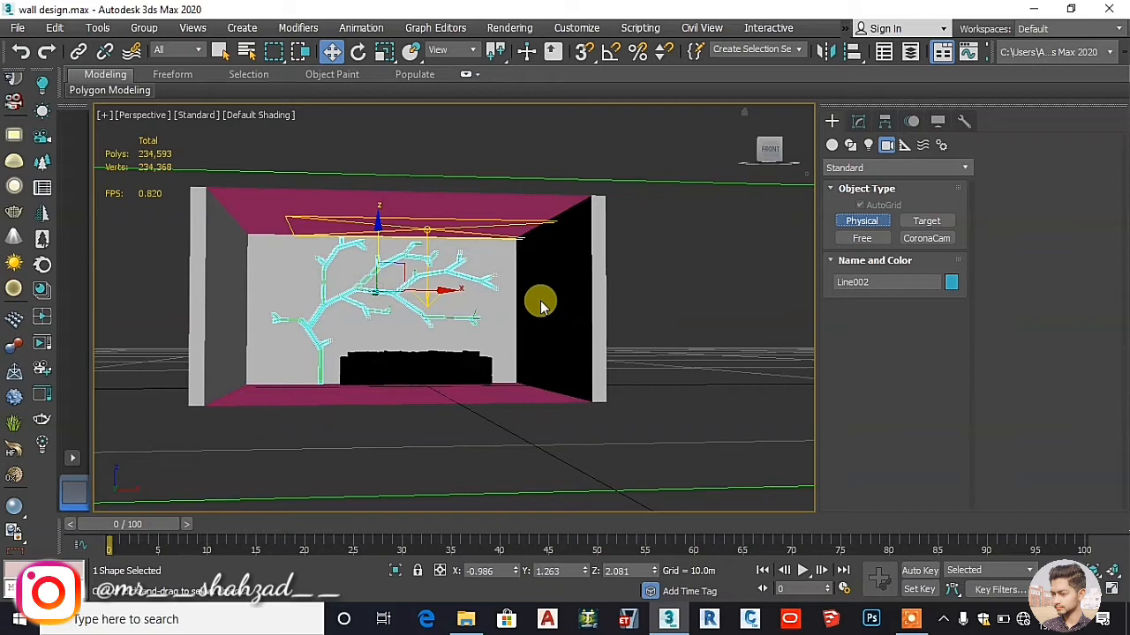
pyautogui.hotkey('alt', 'w')
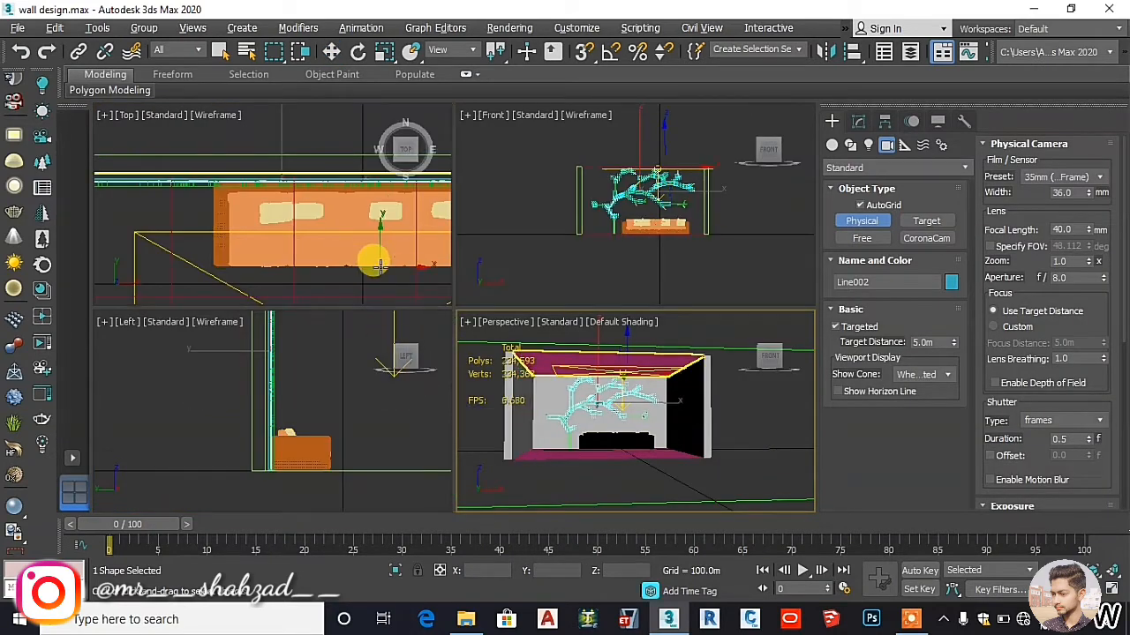
pyautogui.rightClick(345, 181)
pyautogui.hotkey('alt', 'w')
pyautogui.moveTo(350, 181); pyautogui.dragTo(408, 225)
pyautogui.rightClick(530, 250)
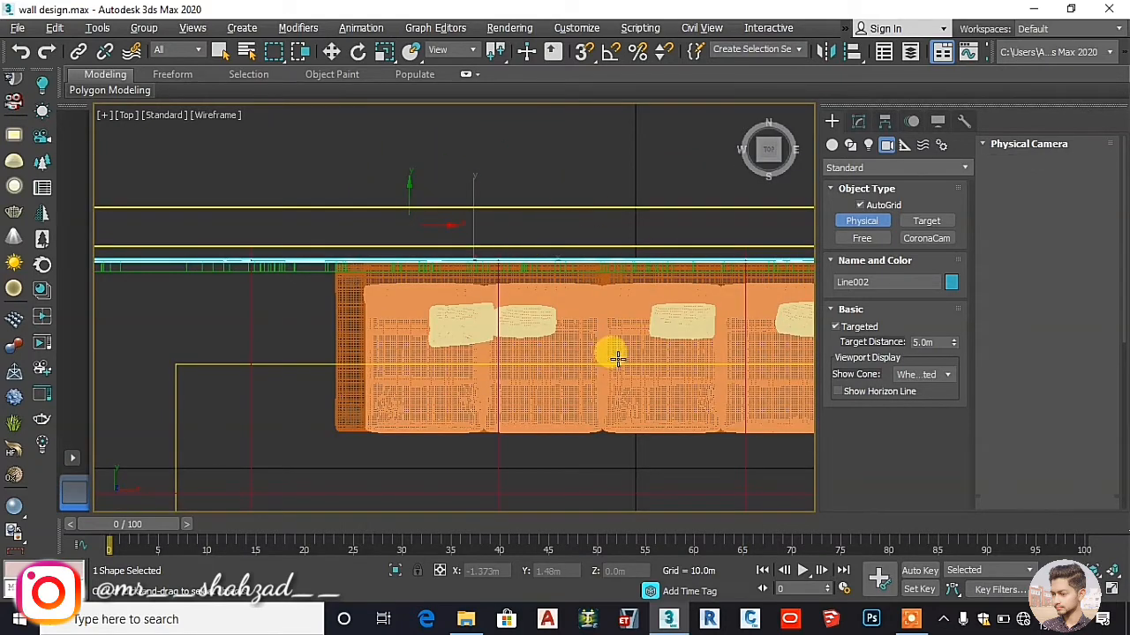
pyautogui.scroll(-5, 617, 358)
pyautogui.moveTo(550, 327); pyautogui.dragTo(617, 277, button='middle')
pyautogui.moveTo(547, 331); pyautogui.dragTo(528, 344)
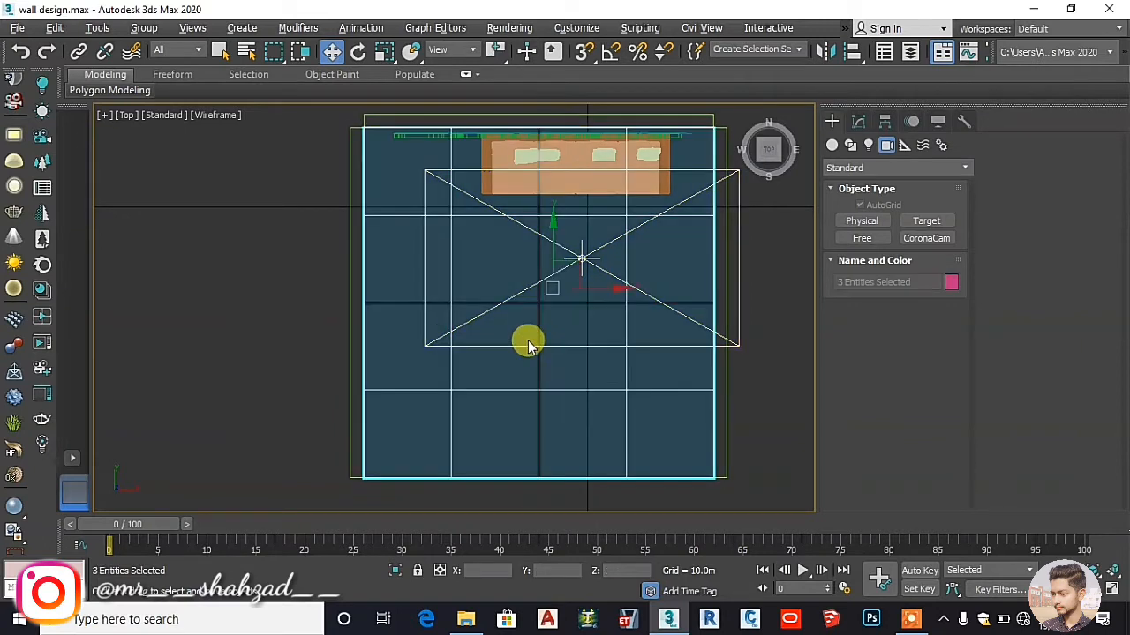
pyautogui.click(298, 285)
pyautogui.click(861, 220)
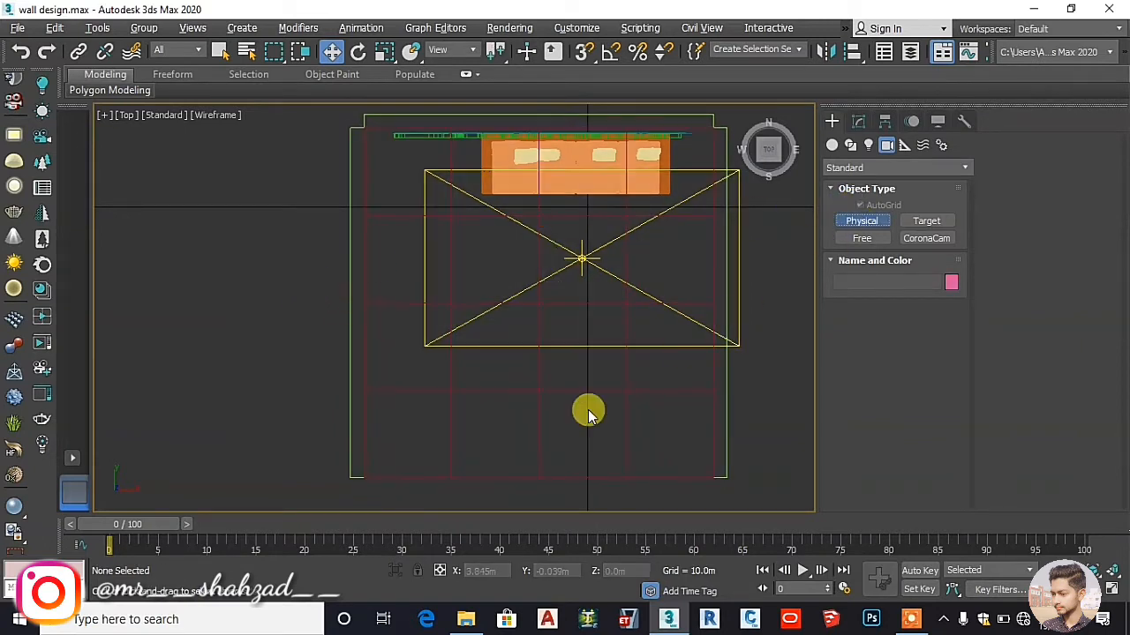
pyautogui.click(572, 386)
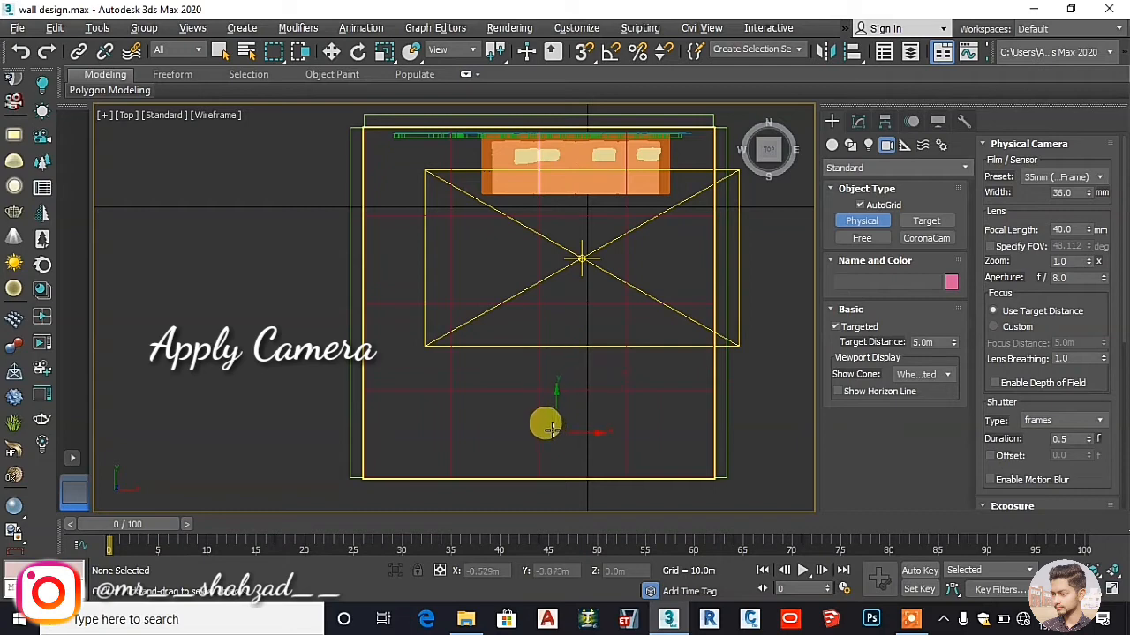
pyautogui.moveTo(551, 429); pyautogui.dragTo(551, 104)
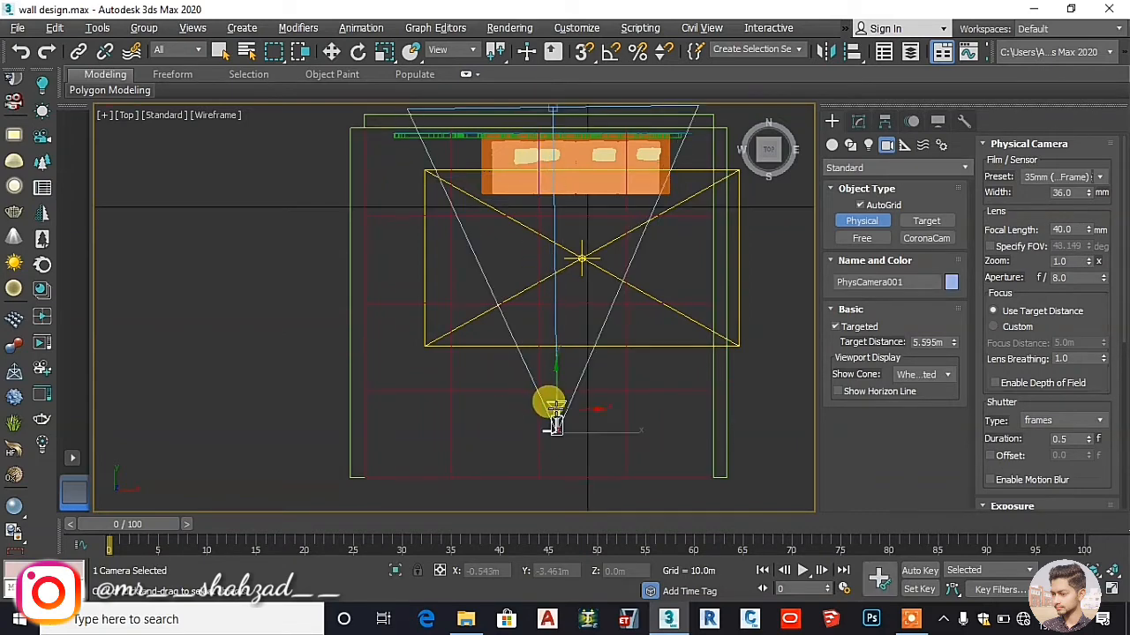
# - Move the camera straight back to about Y -6.08 m and frame the tree wall and sofa through the camera view
pyautogui.press('w')
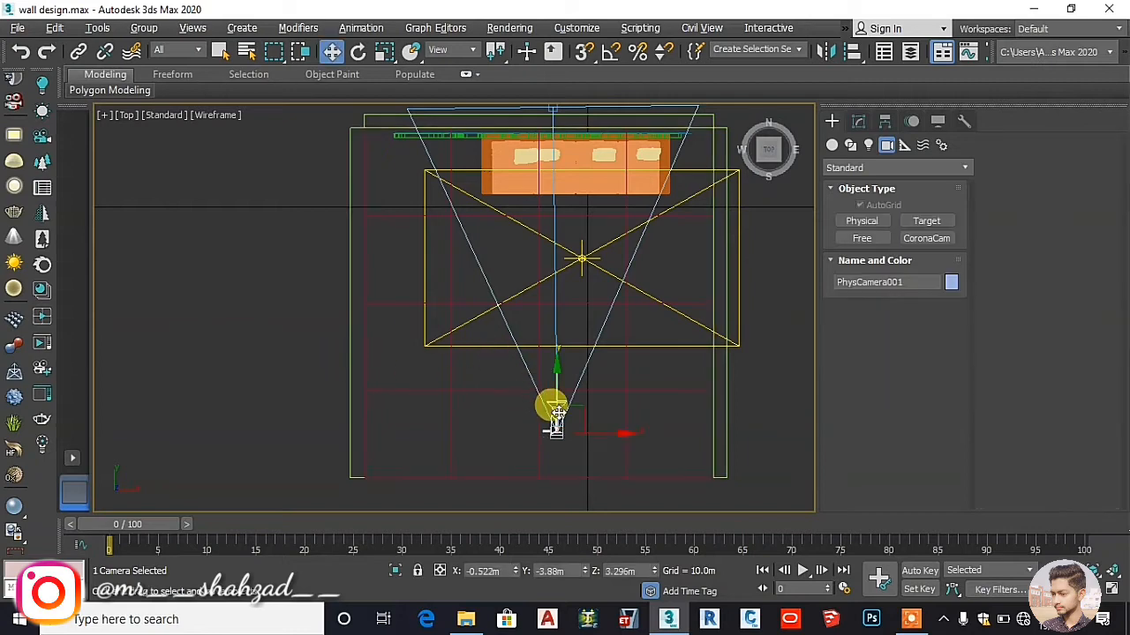
pyautogui.moveTo(553, 366); pyautogui.dragTo(560, 494)
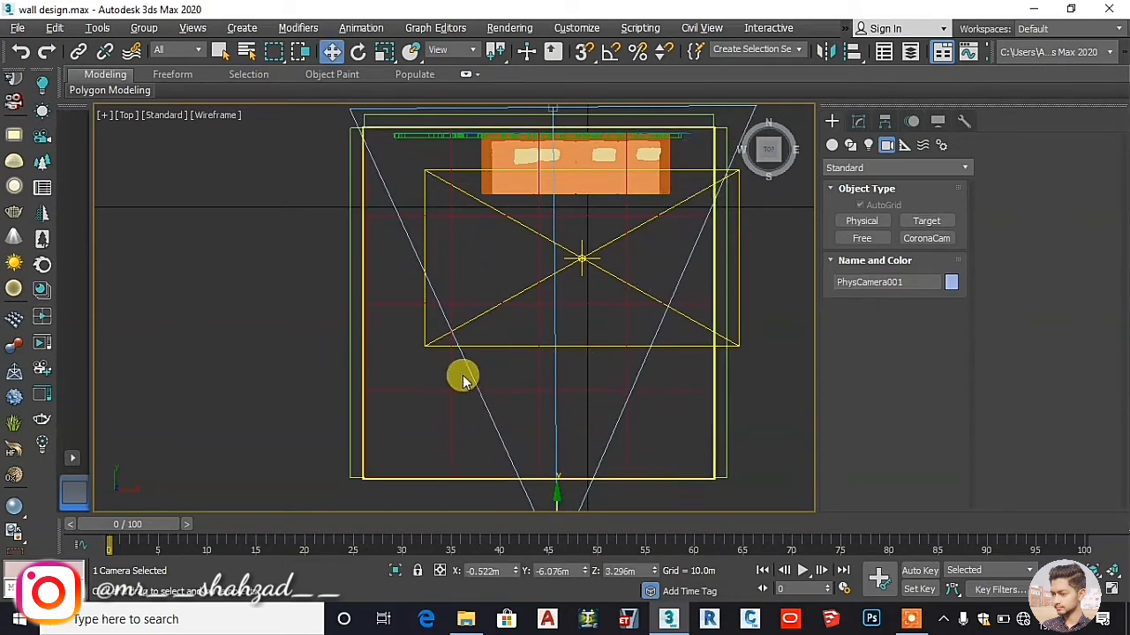
pyautogui.hotkey('alt', 'w')
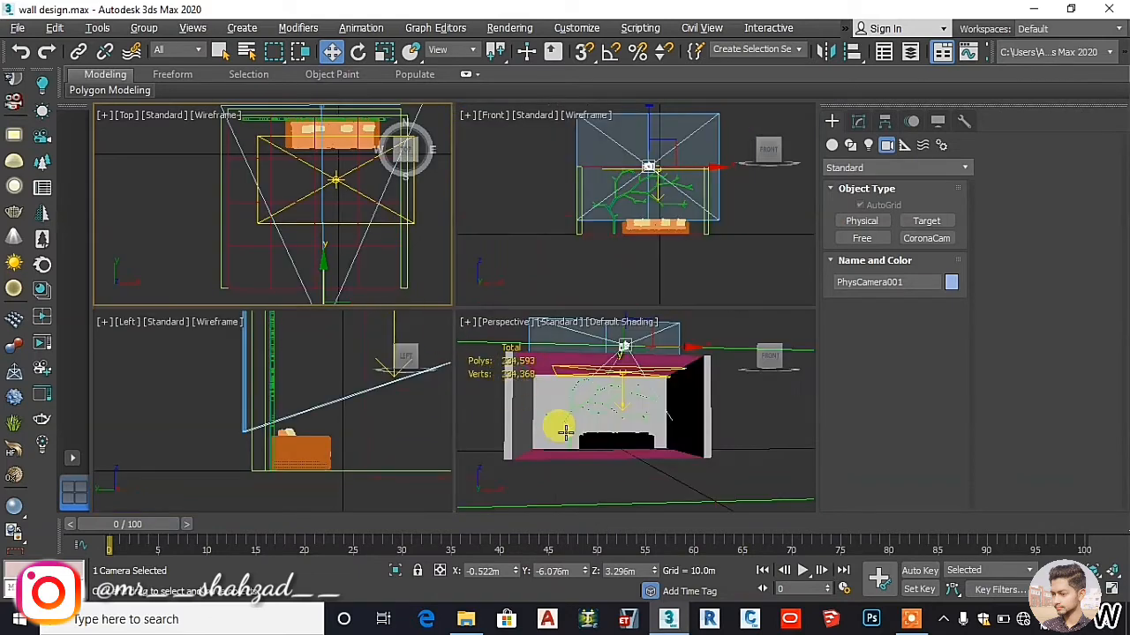
pyautogui.click(583, 472)
pyautogui.hotkey('alt', 'w')
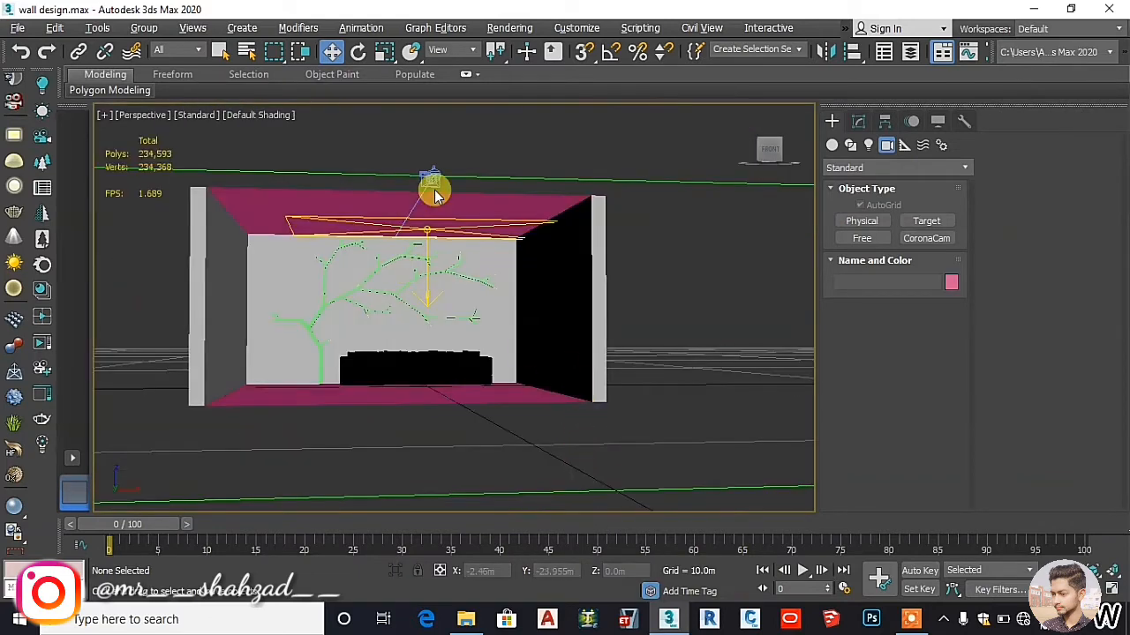
pyautogui.press('c')
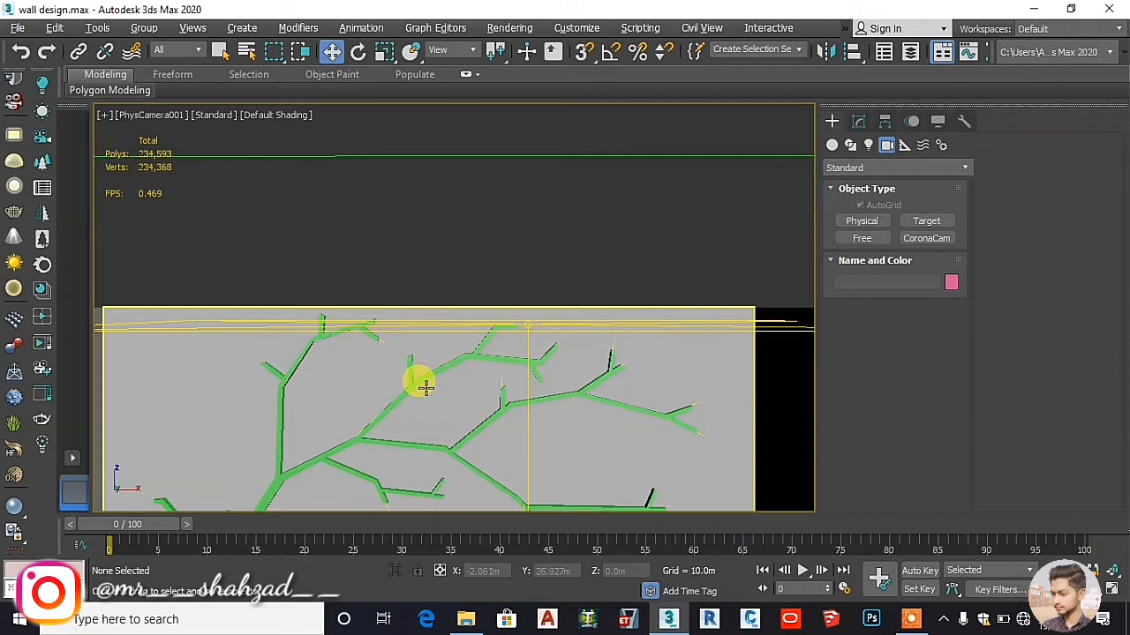
pyautogui.moveTo(425, 386); pyautogui.dragTo(444, 208, button='middle')
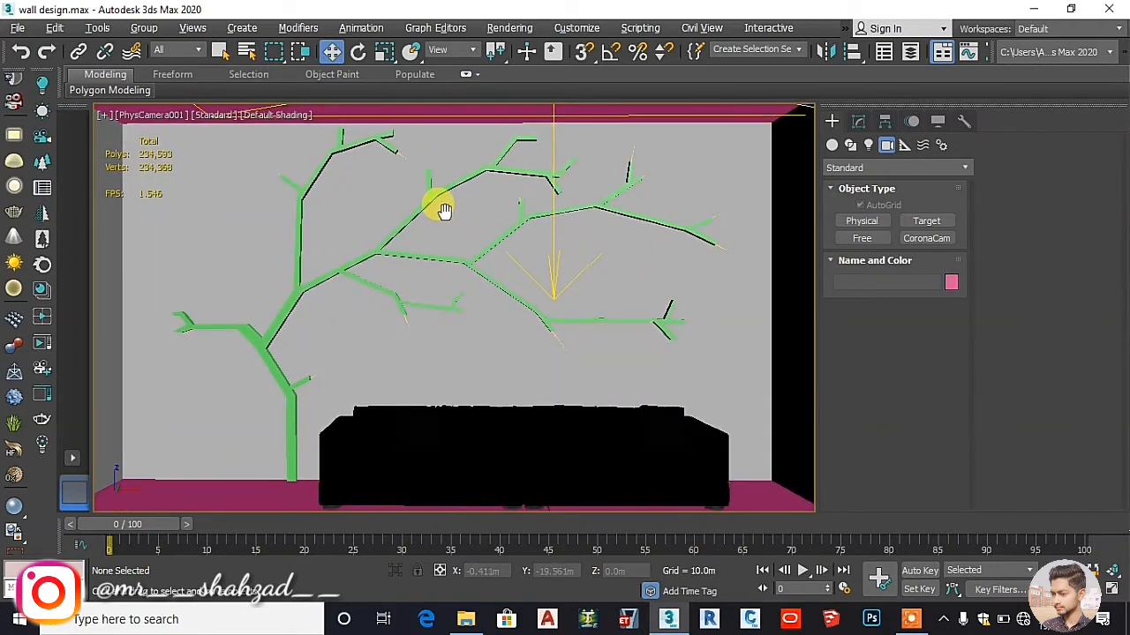
pyautogui.hotkey('shift', 'f')
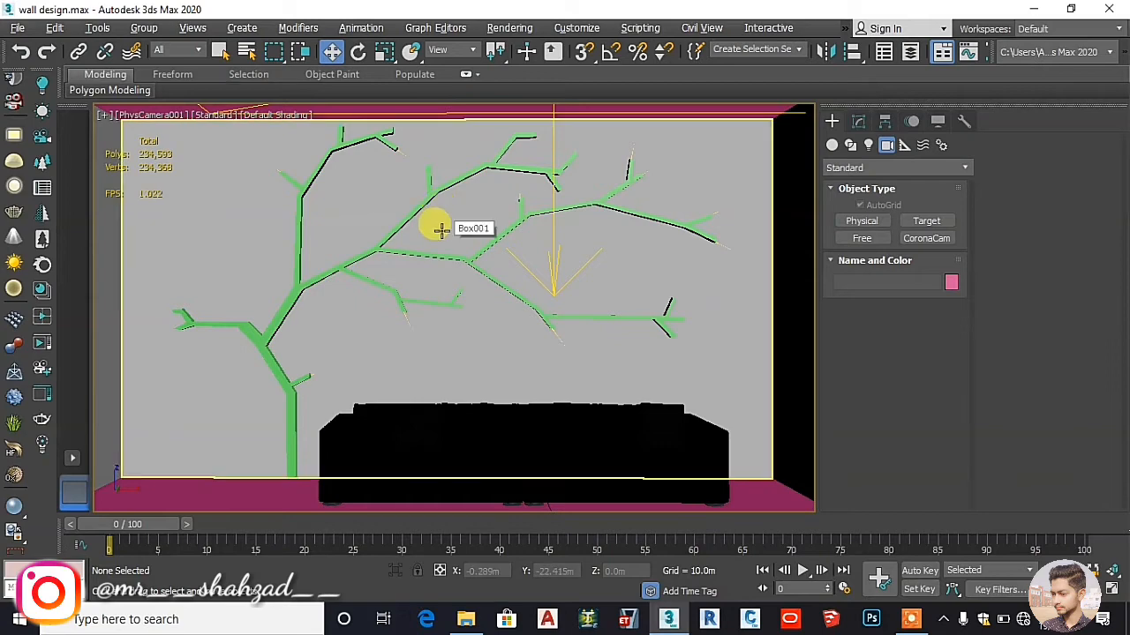
# - Leave the camera view and look at the room from farther back in perspective
pyautogui.hotkey('alt', 'w')
pyautogui.click(547, 396)
pyautogui.hotkey('alt', 'w')
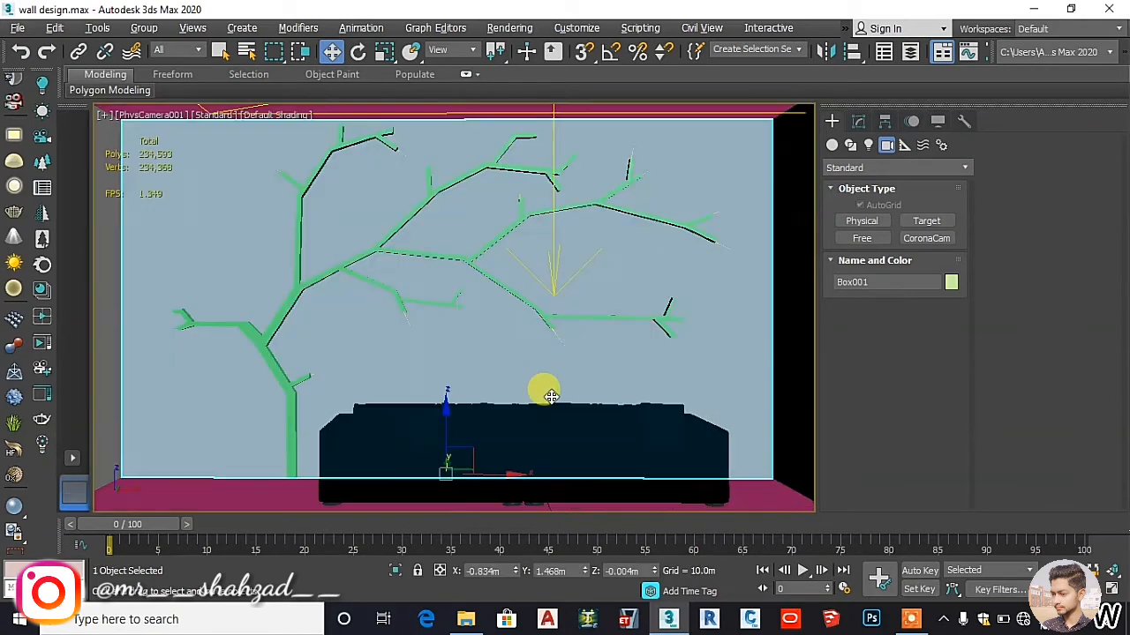
pyautogui.press('p')
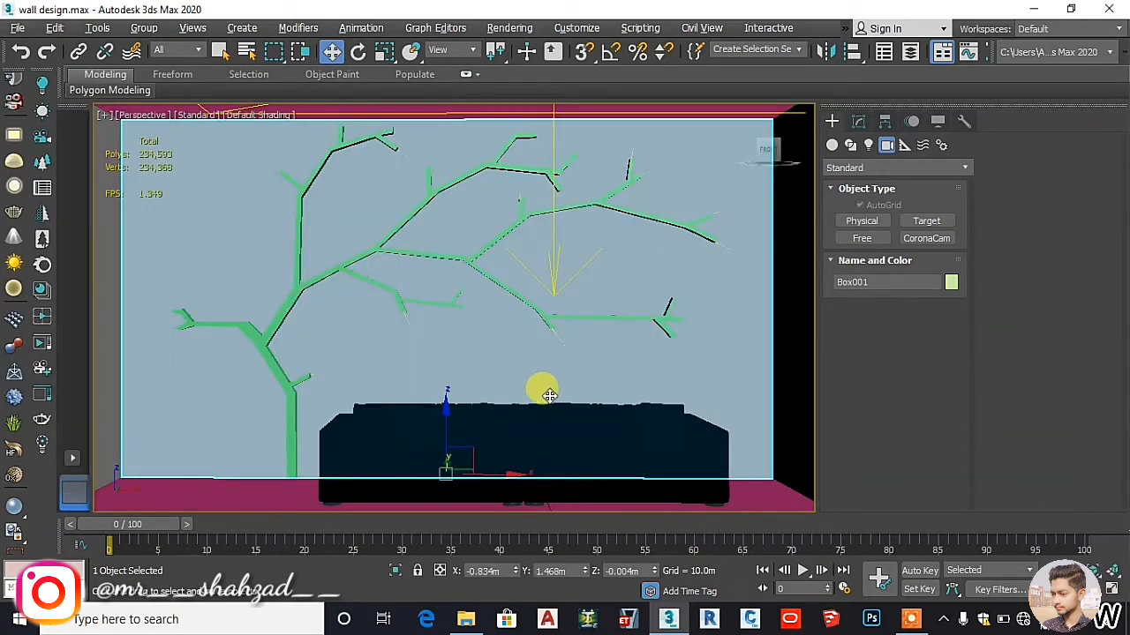
pyautogui.click(410, 303)
pyautogui.scroll(-5, 434, 330)
pyautogui.keyDown('alt'); pyautogui.moveTo(421, 273); pyautogui.dragTo(415, 298, button='middle'); pyautogui.keyUp('alt')
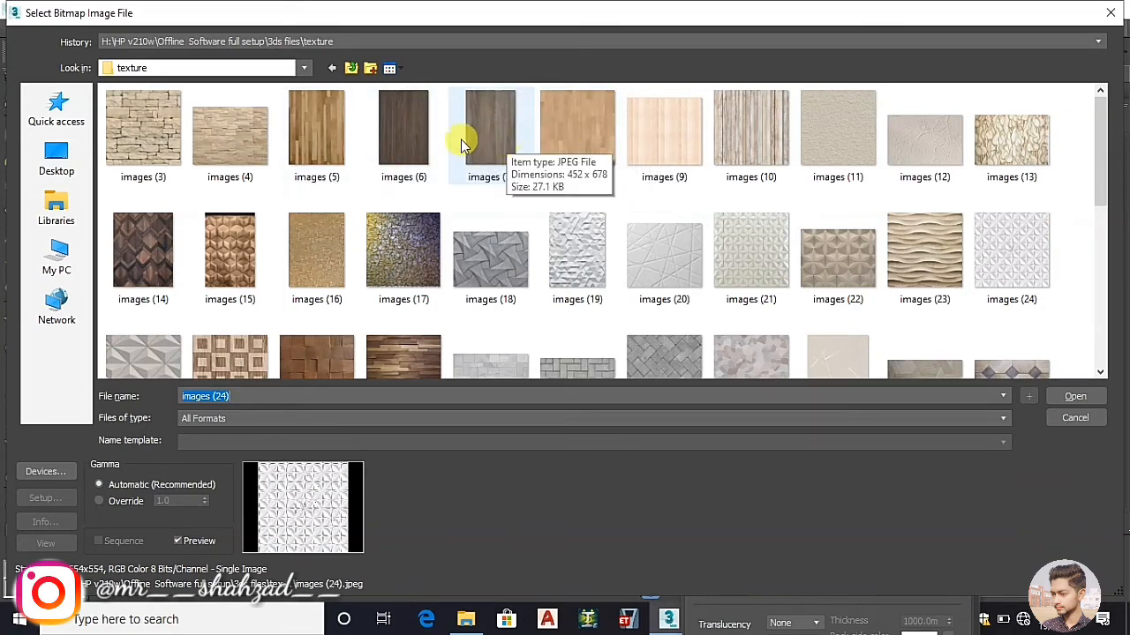
# - Load the wood texture images (7) as both the diffuse and bump map of the VRayMtl material 03 - Default
pyautogui.click(474, 140)
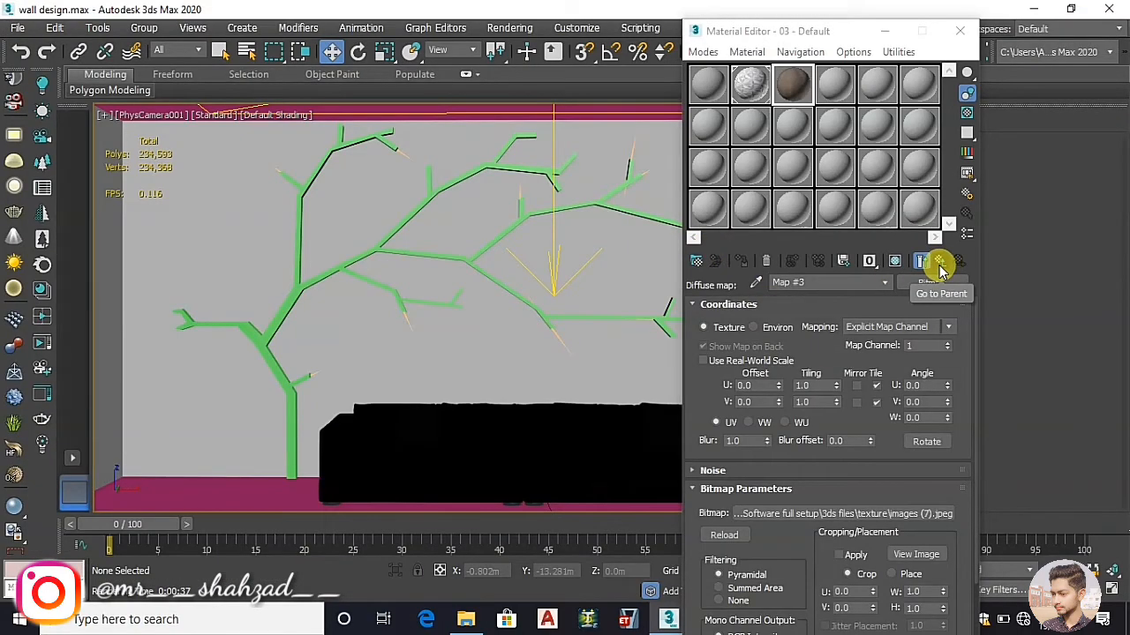
pyautogui.click(941, 270)
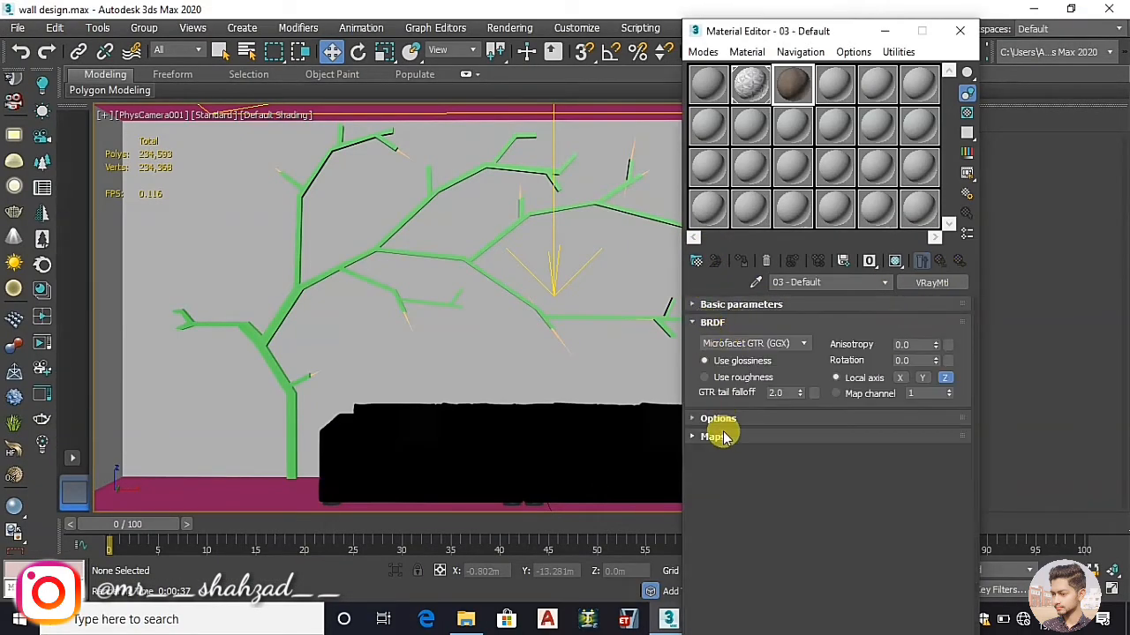
pyautogui.click(722, 437)
pyautogui.click(882, 356)
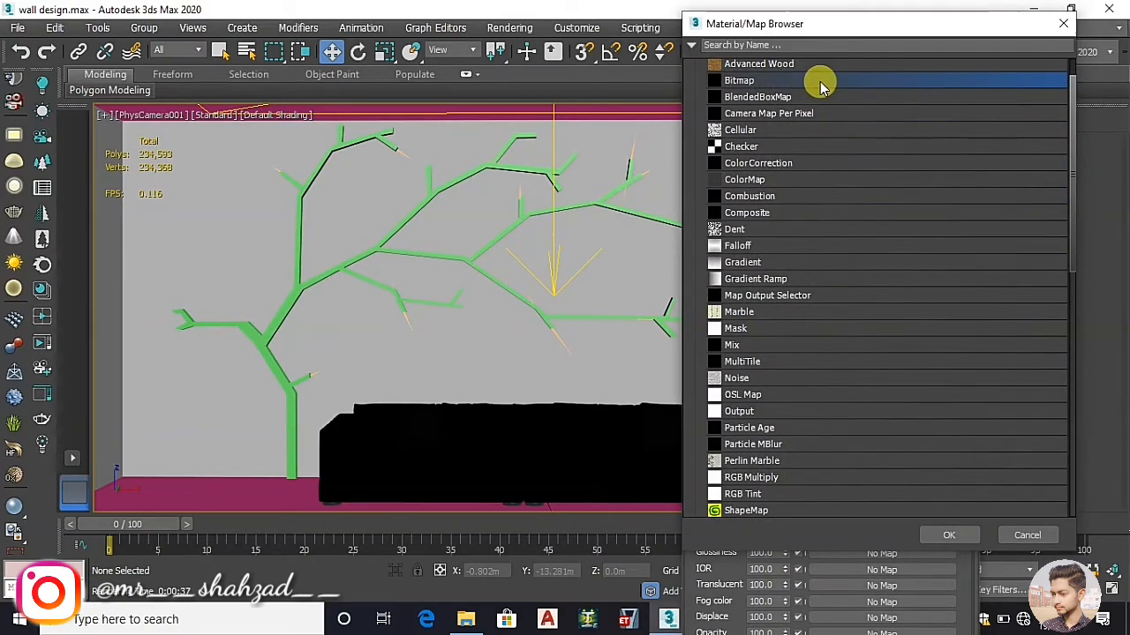
pyautogui.doubleClick(820, 83)
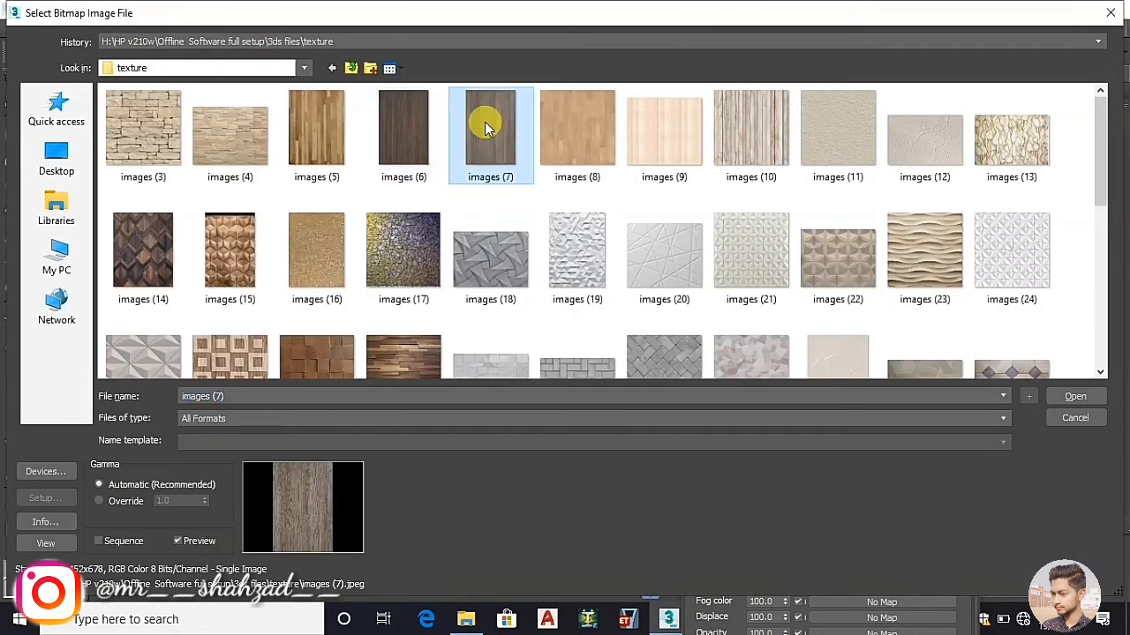
pyautogui.doubleClick(487, 127)
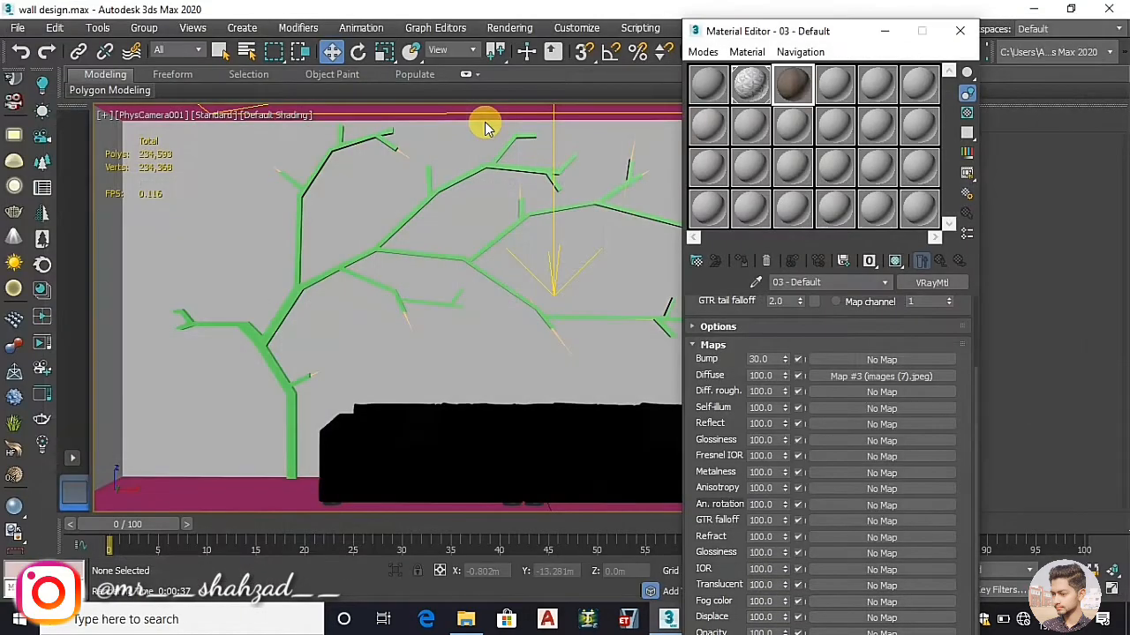
# - Preview the wood material enlarged, assign it to the tree shelf on the back wall, and close the Material Editor
pyautogui.doubleClick(798, 85)
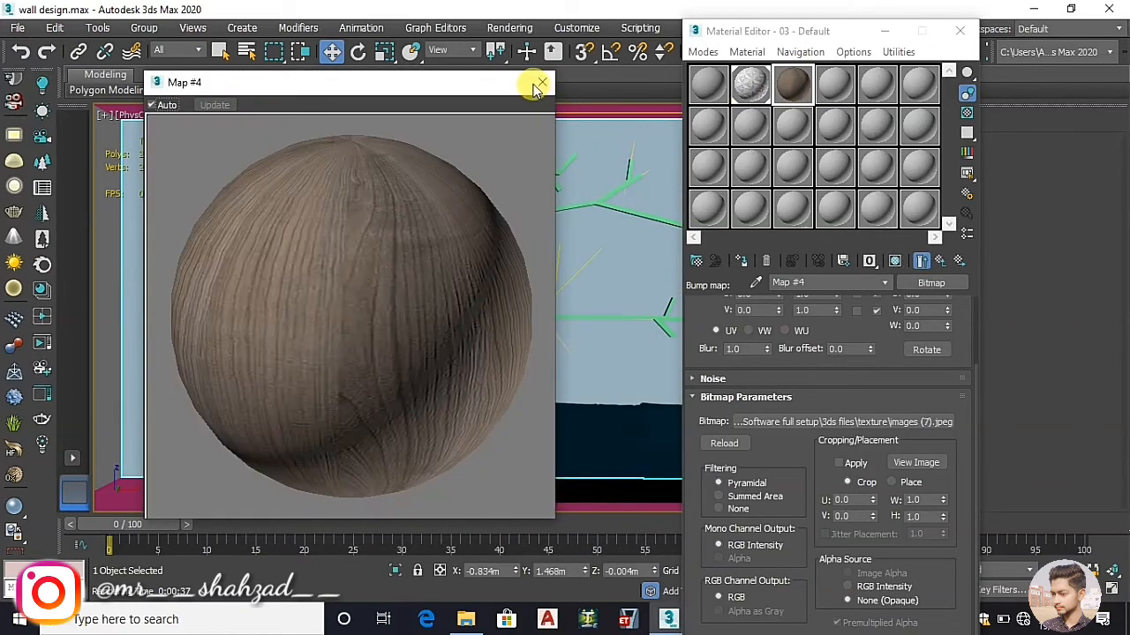
pyautogui.click(540, 84)
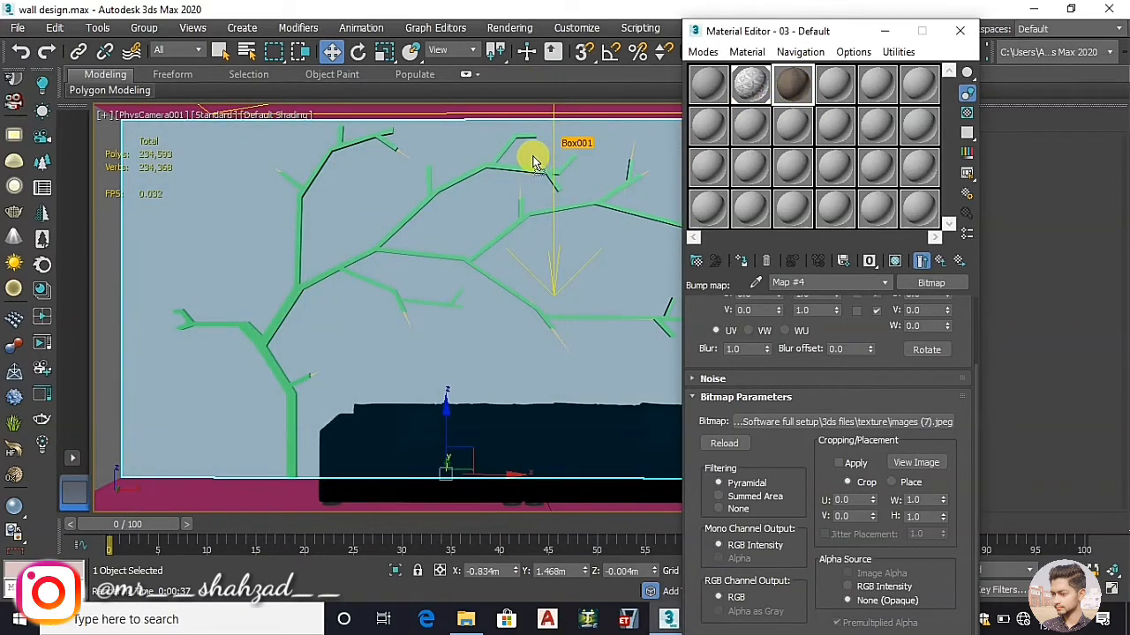
pyautogui.moveTo(491, 168); pyautogui.dragTo(492, 167)
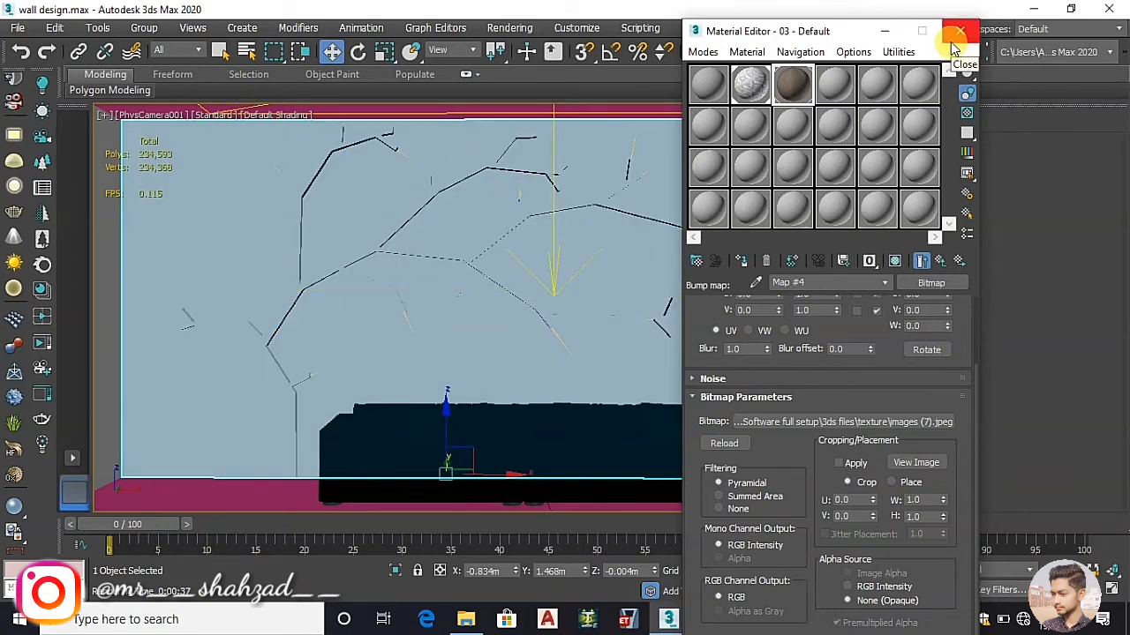
pyautogui.click(959, 30)
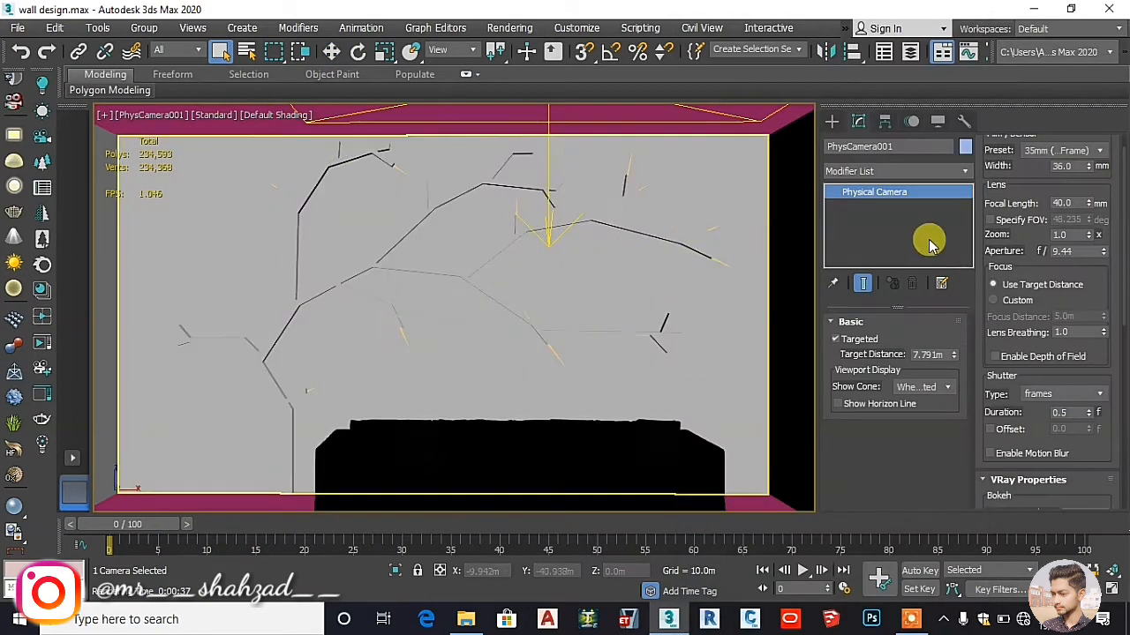
# - Set the physical camera's zoom to 0.83 and select the tree shelf on the back wall
pyautogui.moveTo(1090, 237); pyautogui.dragTo(1088, 245)
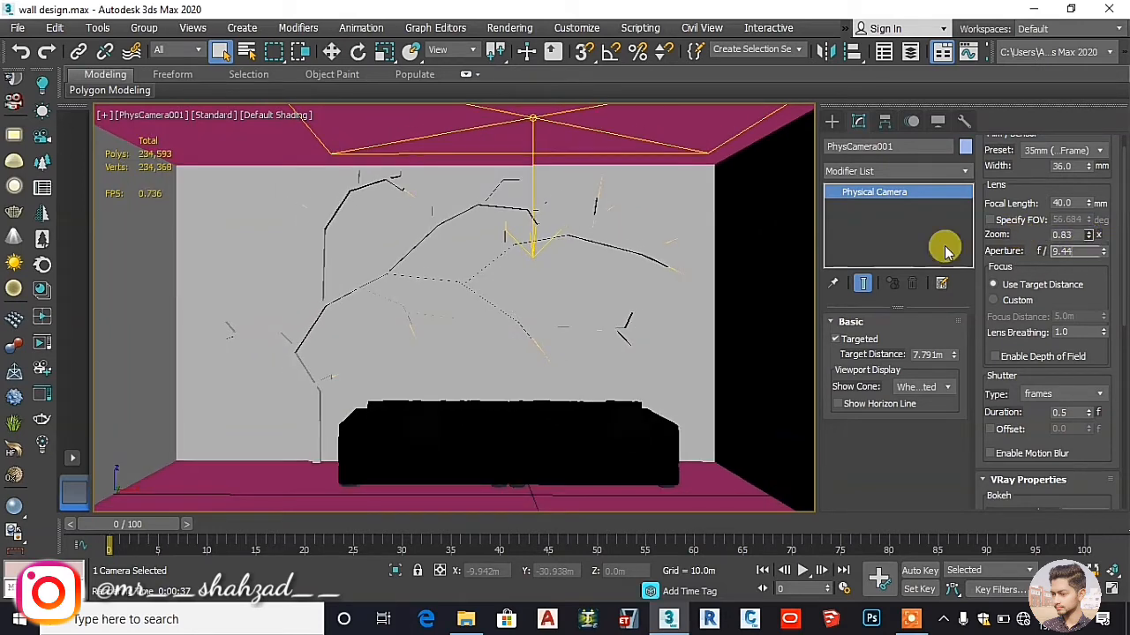
pyautogui.click(541, 328)
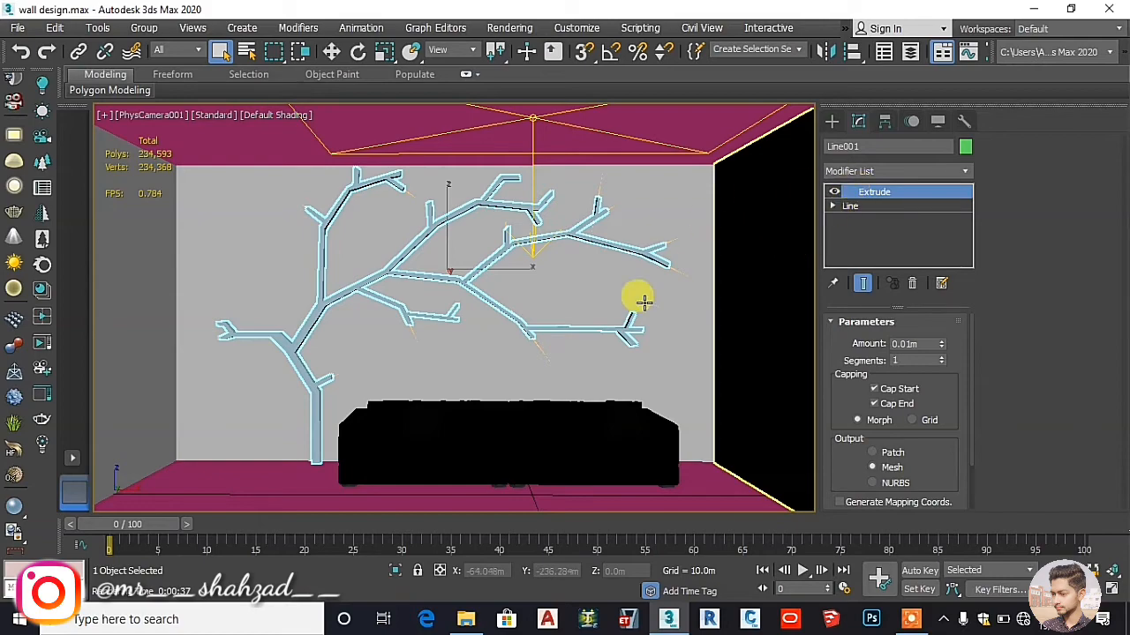
pyautogui.click(623, 235)
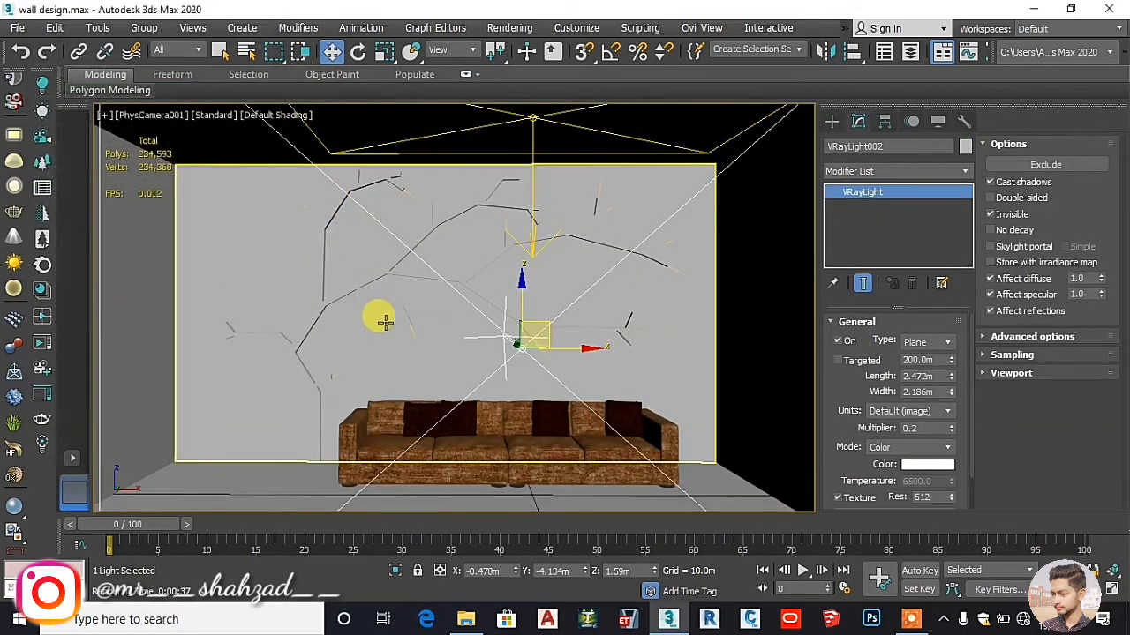
# - Draw a snapped line spline in perspective along the floor edge of the side wall and the back wall to its far corner
pyautogui.moveTo(383, 320); pyautogui.dragTo(424, 386, button='middle')
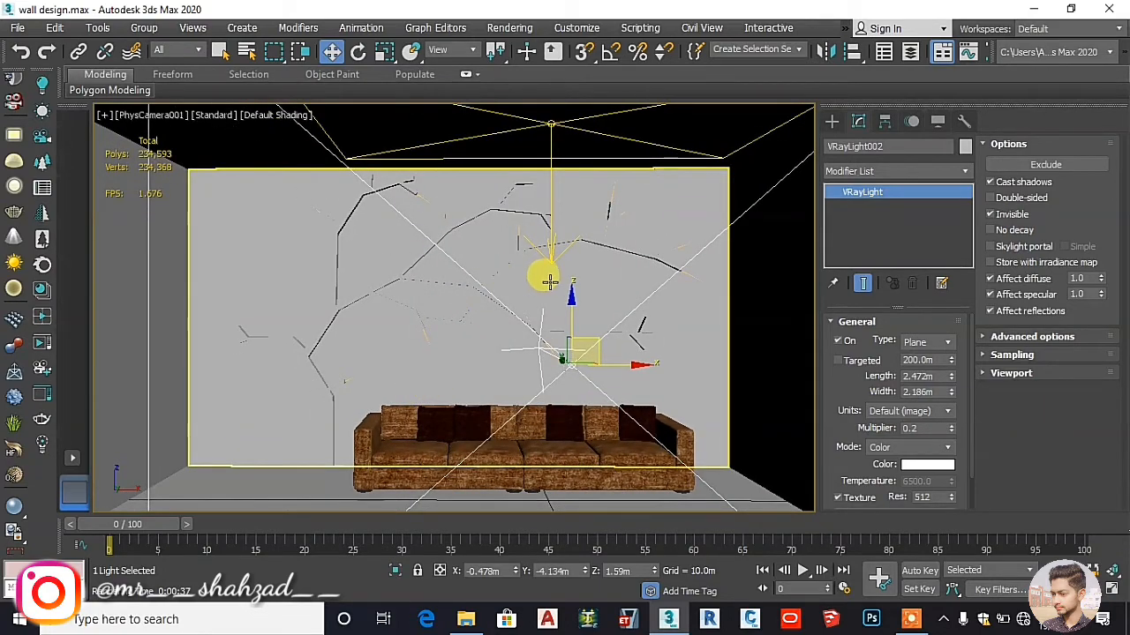
pyautogui.press('p')
pyautogui.scroll(-3, 324, 381)
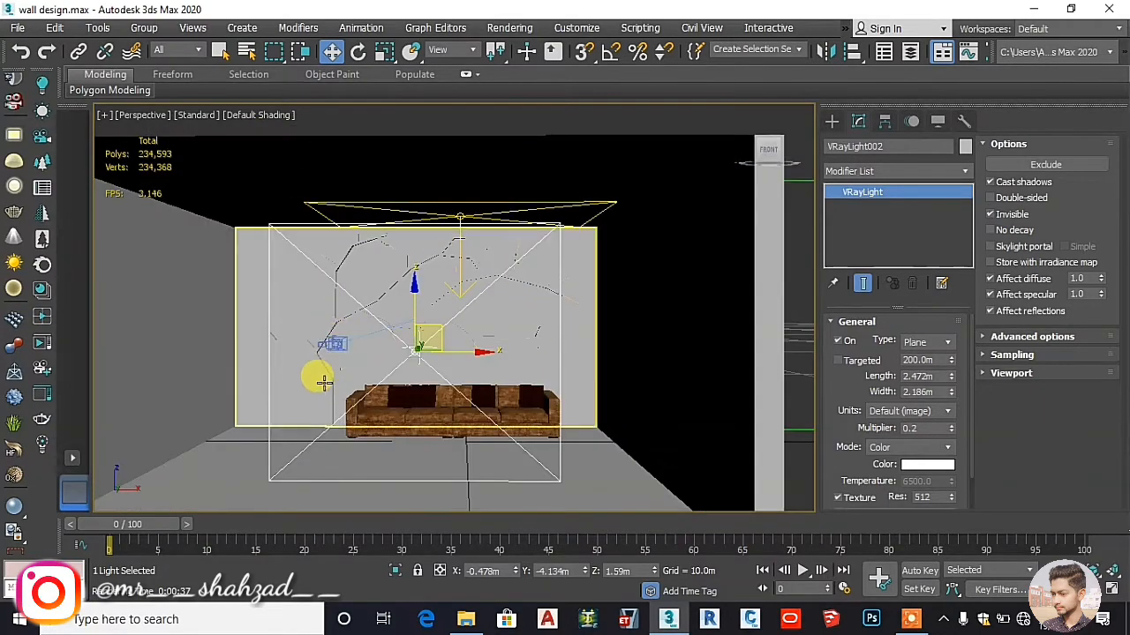
pyautogui.scroll(-5, 403, 323)
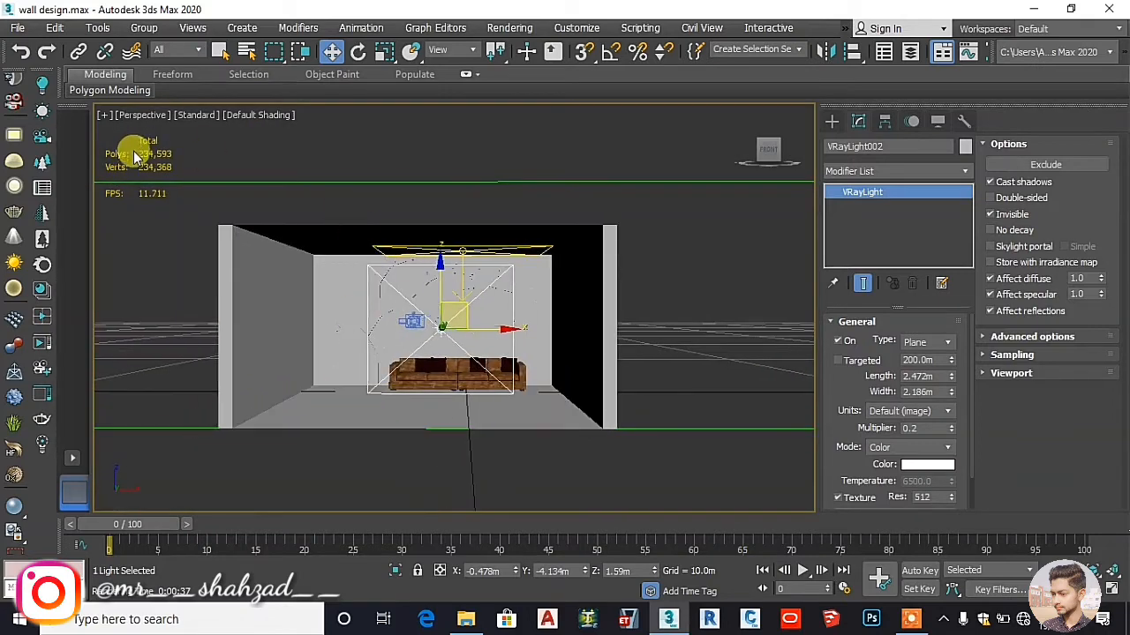
pyautogui.click(663, 232)
pyautogui.click(832, 122)
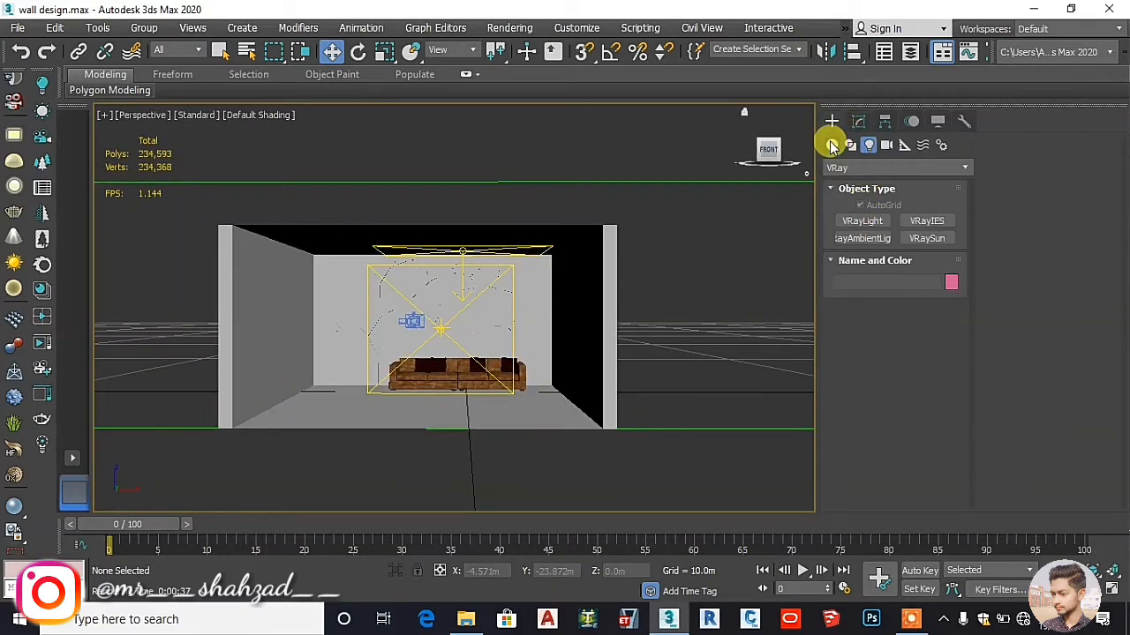
pyautogui.click(832, 146)
pyautogui.click(850, 145)
pyautogui.click(863, 235)
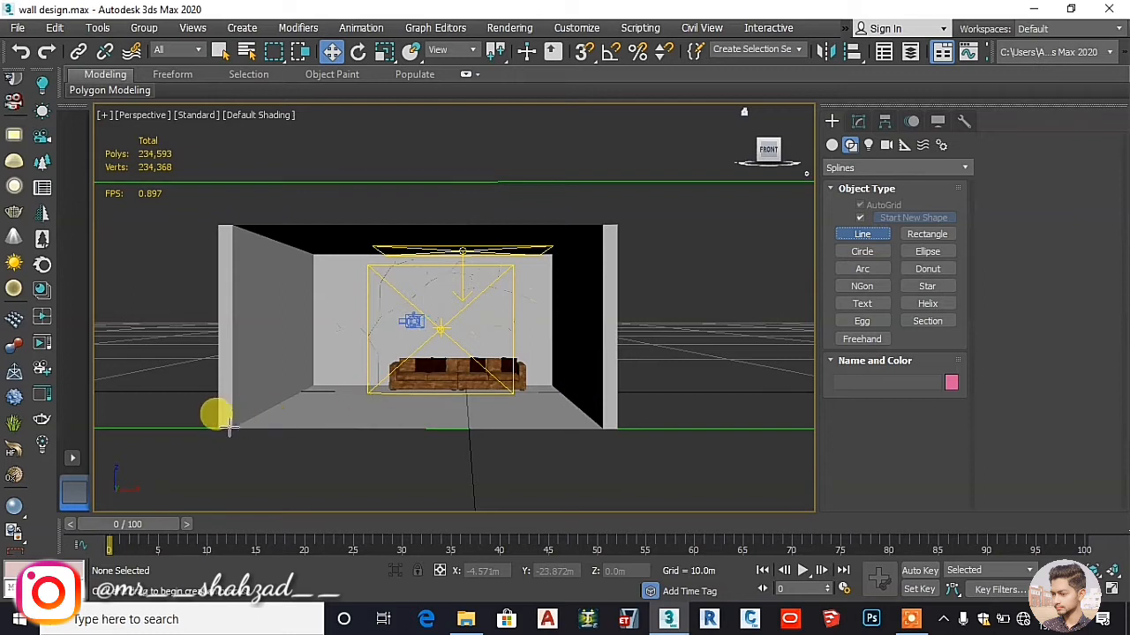
pyautogui.click(583, 50)
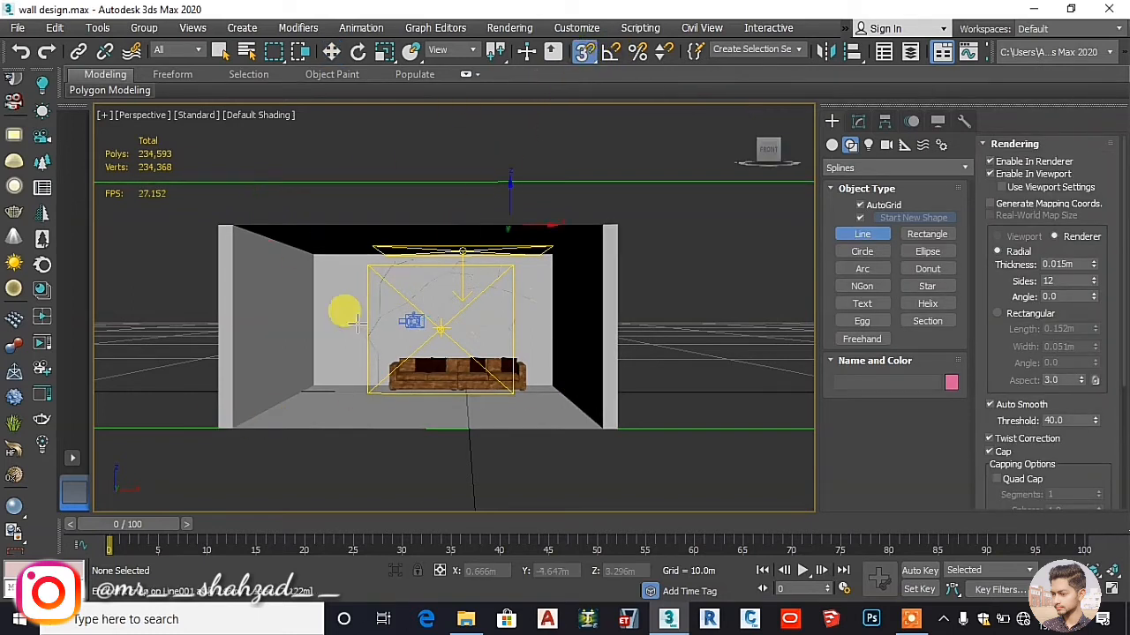
pyautogui.click(231, 428)
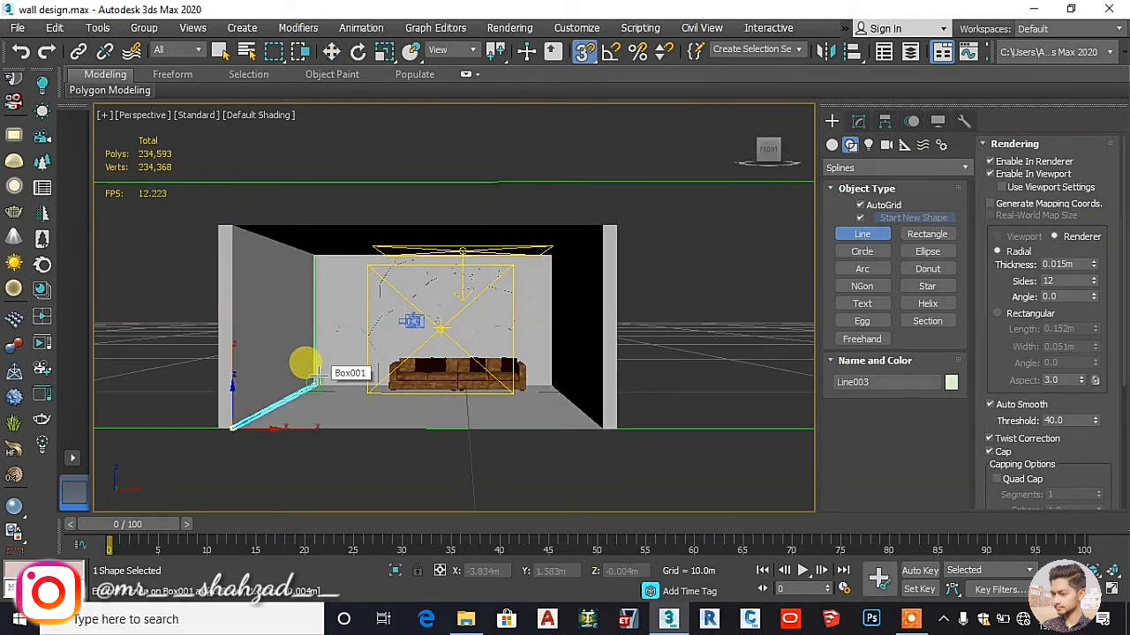
pyautogui.click(315, 386)
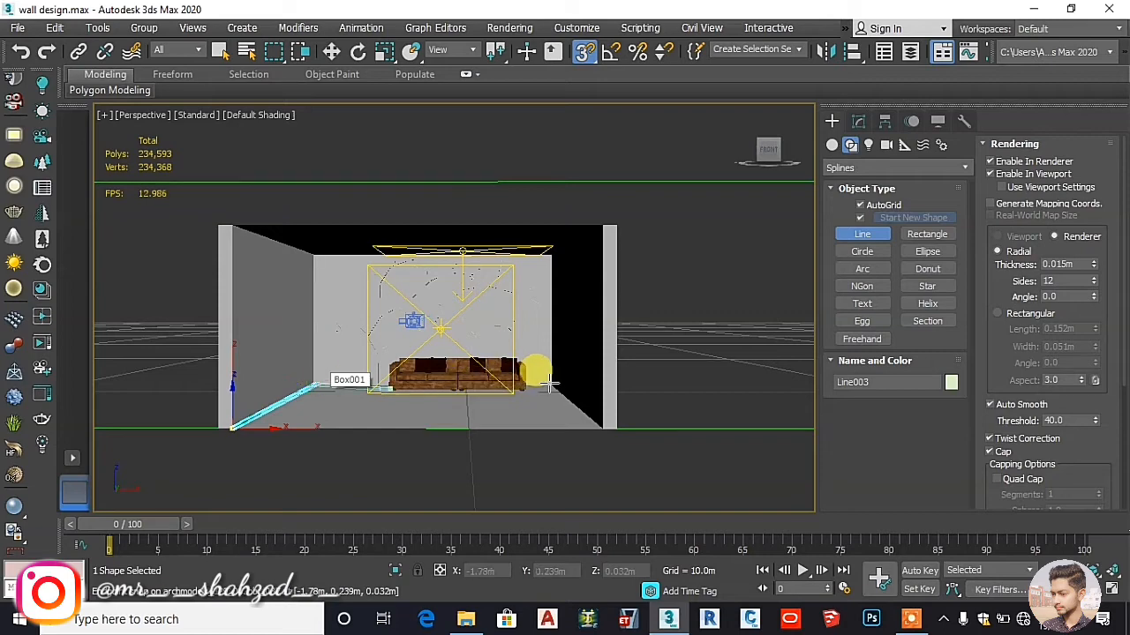
pyautogui.scroll(5, 551, 381)
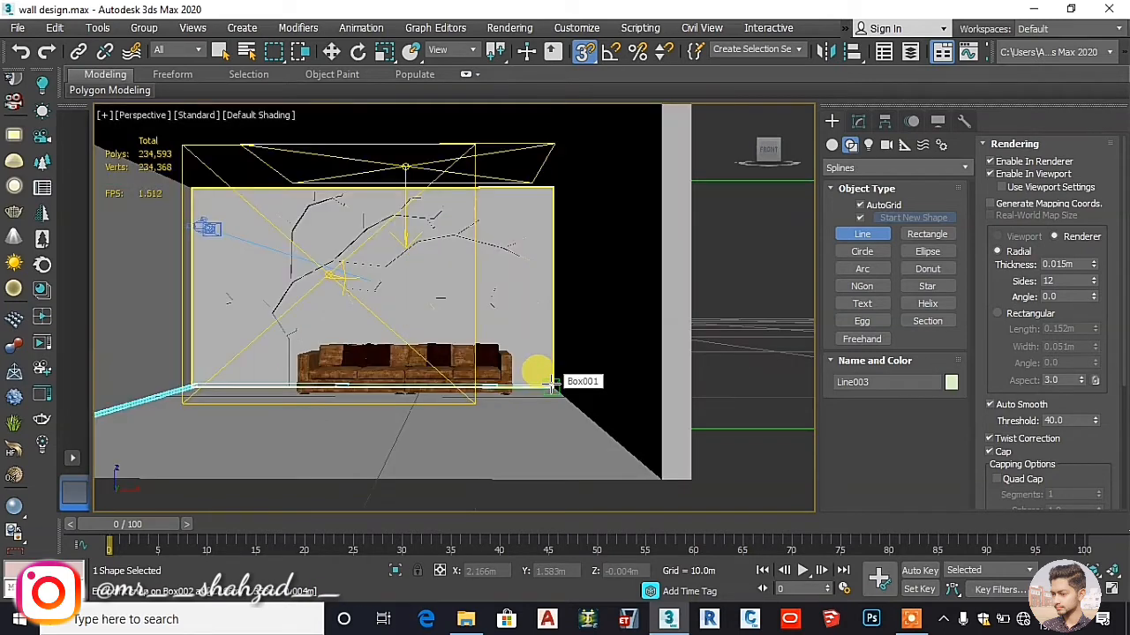
pyautogui.click(547, 386)
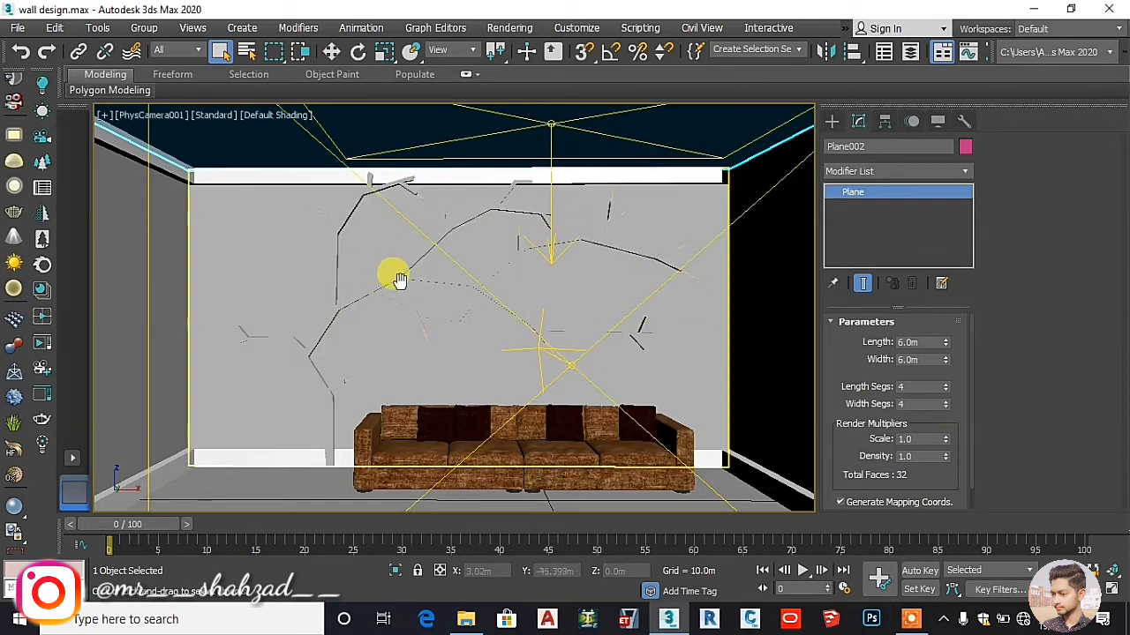
# - Adjust the physical camera's framing slightly, run a test render of the room, and stop and close it early
pyautogui.moveTo(400, 280); pyautogui.dragTo(409, 284, button='middle')
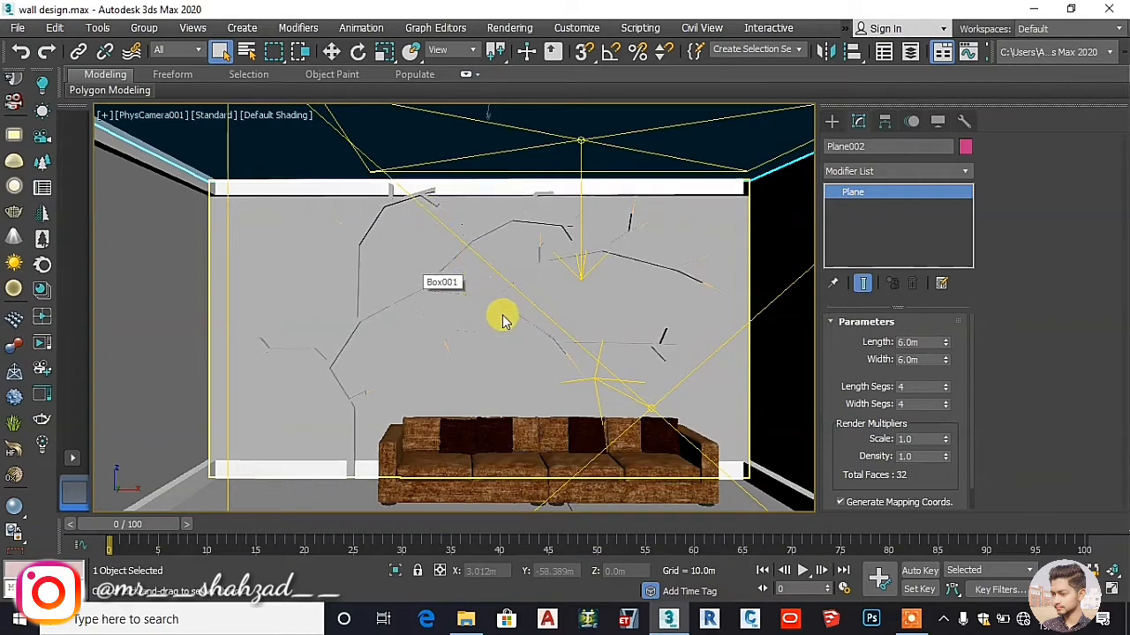
pyautogui.moveTo(501, 315)
pyautogui.mouseDown(button='middle')
pyautogui.moveTo(471, 308)
pyautogui.moveTo(479, 318)
pyautogui.mouseUp(button='middle')
pyautogui.hotkey('shift', 'q')
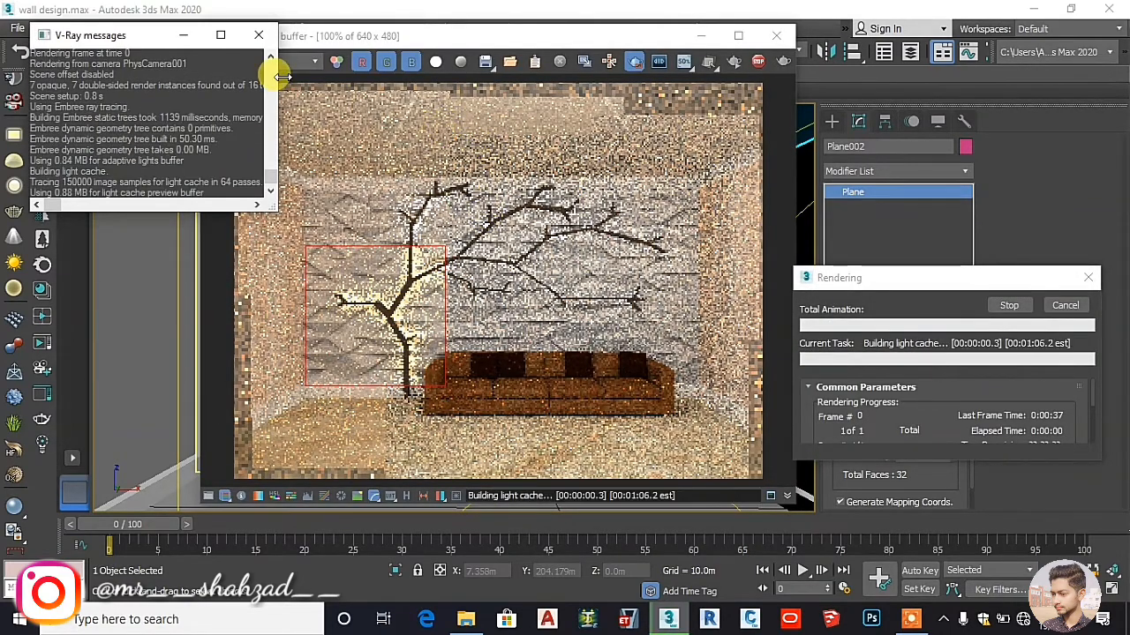
pyautogui.click(259, 35)
pyautogui.moveTo(547, 38); pyautogui.dragTo(501, 55)
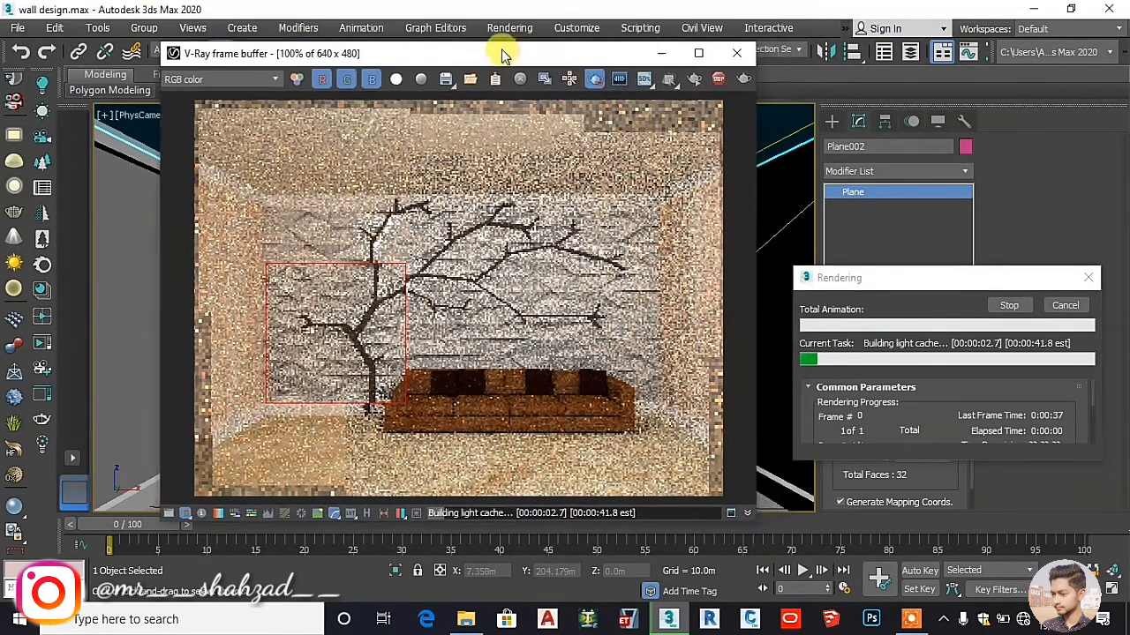
pyautogui.click(711, 78)
pyautogui.click(728, 51)
pyautogui.click(259, 38)
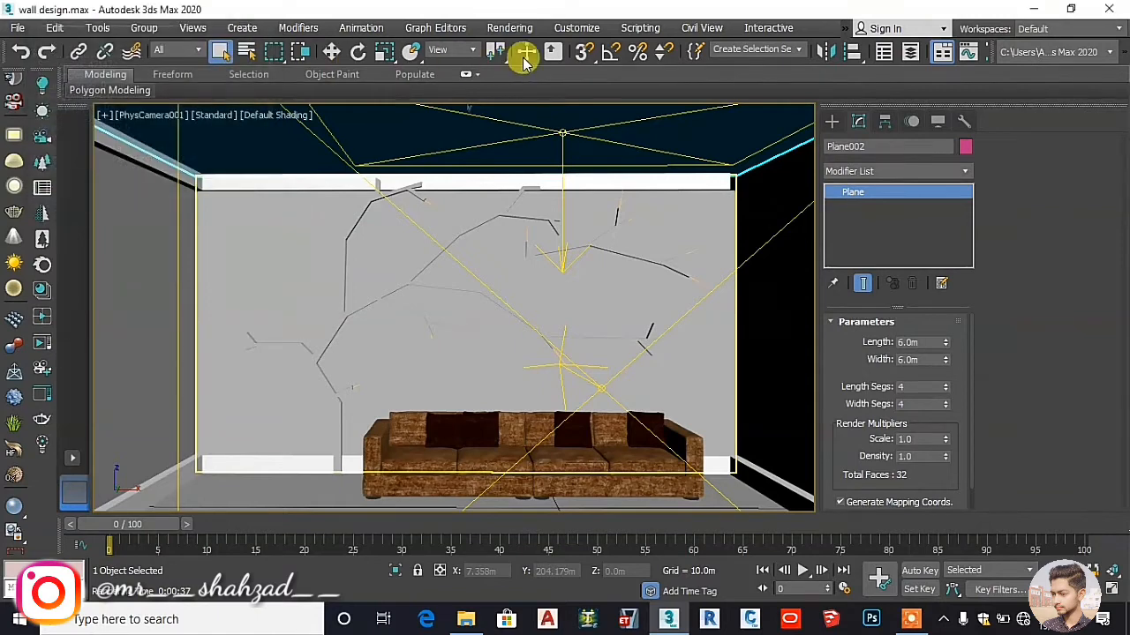
# - Set the render output width to 3000 with the image aspect locked for a 3000 x 2250 image, and close Render Setup
pyautogui.click(560, 30)
pyautogui.click(556, 26)
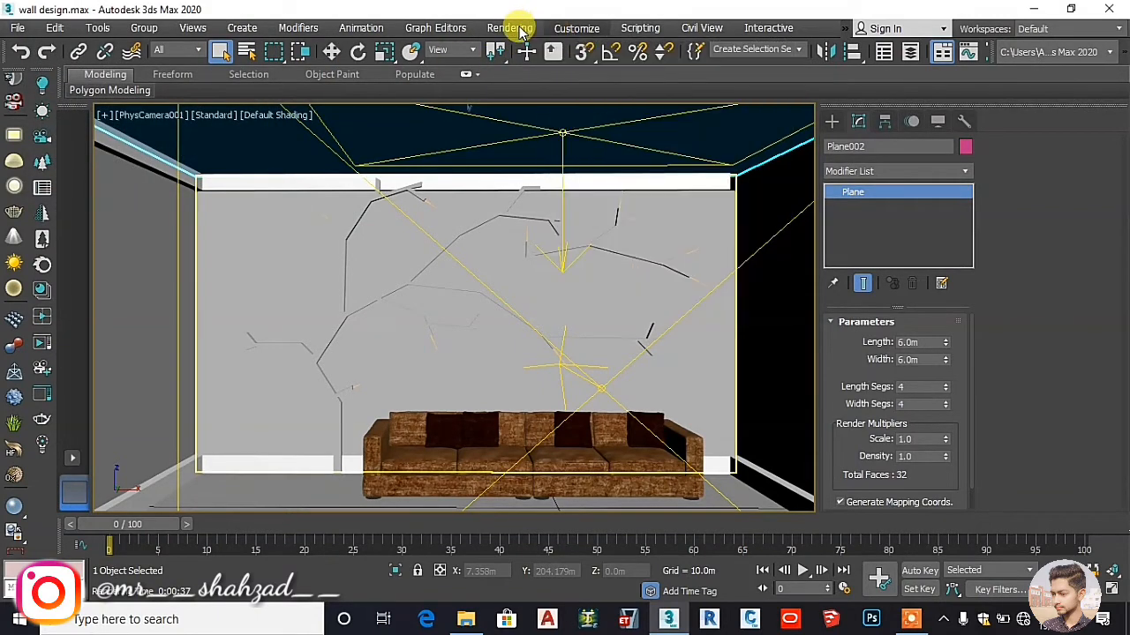
pyautogui.click(519, 29)
pyautogui.click(545, 114)
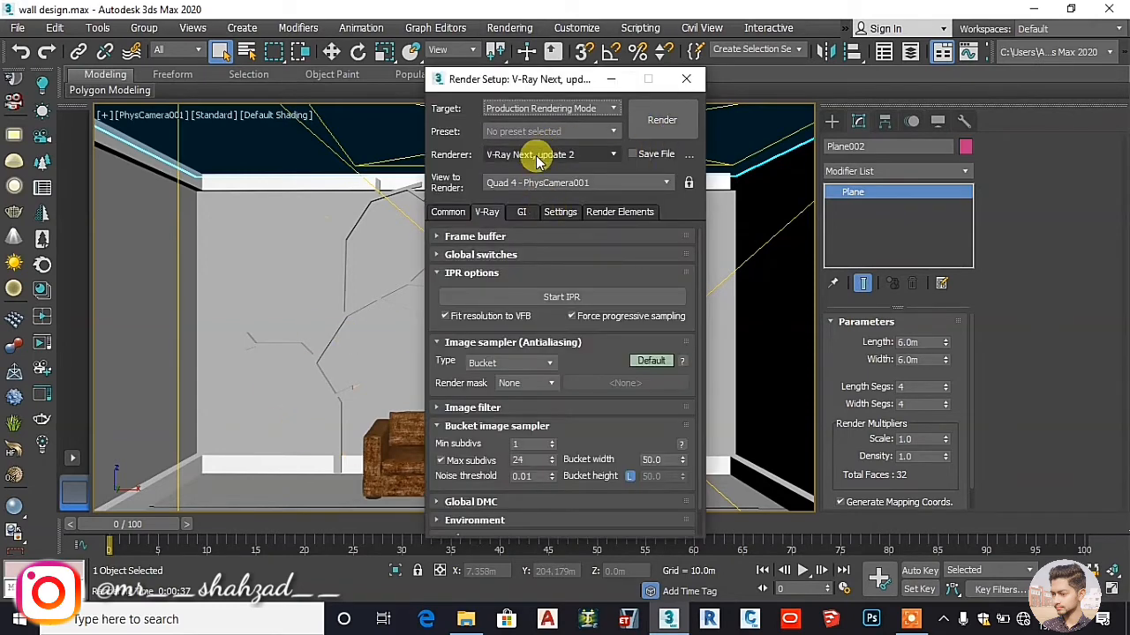
pyautogui.click(448, 213)
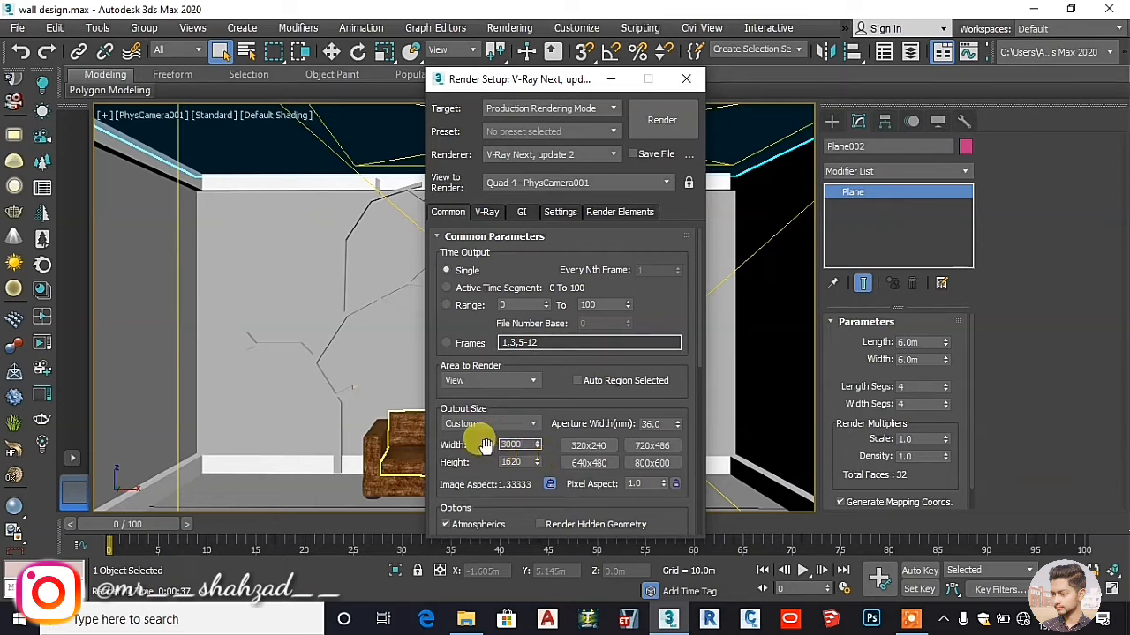
pyautogui.press('Return')
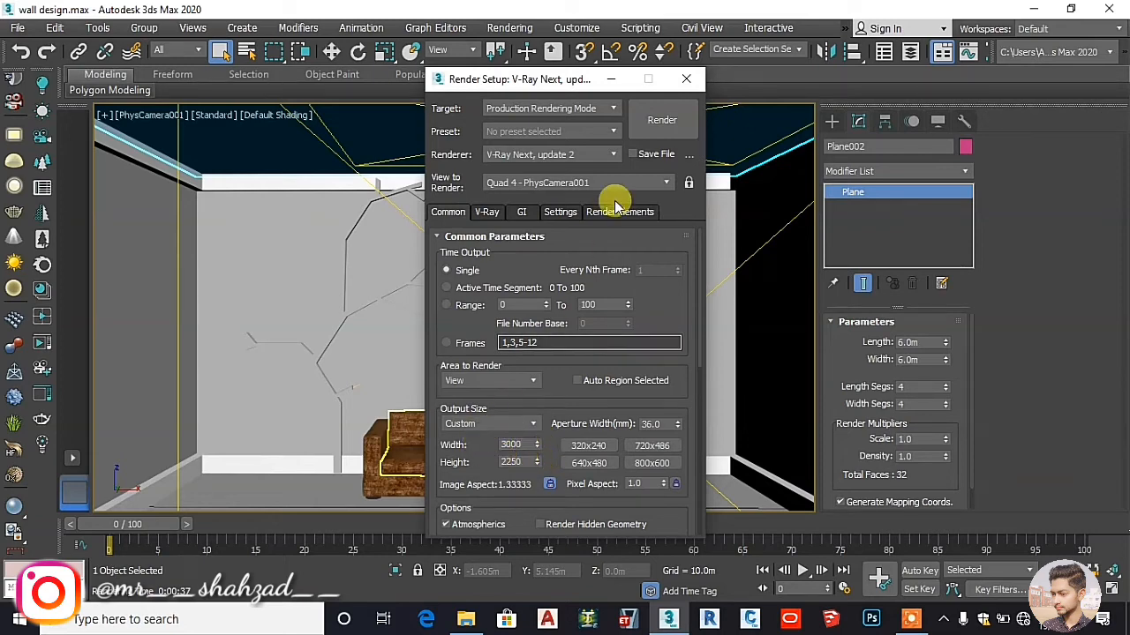
pyautogui.click(688, 82)
# - Render the physical camera view and check the tree shelf up close in the frame buffer while it renders
pyautogui.hotkey('shift', 'q')
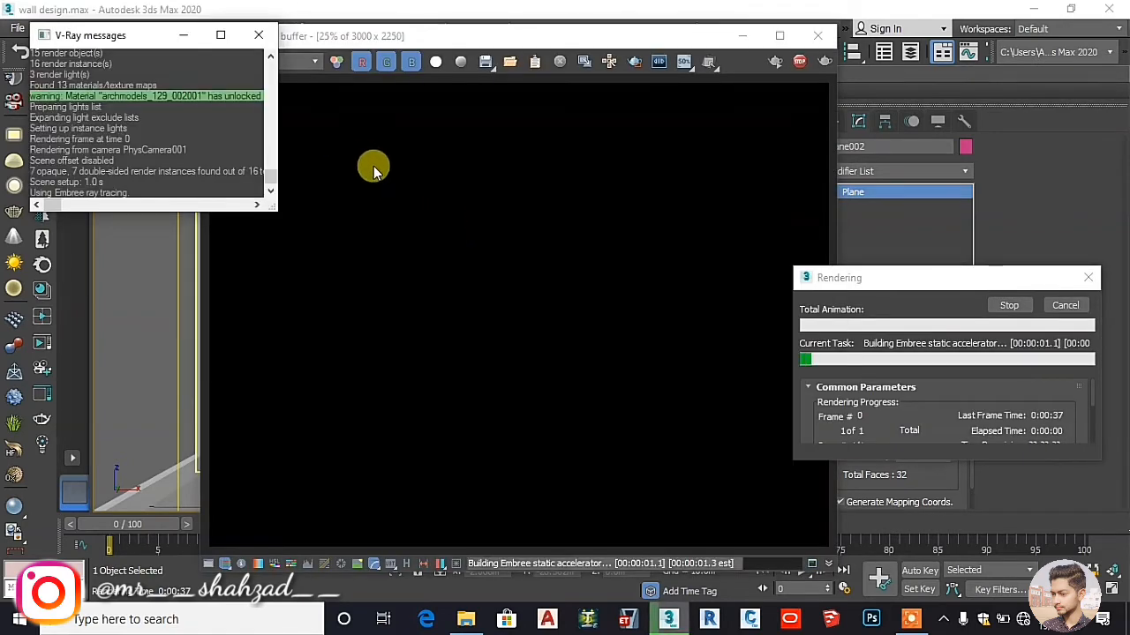
pyautogui.click(258, 36)
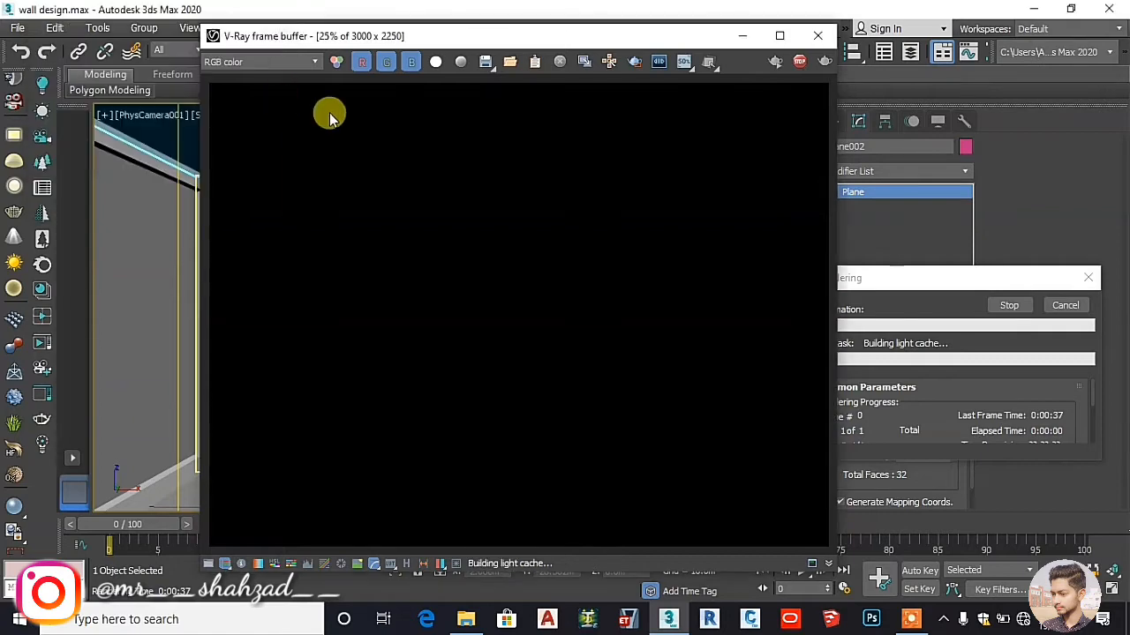
pyautogui.moveTo(601, 38); pyautogui.dragTo(546, 30)
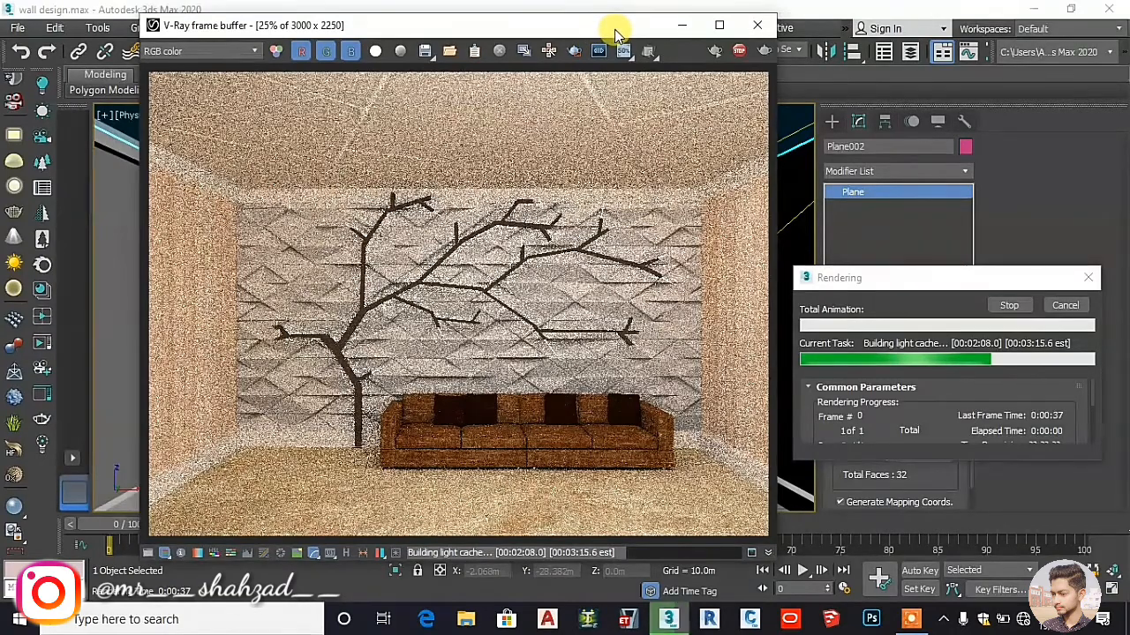
pyautogui.moveTo(615, 30); pyautogui.dragTo(634, 34)
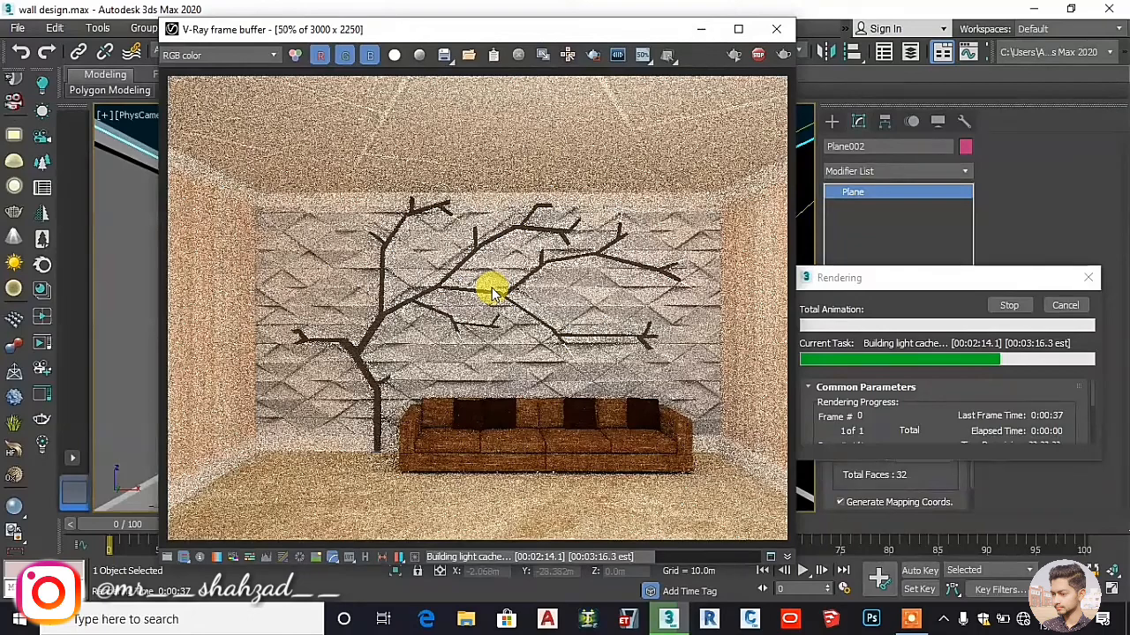
pyautogui.scroll(1, 498, 284)
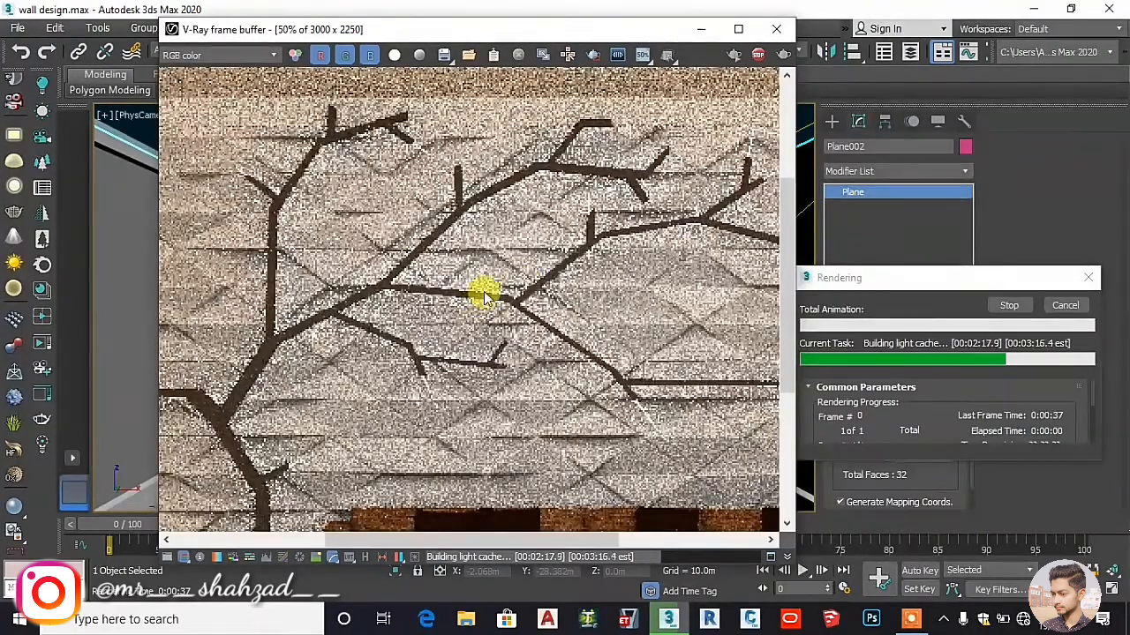
pyautogui.scroll(1, 484, 297)
pyautogui.scroll(-2, 484, 296)
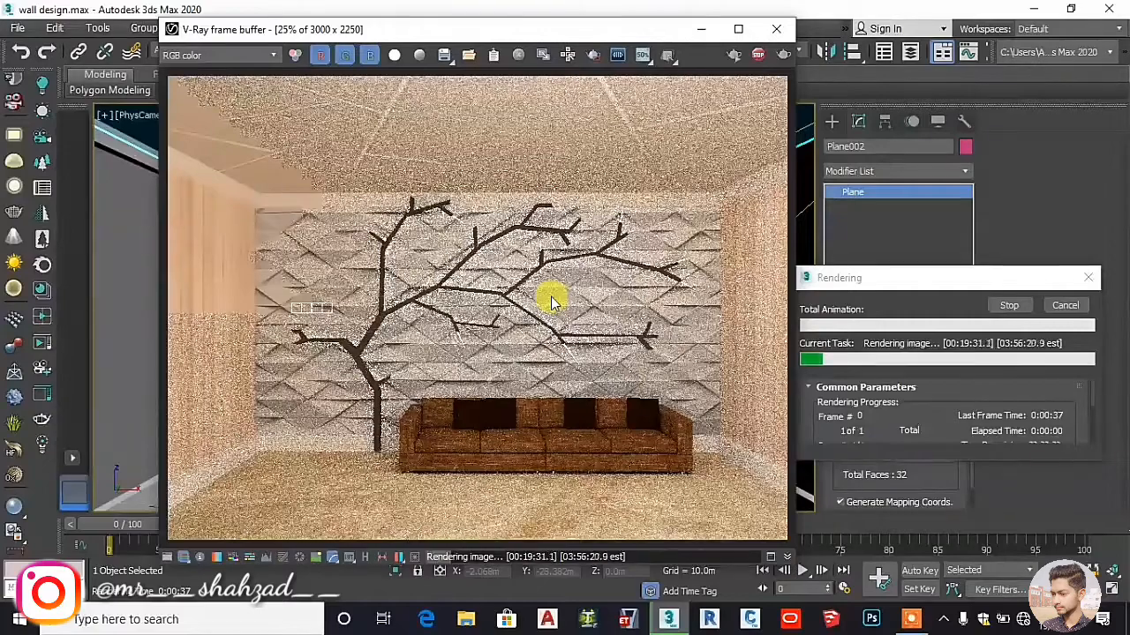
# - Arrange the frame buffer and the rendering progress window side by side
pyautogui.moveTo(573, 30); pyautogui.dragTo(509, 39)
pyautogui.click(850, 281)
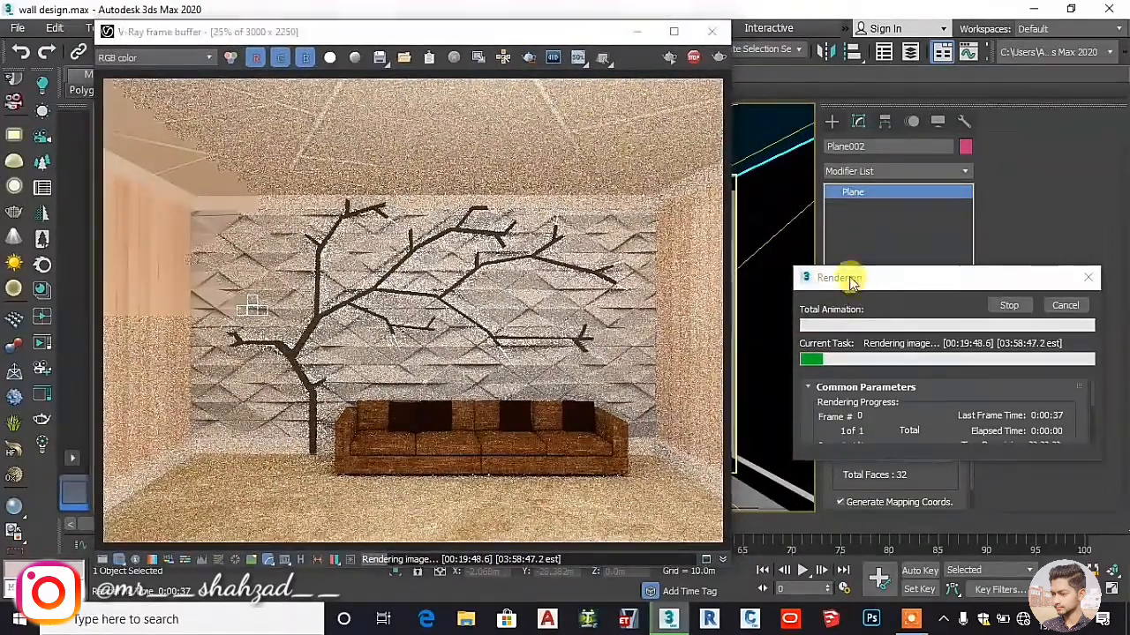
pyautogui.moveTo(850, 280); pyautogui.dragTo(814, 244)
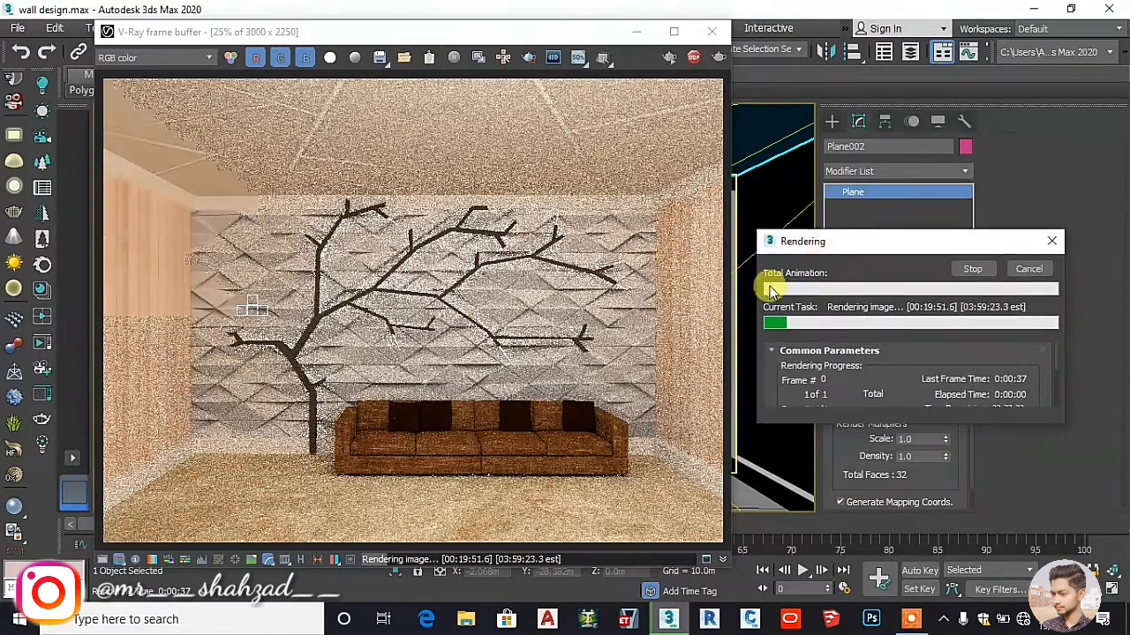
pyautogui.click(476, 293)
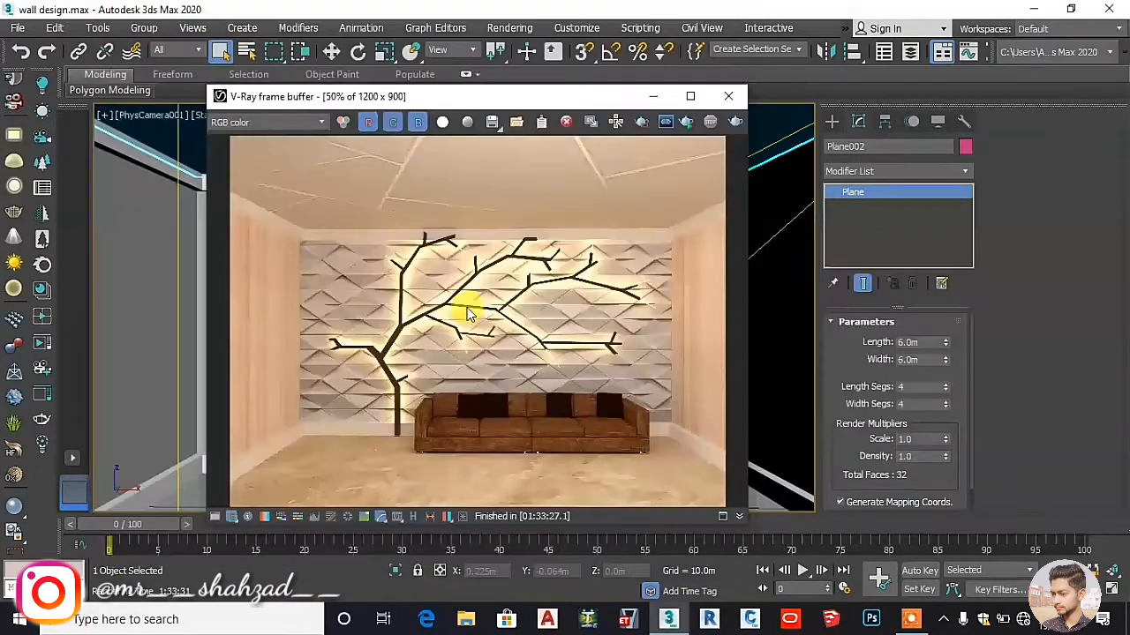
# - Examine the finished render at 100%, covering the backlit branches, sofa, ceiling and textured wall, and return to the full image
pyautogui.doubleClick(466, 308)
pyautogui.moveTo(517, 308); pyautogui.dragTo(669, 164, button='middle')
pyautogui.moveTo(544, 365); pyautogui.dragTo(398, 227, button='middle')
pyautogui.moveTo(597, 283); pyautogui.dragTo(429, 358, button='middle')
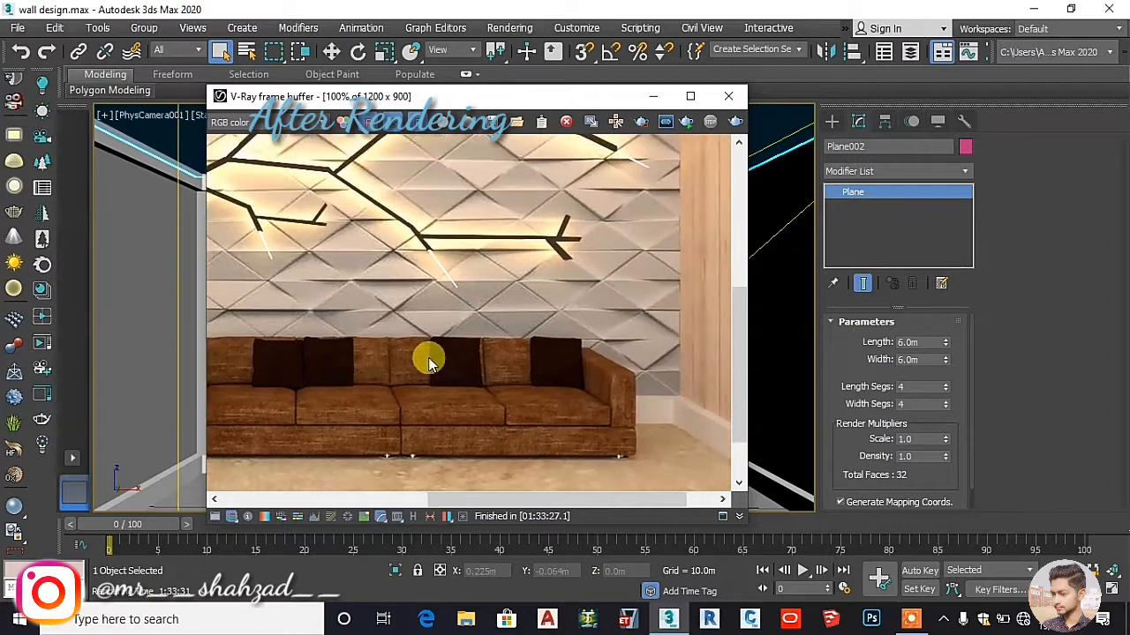
pyautogui.moveTo(499, 353); pyautogui.dragTo(550, 463, button='middle')
pyautogui.moveTo(514, 210); pyautogui.dragTo(500, 340, button='middle')
pyautogui.scroll(-1, 536, 306)
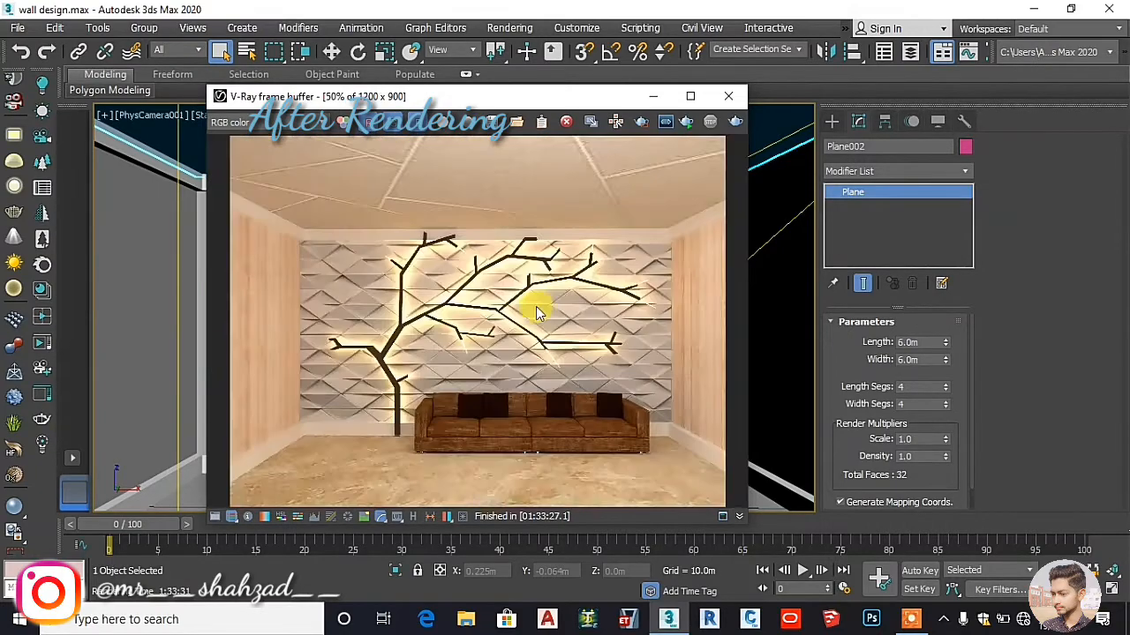
pyautogui.scroll(1, 367, 240)
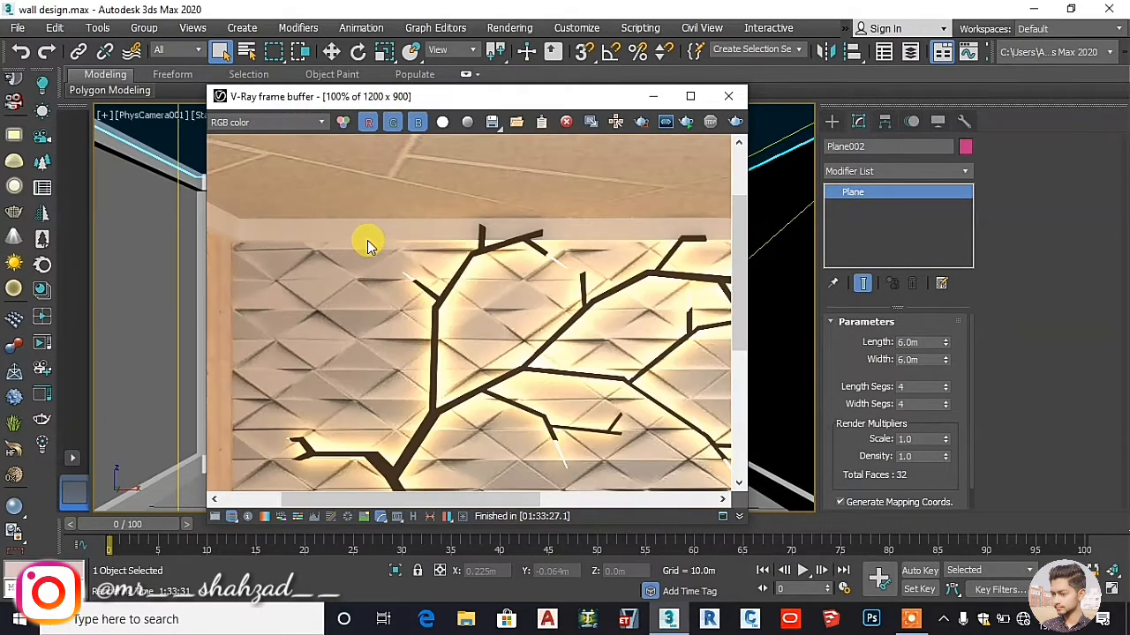
pyautogui.moveTo(367, 240); pyautogui.dragTo(522, 270, button='middle')
pyautogui.scroll(-1, 523, 282)
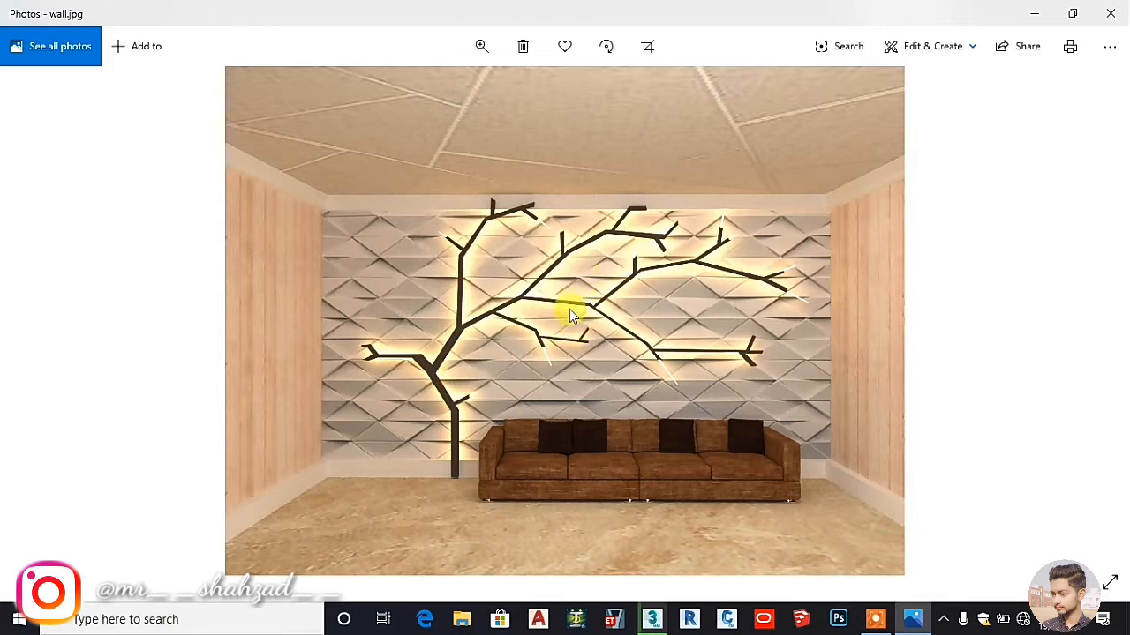
# - Inspect the saved render wall.jpg enlarged in Photos from ceiling to floor, return to the full image, and close it
pyautogui.keyDown('ctrl'); pyautogui.scroll(3, 570, 309); pyautogui.keyUp('ctrl')
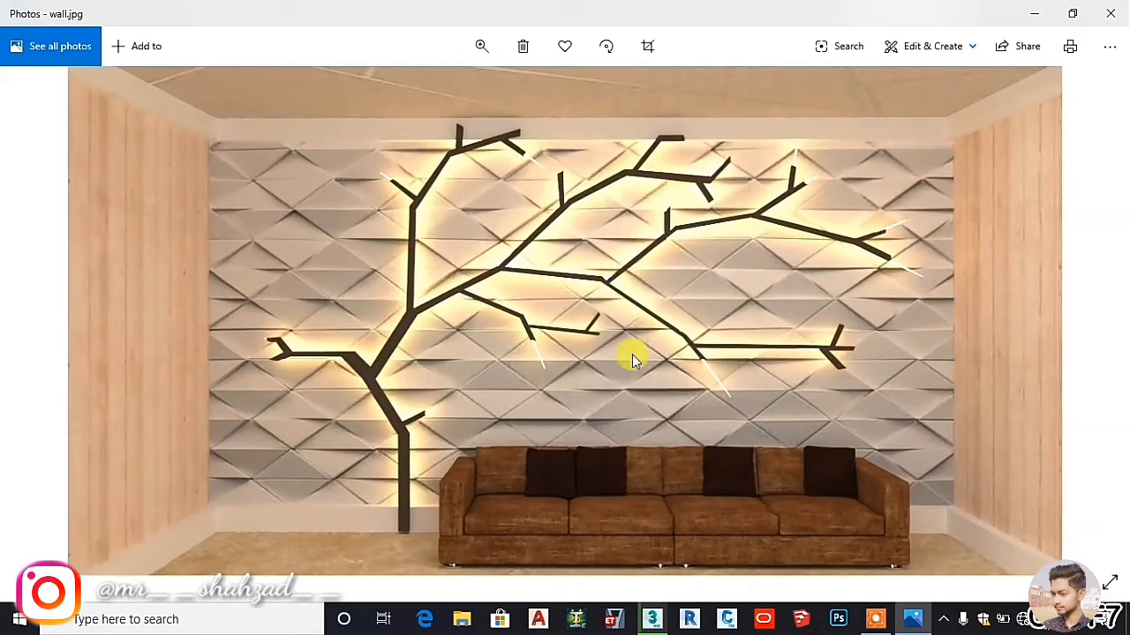
pyautogui.moveTo(631, 355); pyautogui.dragTo(625, 264)
pyautogui.moveTo(627, 192); pyautogui.dragTo(648, 403)
pyautogui.moveTo(638, 255); pyautogui.dragTo(670, 375)
pyautogui.moveTo(645, 221); pyautogui.dragTo(645, 156)
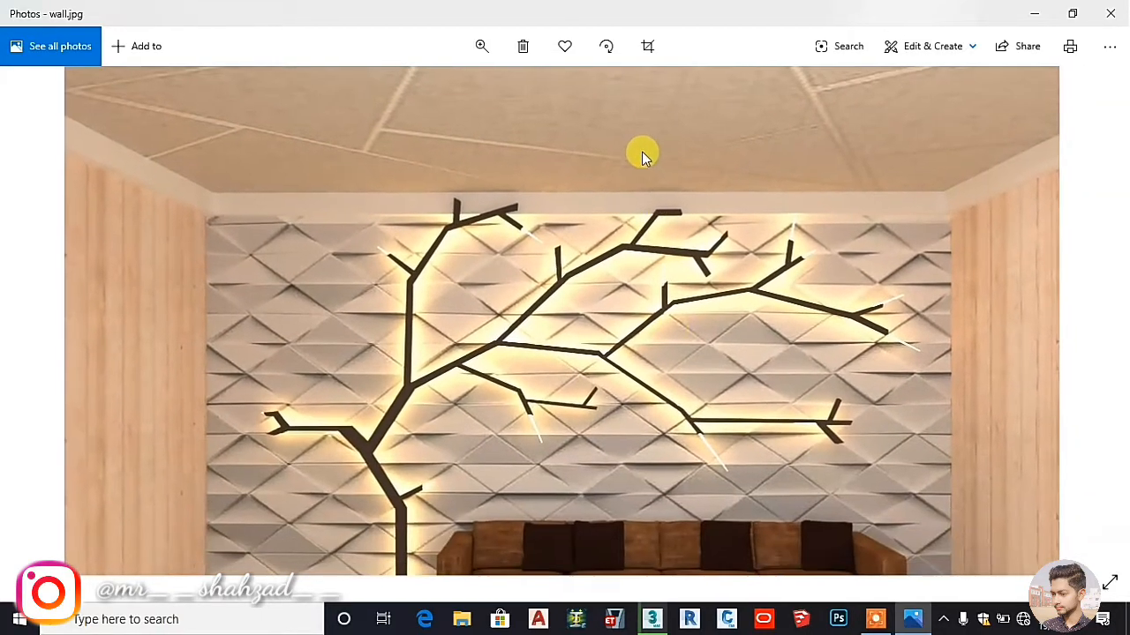
pyautogui.moveTo(671, 365); pyautogui.dragTo(671, 269)
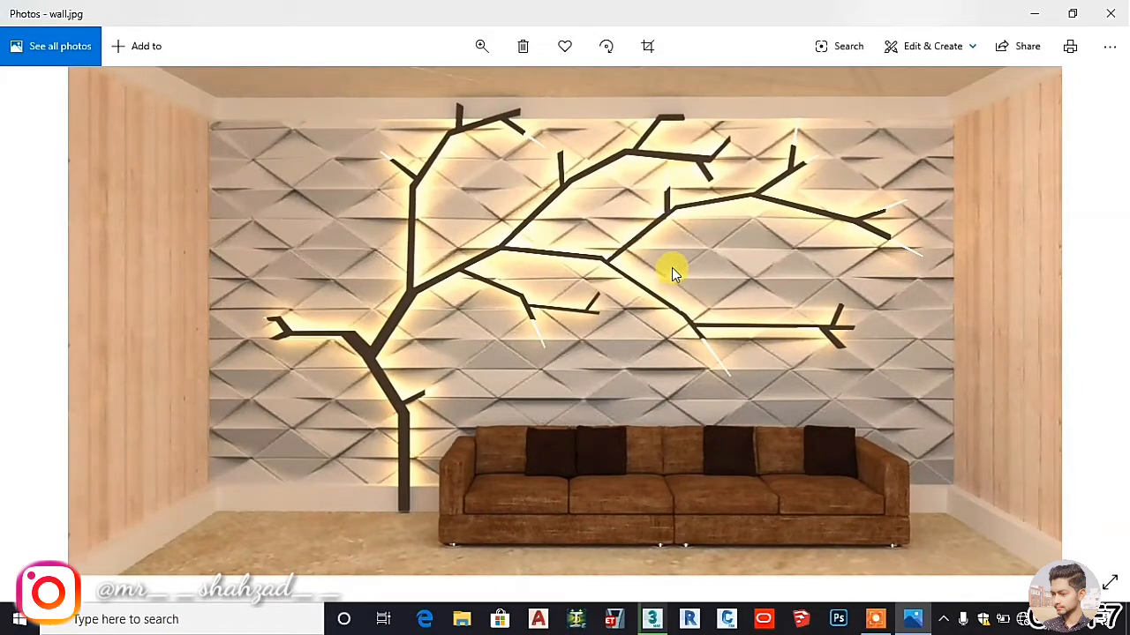
pyautogui.scroll(-3, 672, 267)
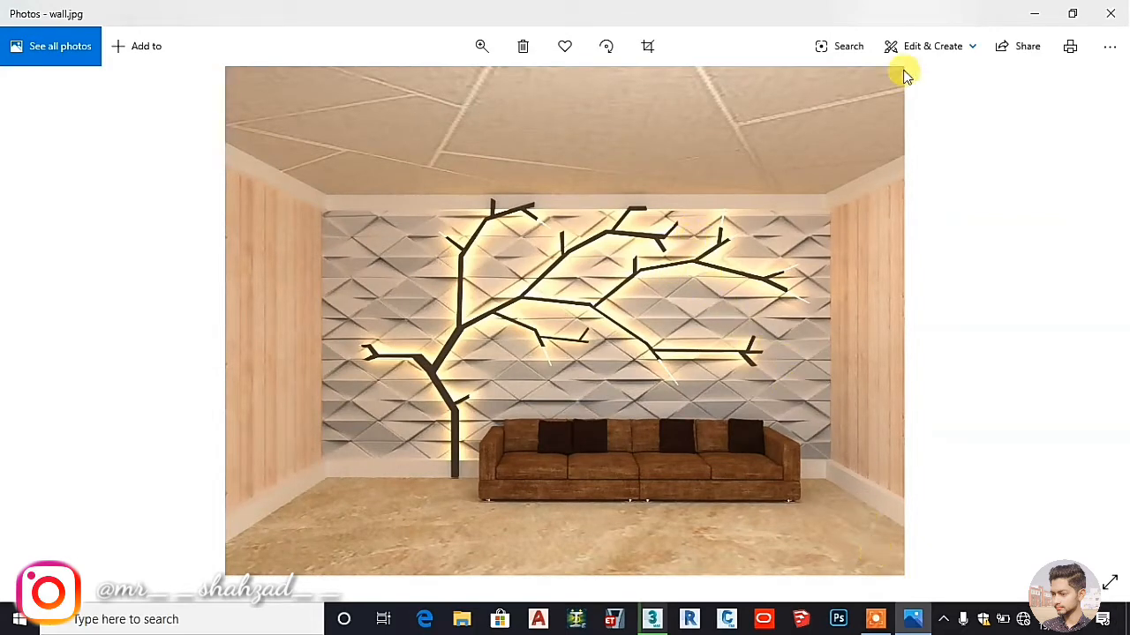
pyautogui.click(1110, 13)
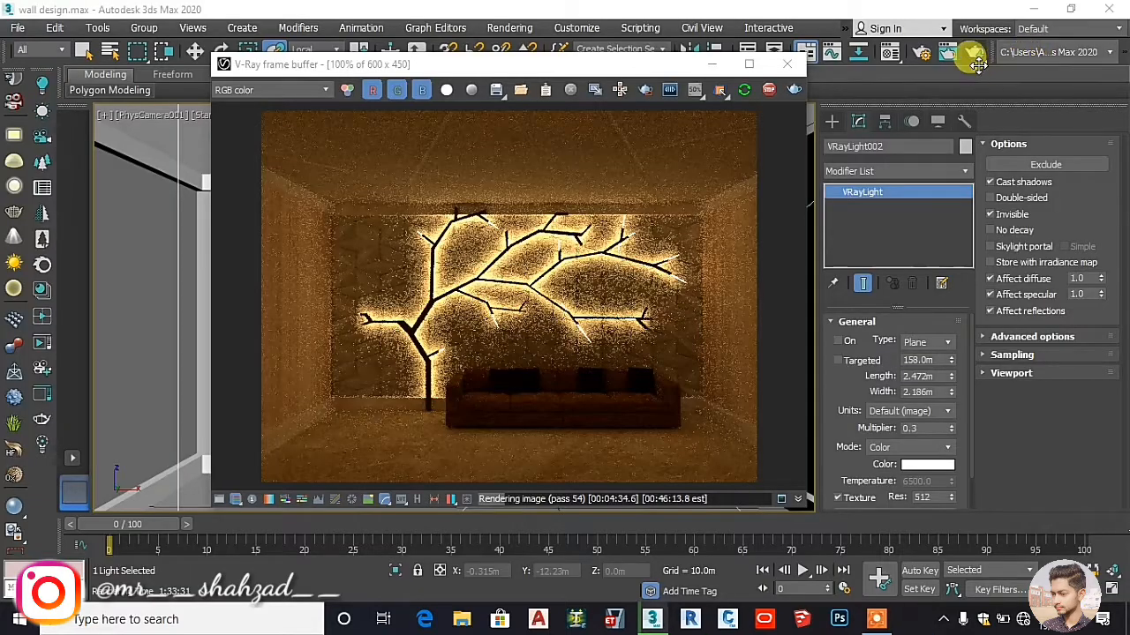